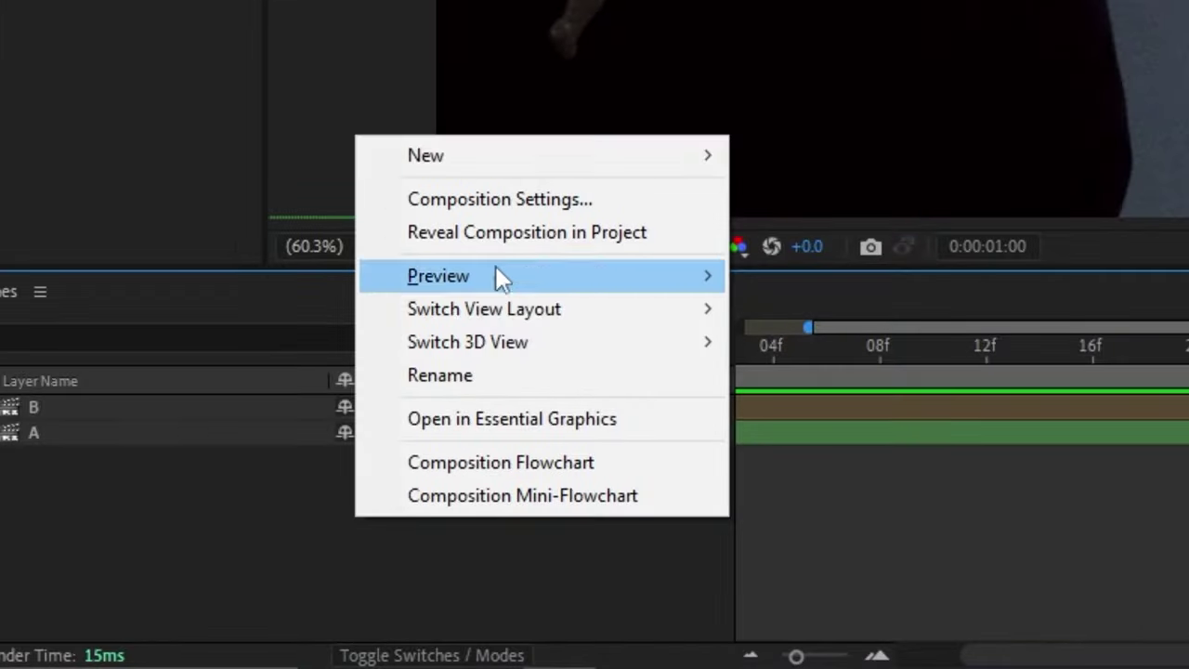
Step: Add an adjustment layer to 01. Fast Blur Flashes and apply Fast Box Blur to it
mouse_move(531, 159)
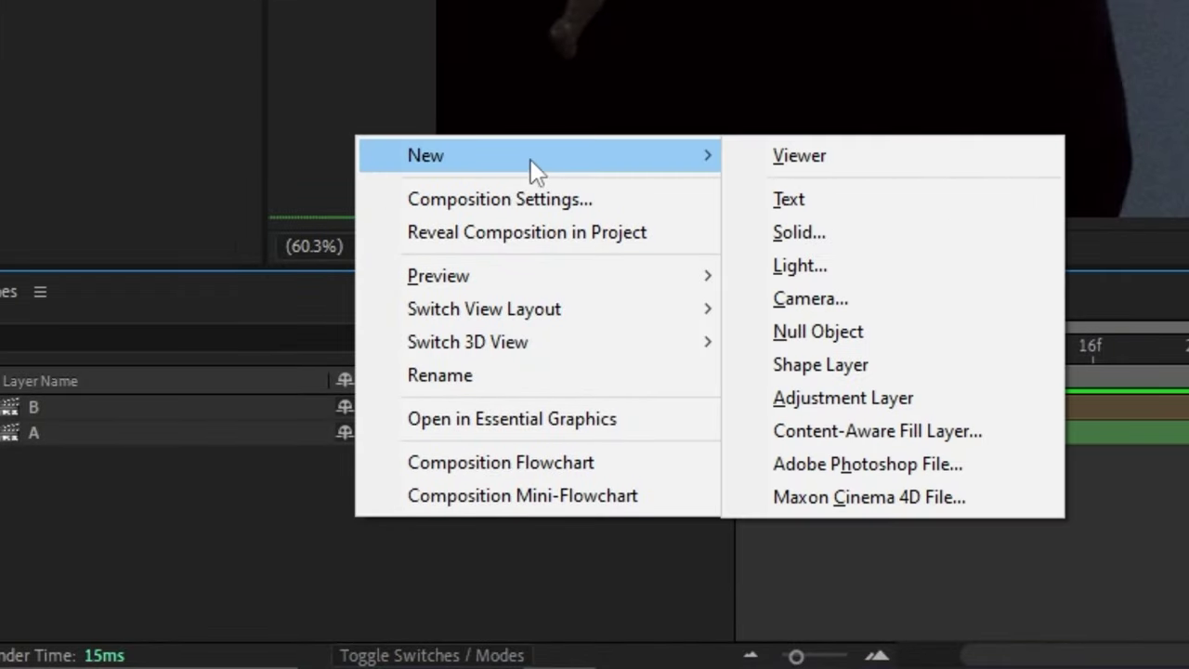
left_click(860, 395)
key("ctrl+space")
type("fast")
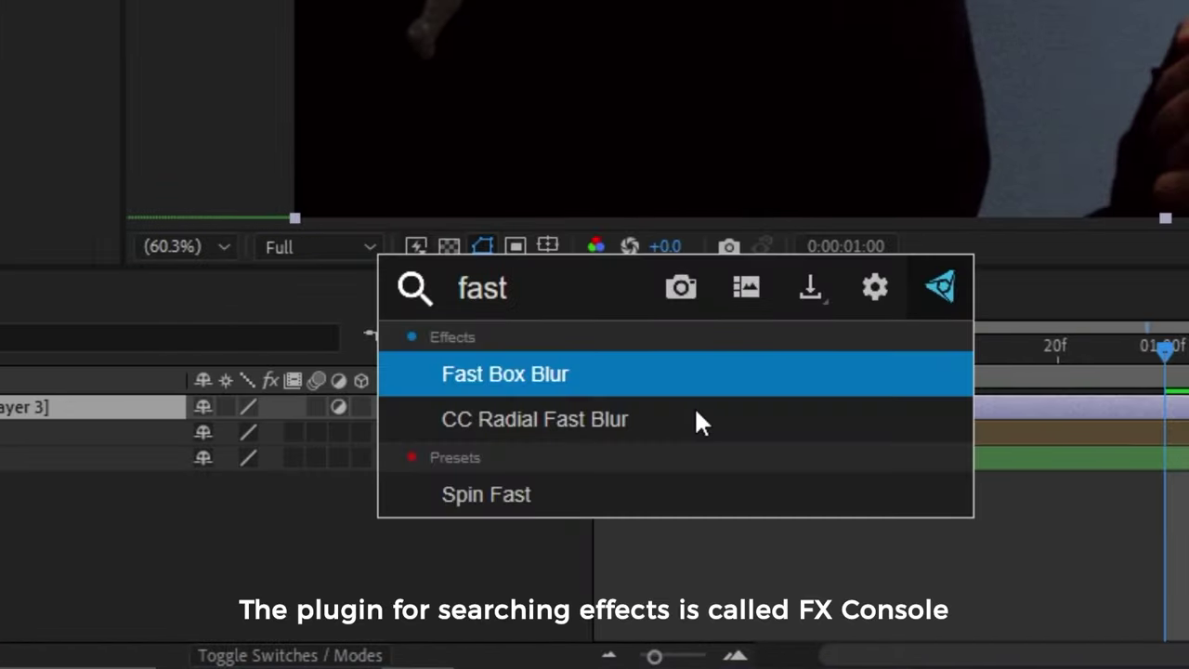
type(" bo")
key("Return")
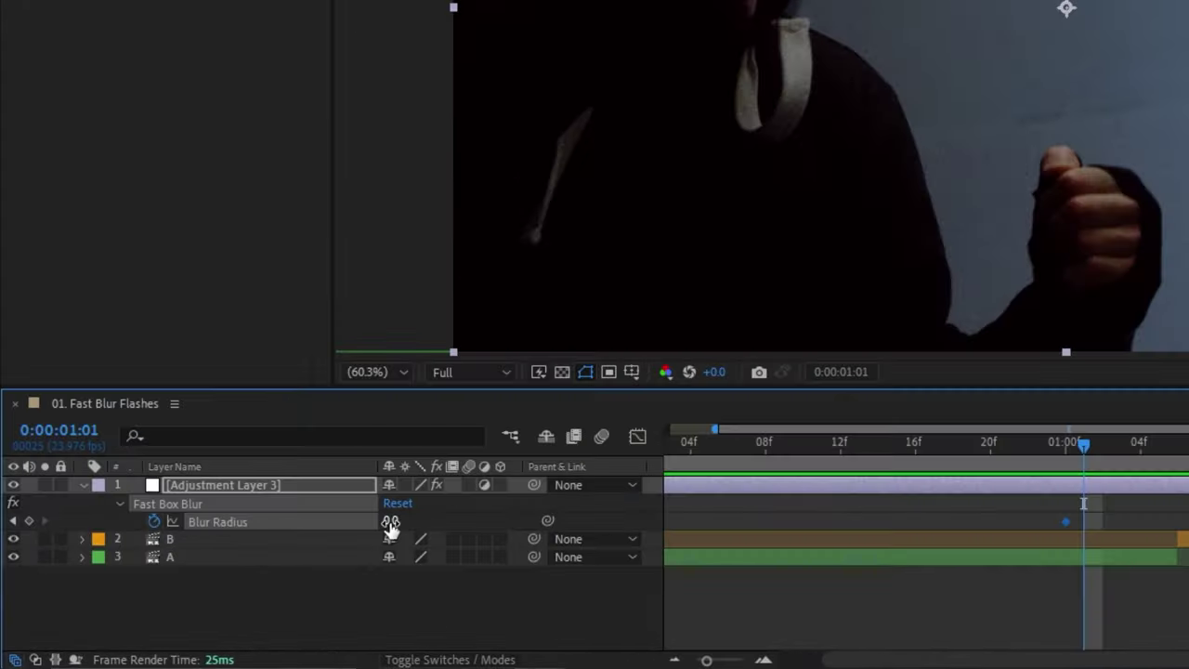
Step: Keyframe Blur Radius at 106, then at 0 one frame later
left_click_drag(390, 522, 501, 523)
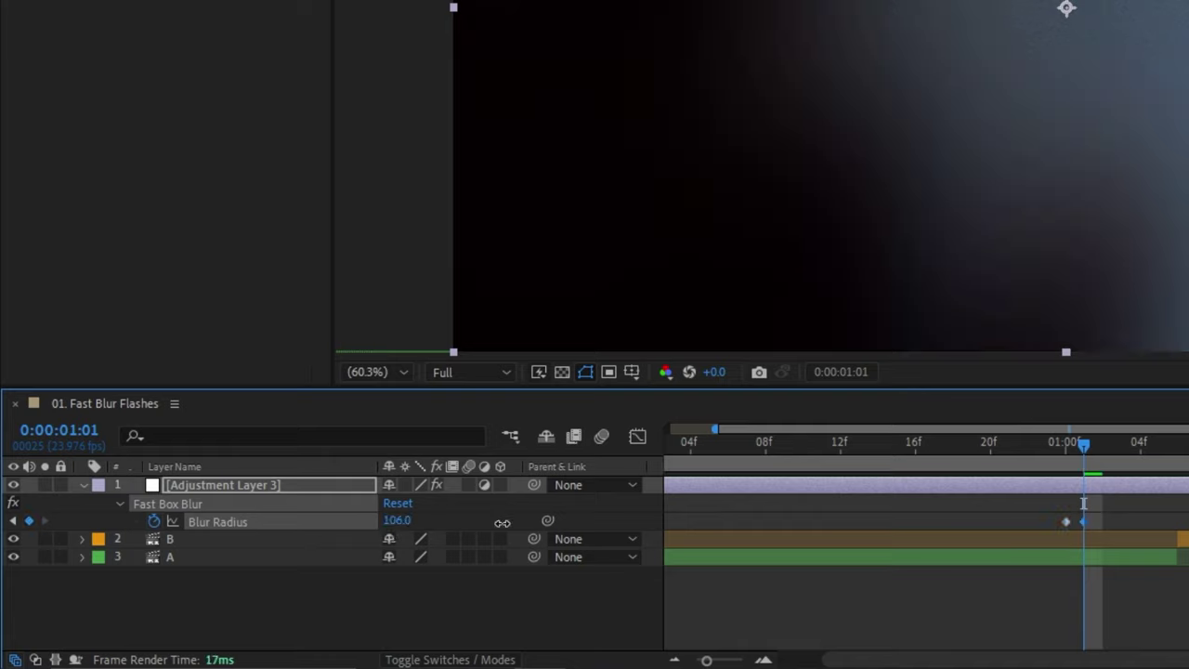
left_click(1115, 452)
left_click(396, 521)
type("0")
key("Return")
Step: Keep stepping frame by frame, alternating high and low Blur Radius keyframes, ending at 19.0
left_click(1121, 446)
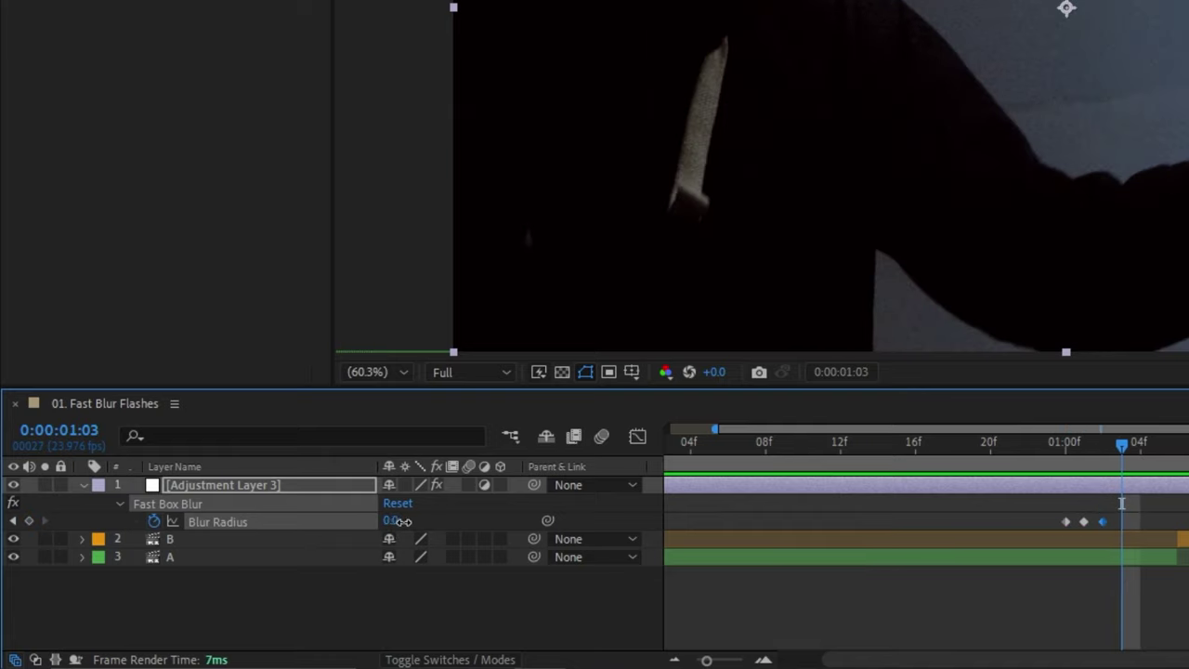
key("Page_Down")
left_click_drag(411, 518, 257, 506)
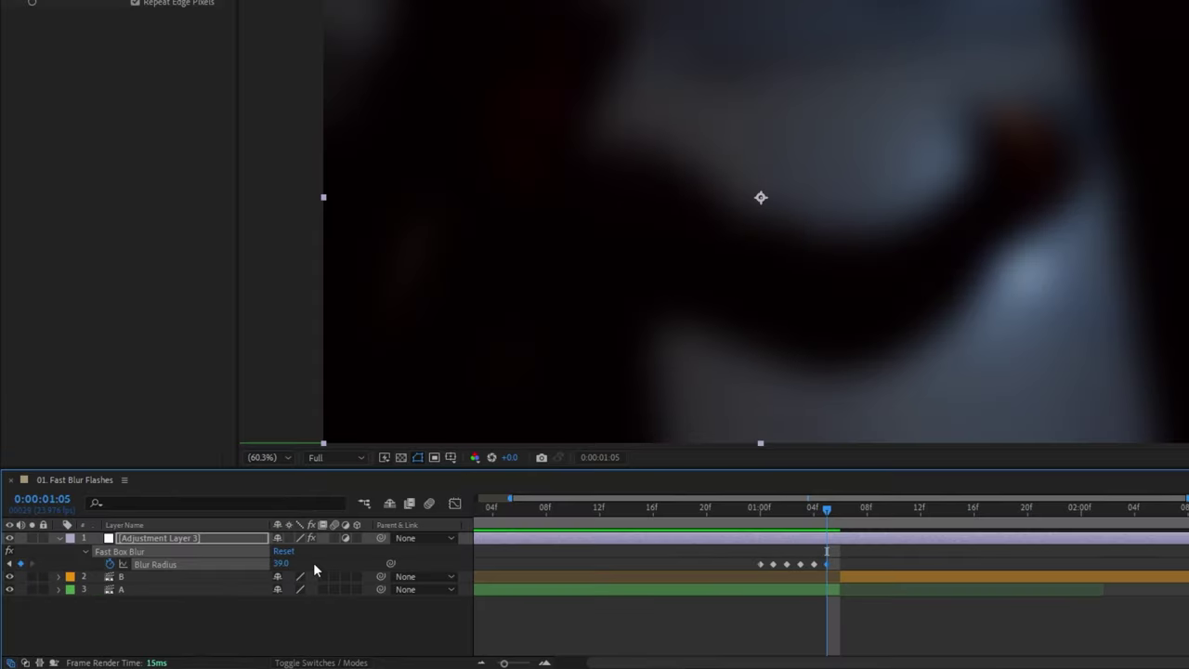
key("Page_Down")
left_click_drag(439, 518, 259, 521)
key("Page_Down")
key("Page_Down")
left_click_drag(184, 564, 254, 563)
key("Page_Down")
key("Page_Down")
key("Page_Down")
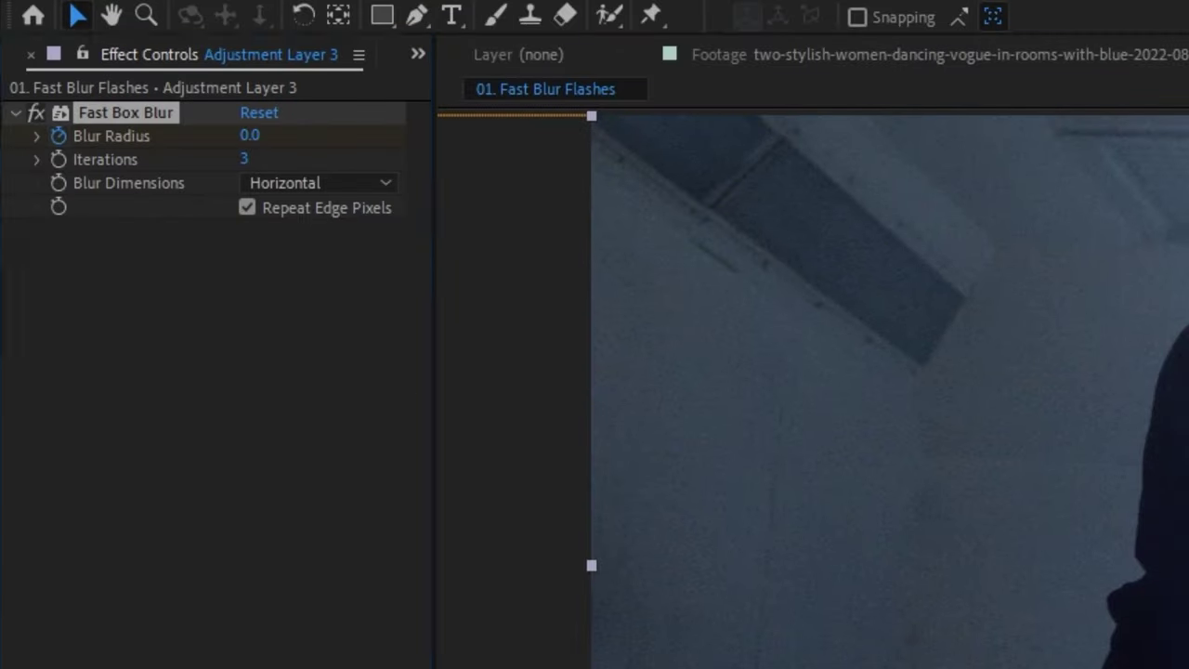
Step: Preview the blur flashes, then select layer B in the wipe comp
key("space")
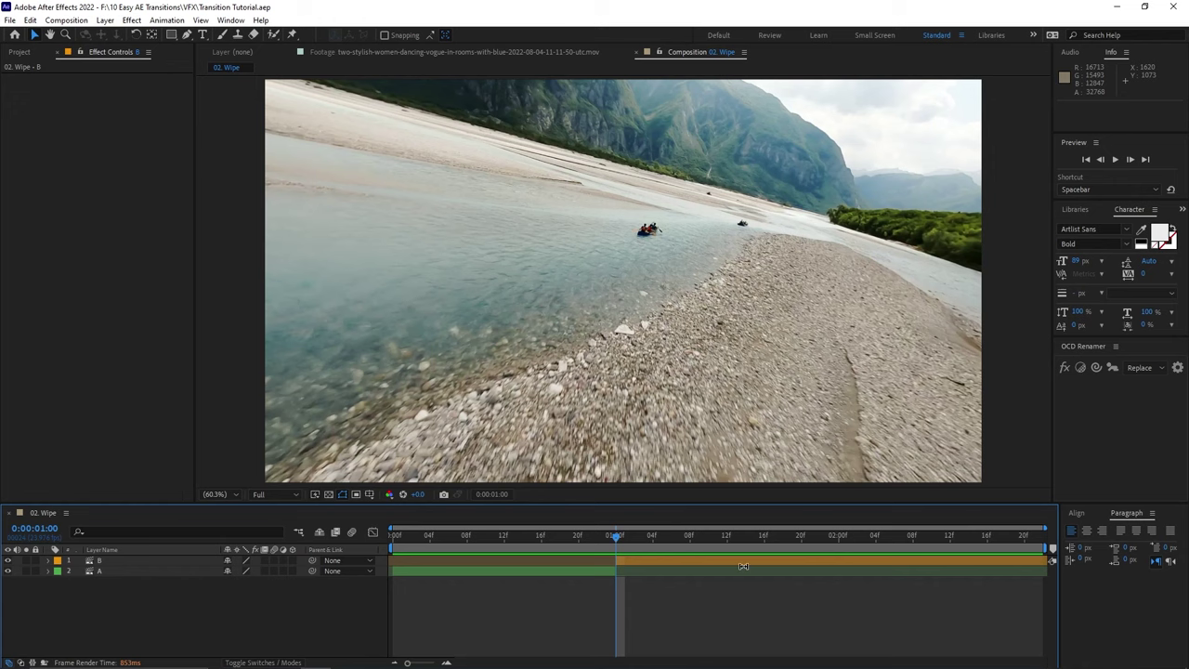
left_click(744, 566)
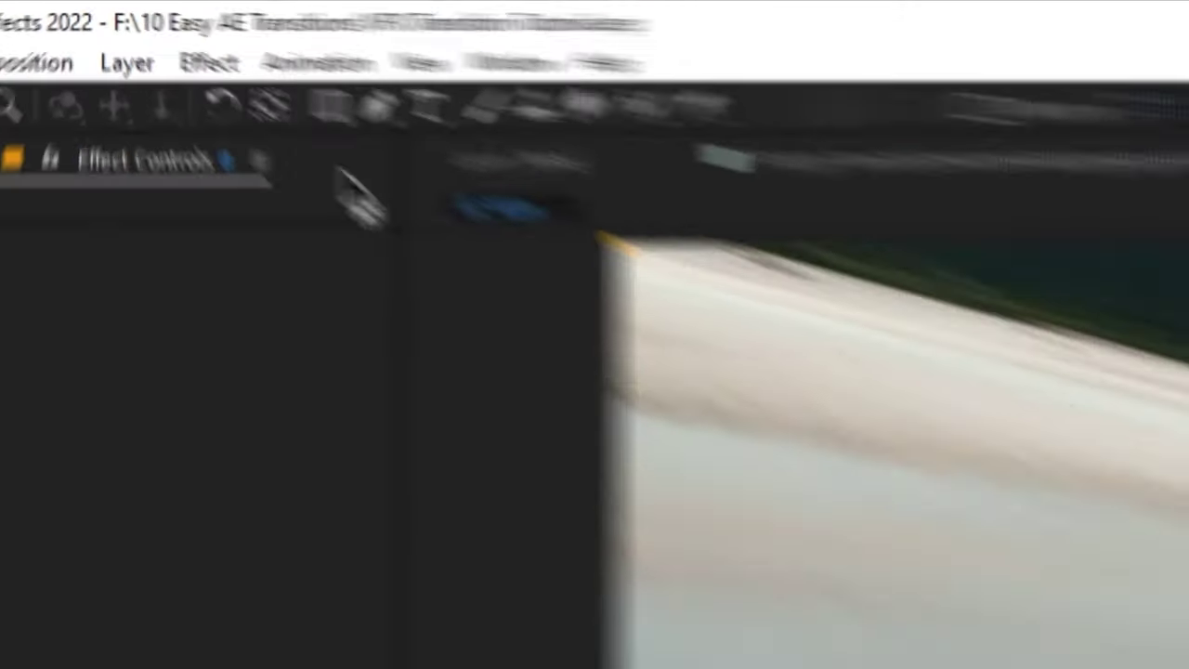
left_click(171, 35)
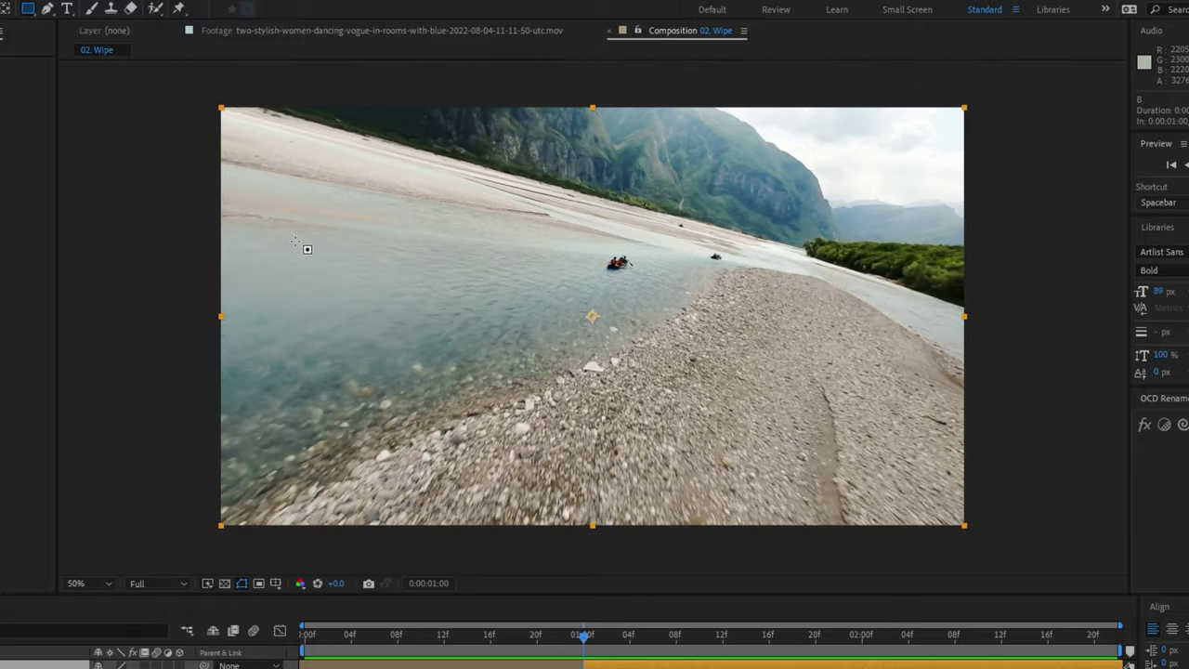
Step: Draw a thin rectangle mask on layer B and keyframe Mask Path widening it to full frame
left_click_drag(167, 93, 181, 192)
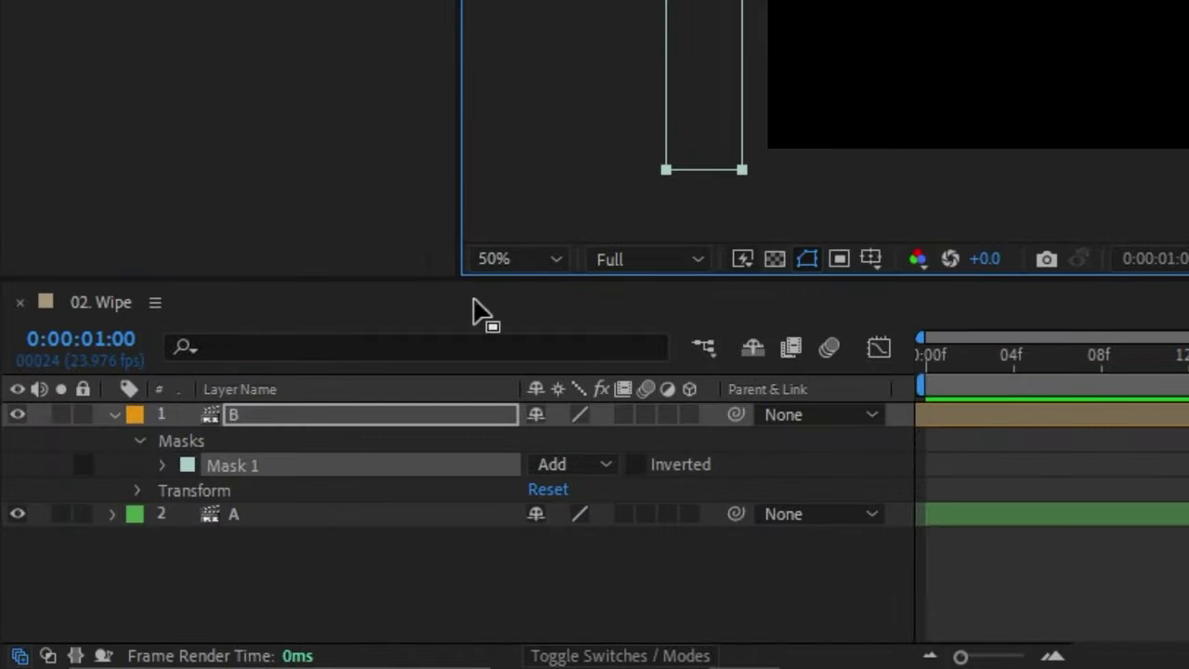
left_click(162, 466)
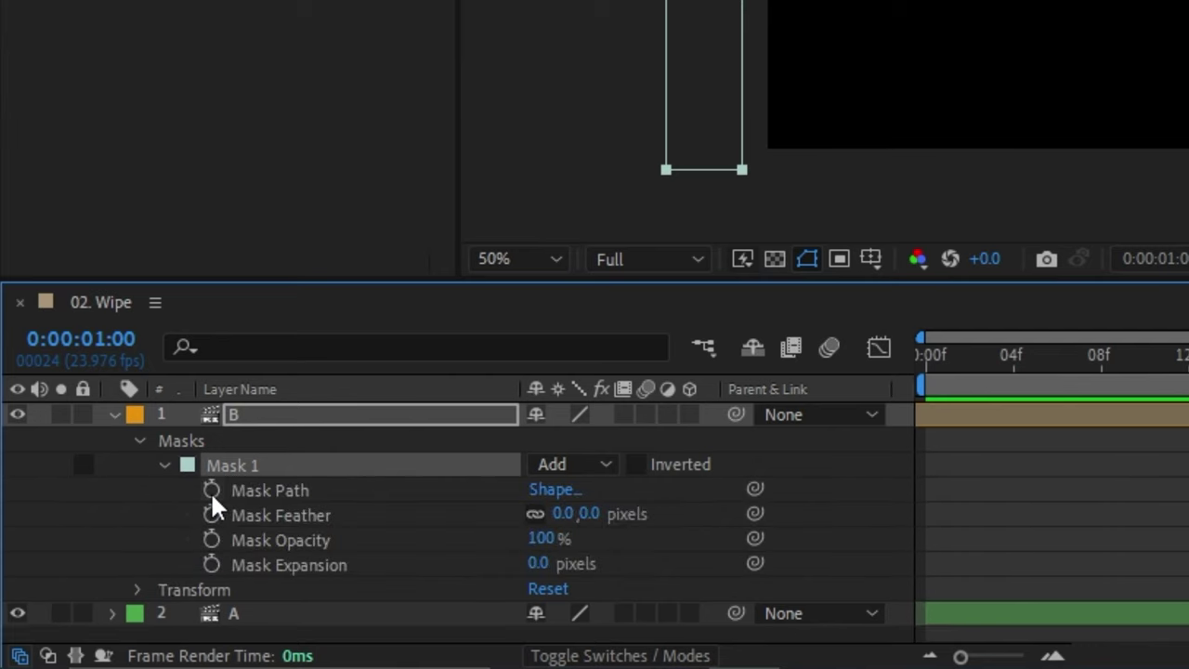
left_click(211, 490)
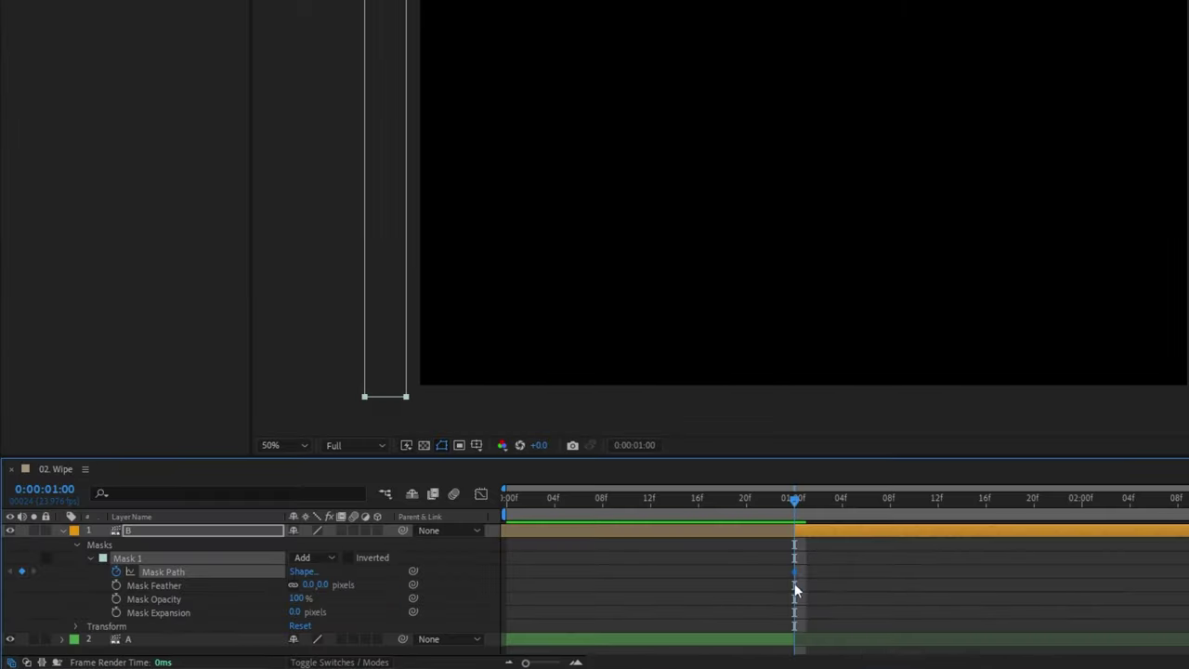
left_click_drag(794, 573, 784, 575)
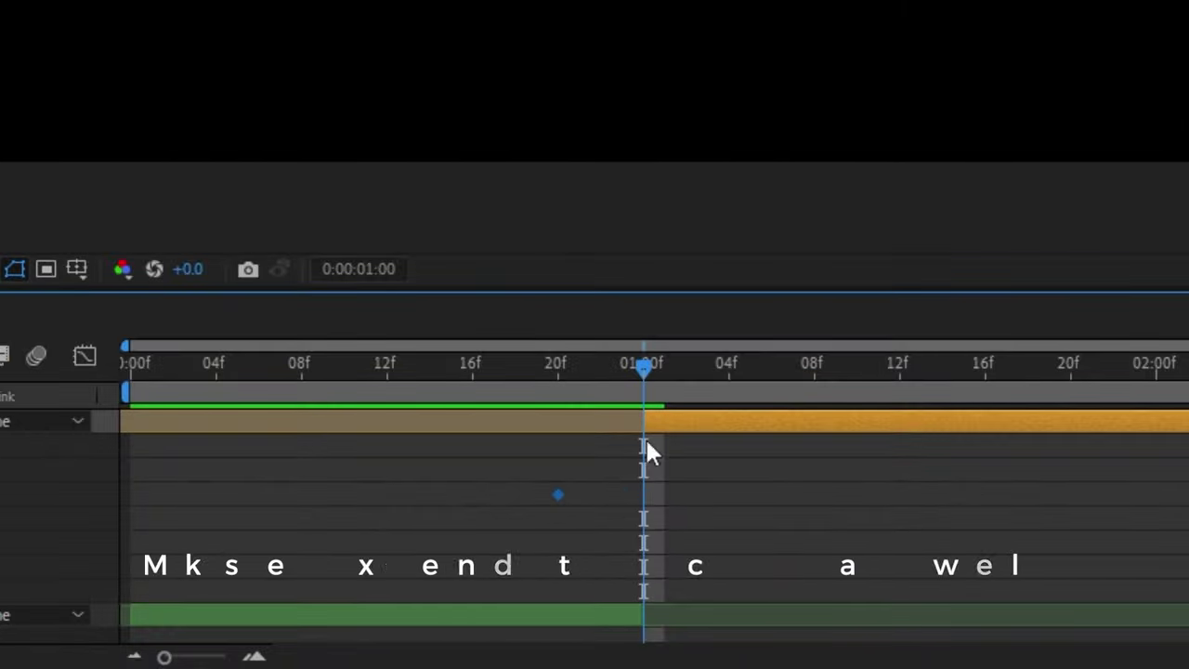
left_click_drag(622, 419, 559, 419)
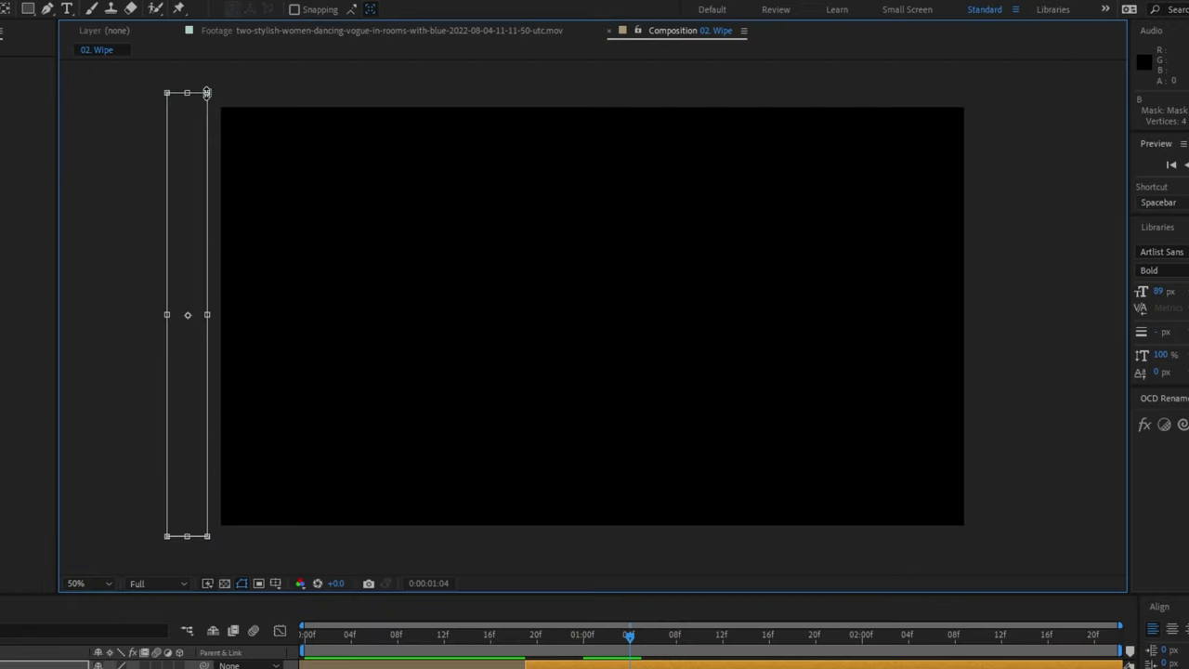
left_click_drag(214, 319, 961, 323)
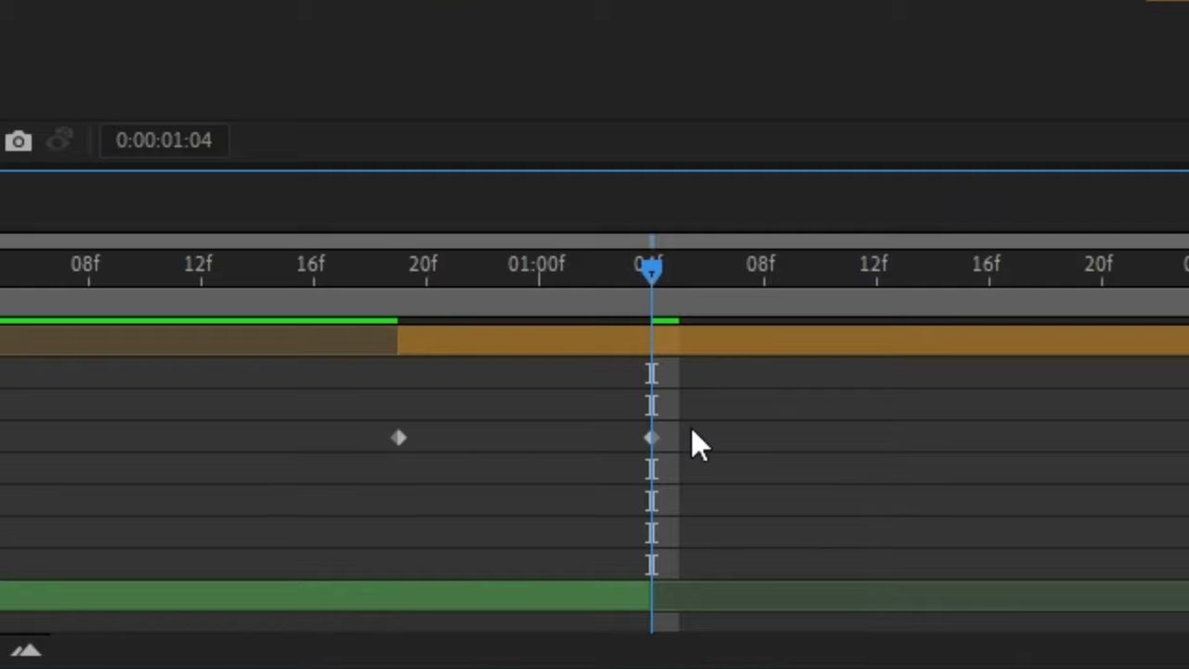
left_click_drag(691, 427, 364, 467)
Step: Easy-ease the mask keyframes, lengthen both speed-graph influence handles, and play back the wipe
key("F9")
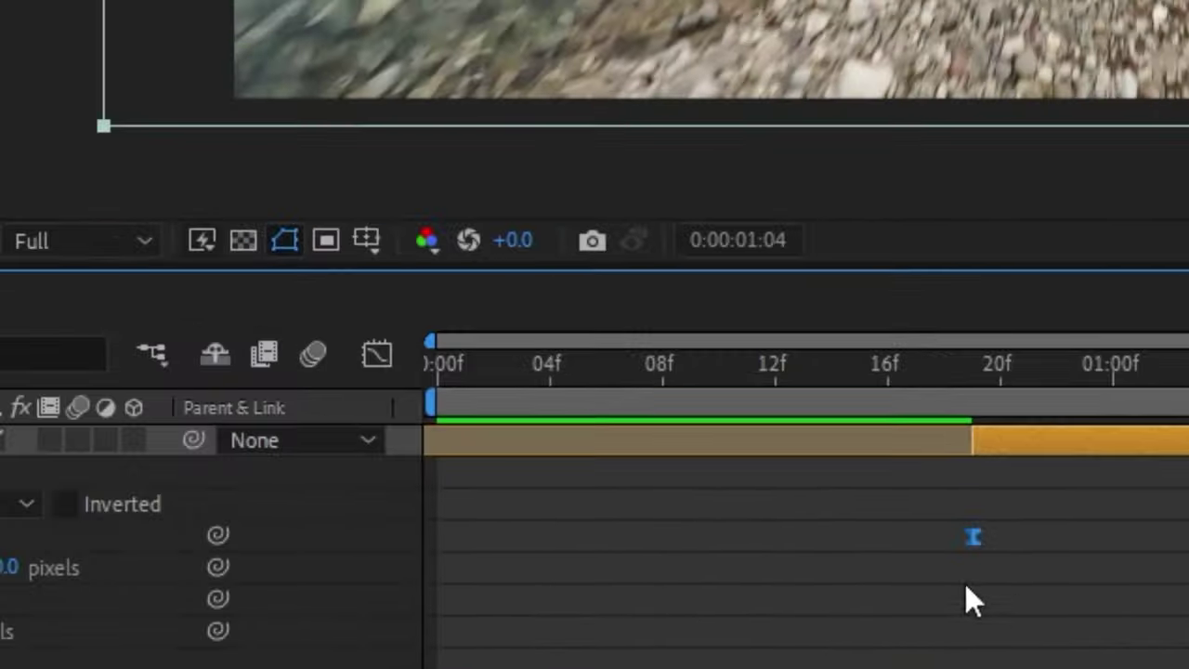
left_click(374, 357)
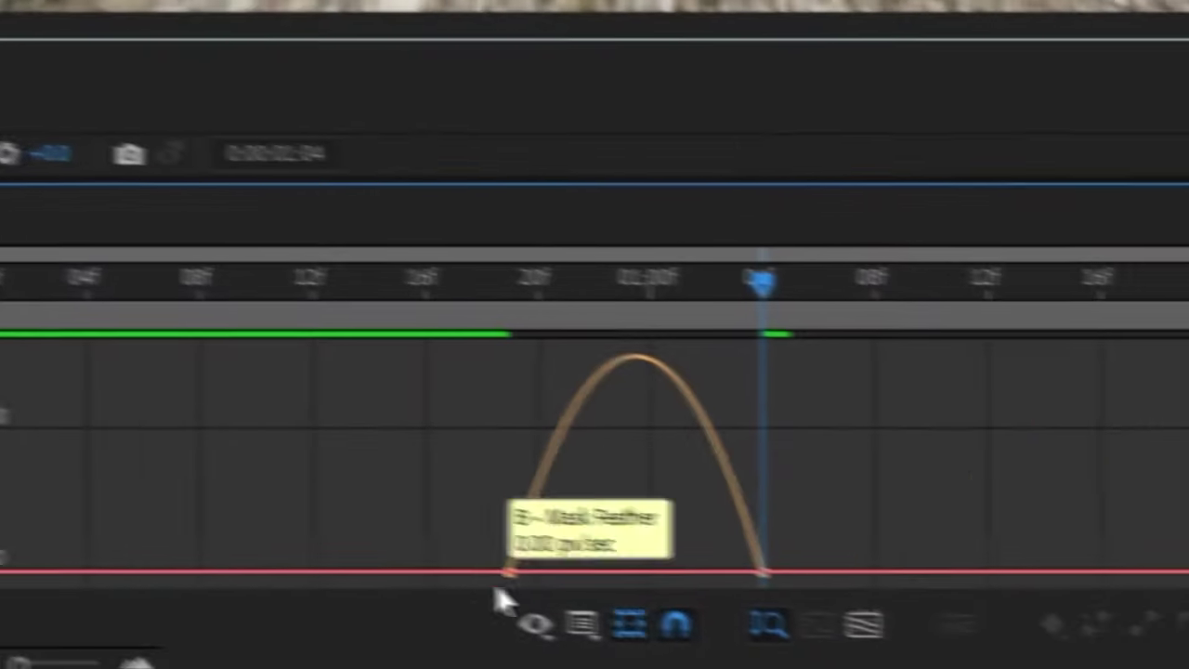
left_click(519, 617)
left_click(705, 251)
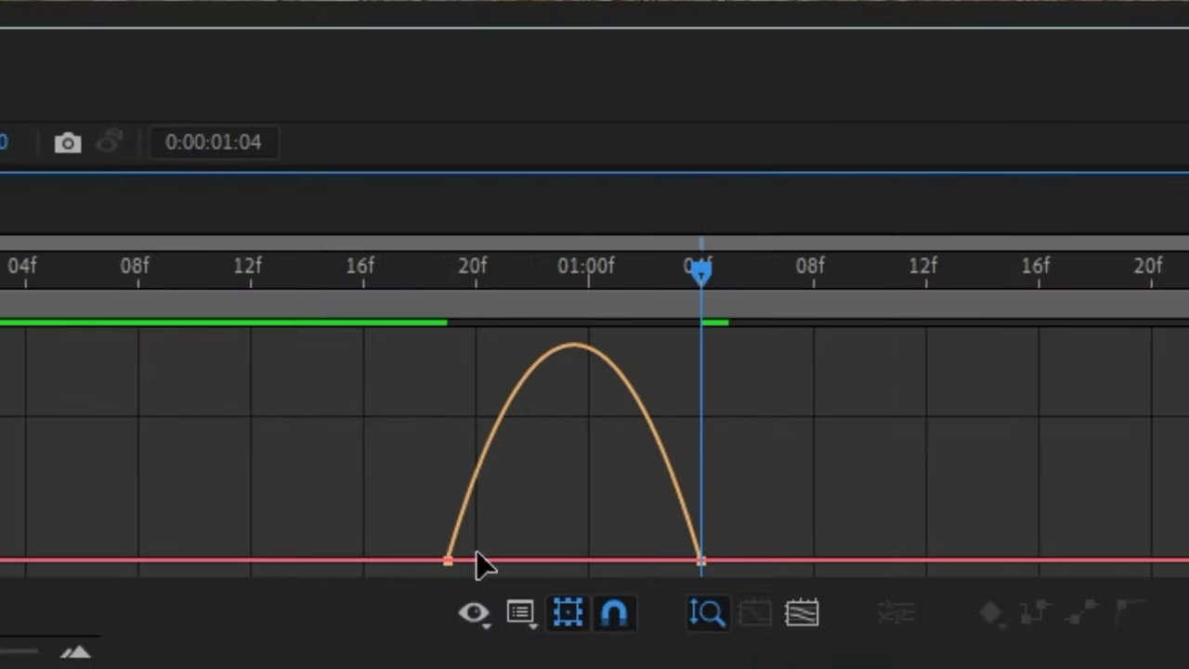
left_click(452, 562)
left_click_drag(519, 565, 587, 565)
left_click_drag(616, 163, 628, 43)
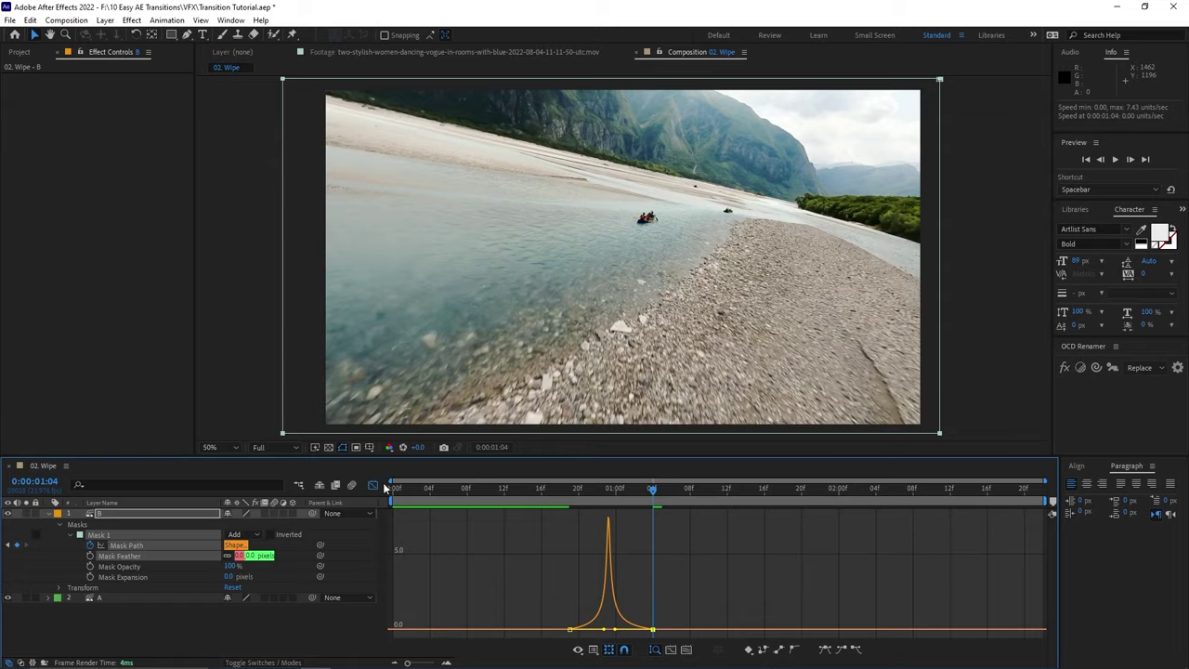
key("shift+F3")
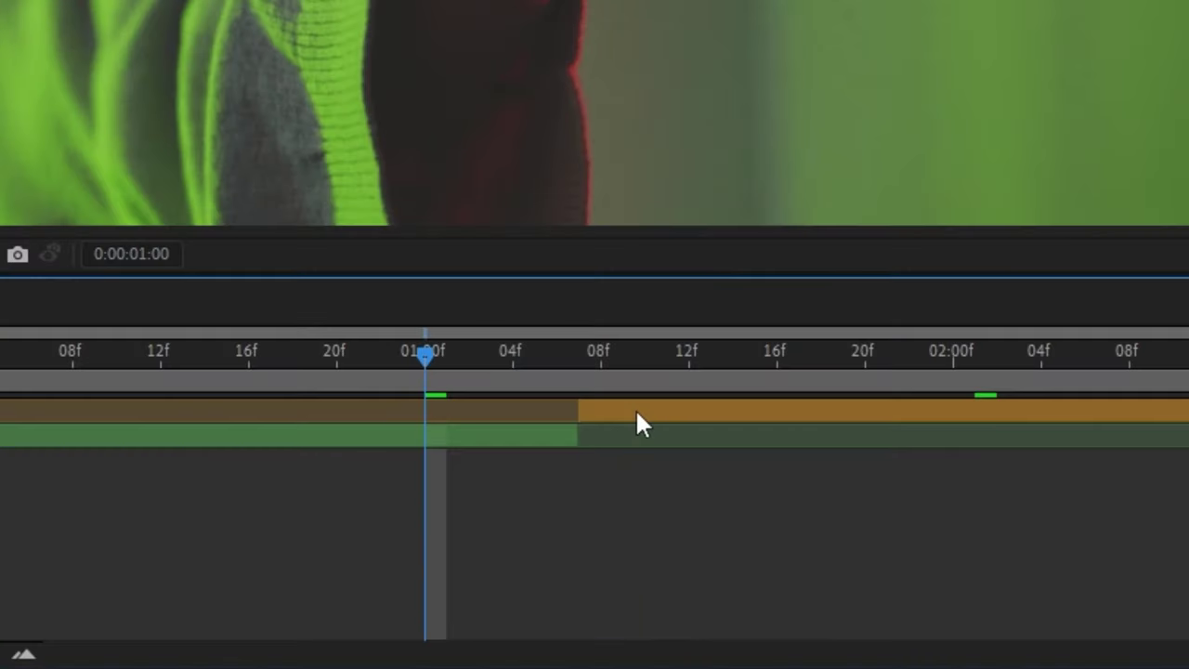
Step: Pre-compose the orange and green layers into RGB Split and duplicate it twice
left_click(636, 408)
left_click(569, 438, "shift")
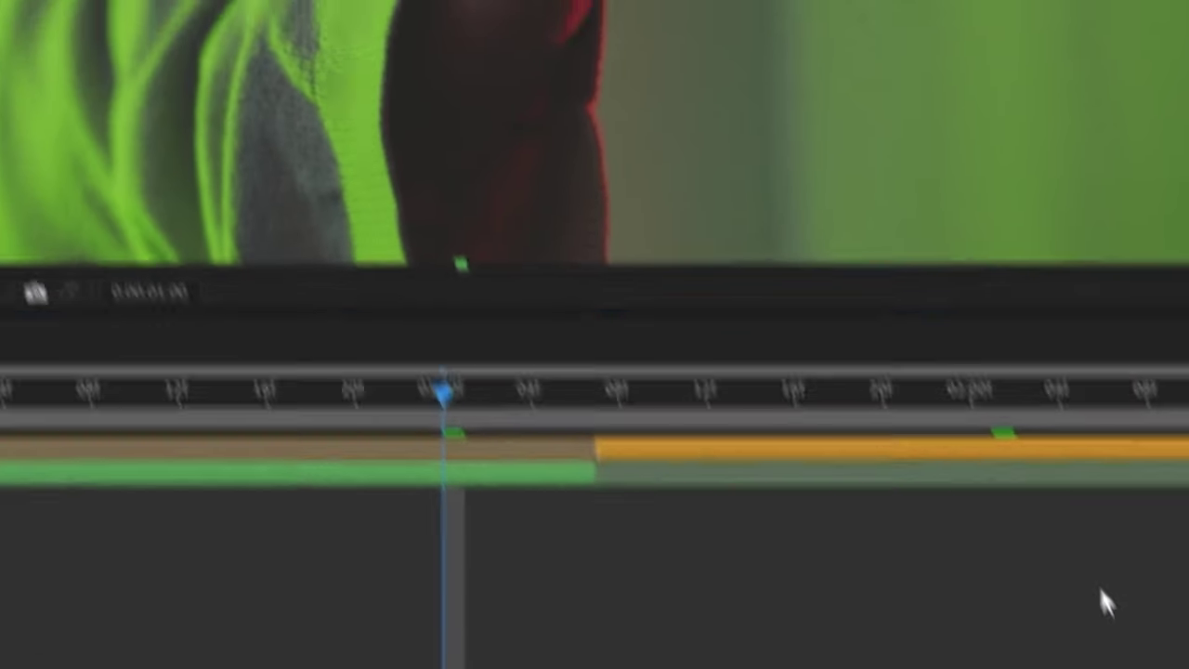
key("ctrl+shift+c")
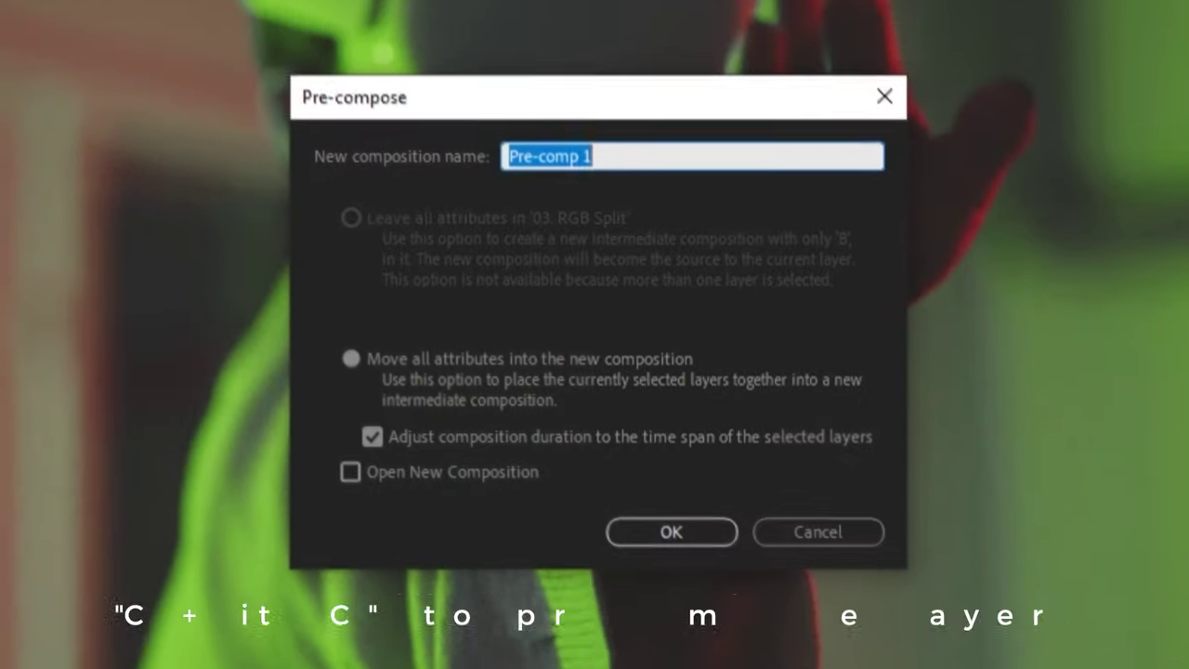
type("R")
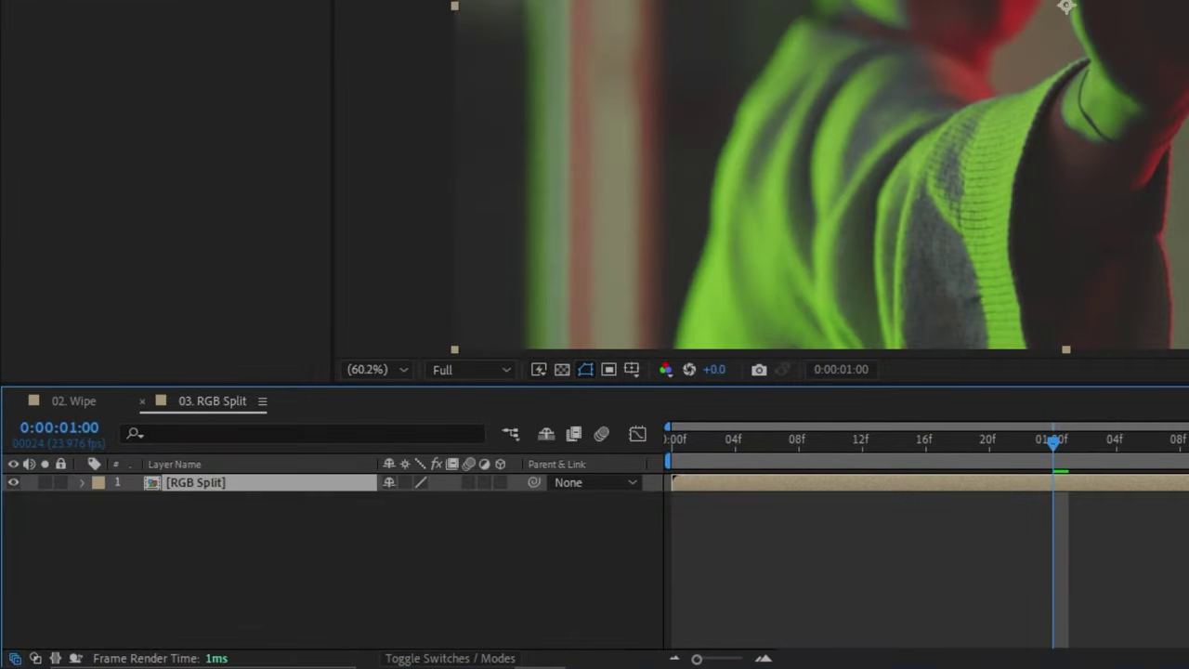
key("ctrl+d")
key("ctrl+d")
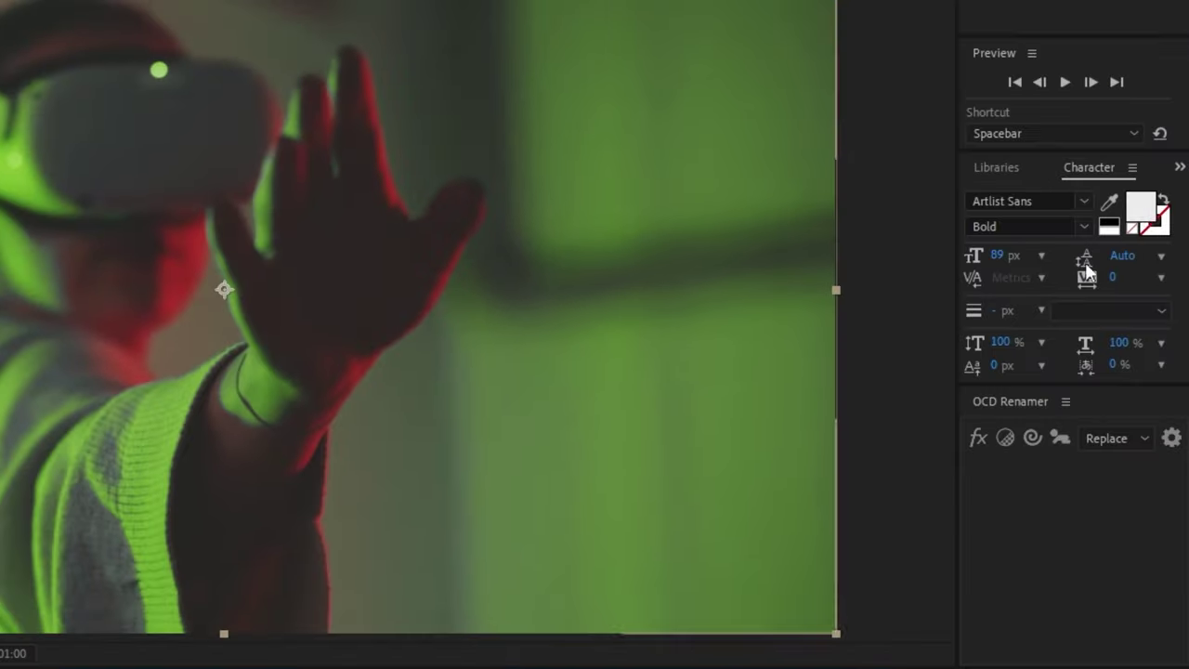
Step: Apply Shift Channels and set the top layer's Take Green and Take Blue to Full Off
left_click(1161, 192)
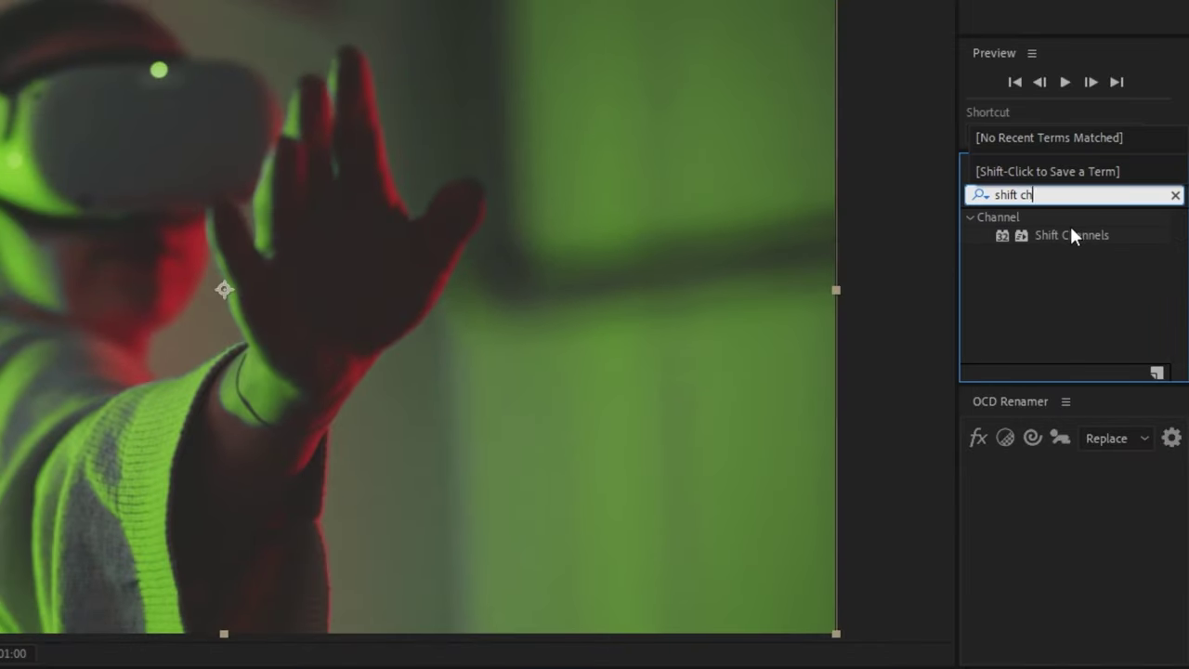
type("shift ch")
left_click_drag(1071, 235, 605, 636)
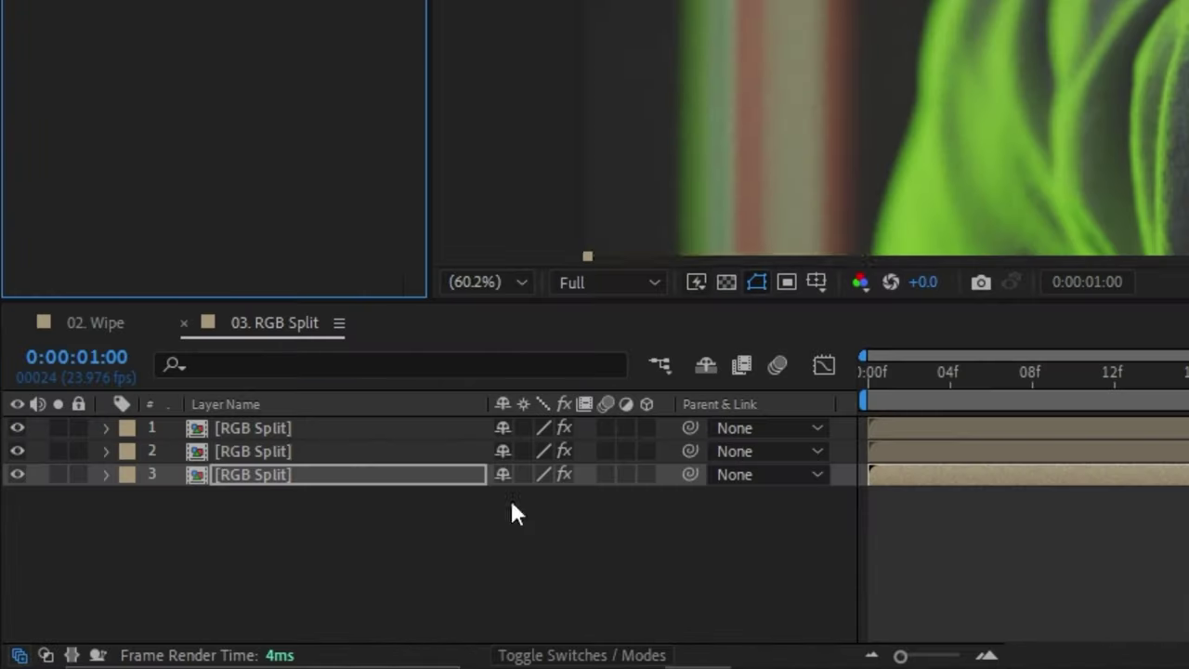
left_click(130, 561)
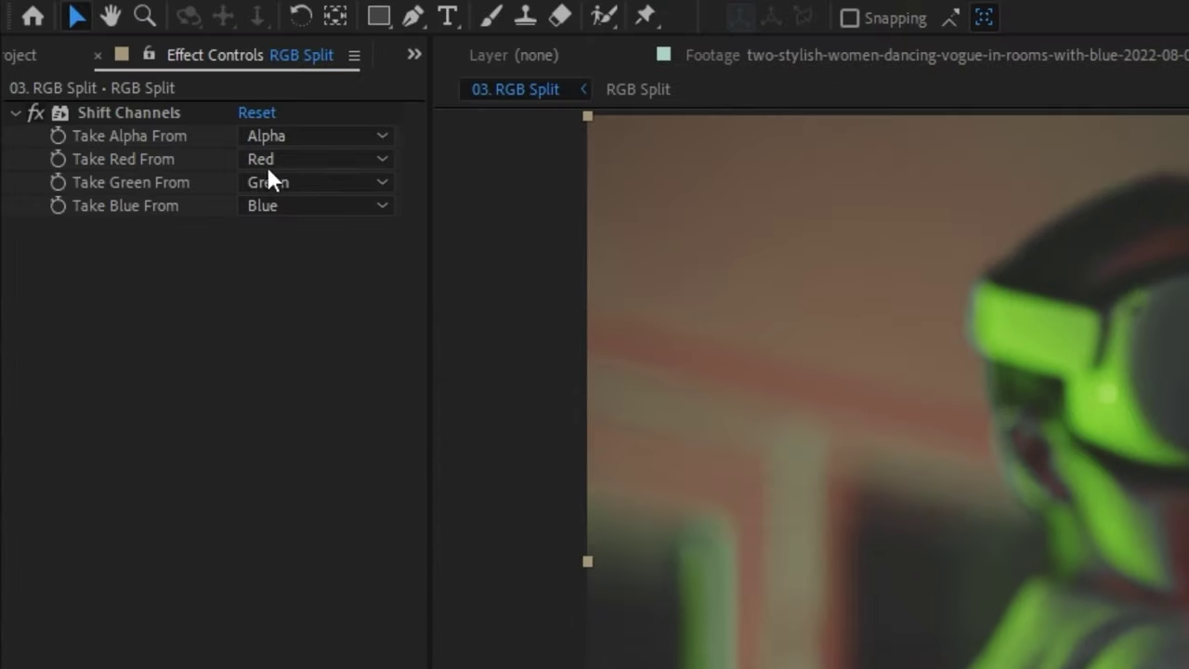
left_click(299, 177)
left_click(320, 490)
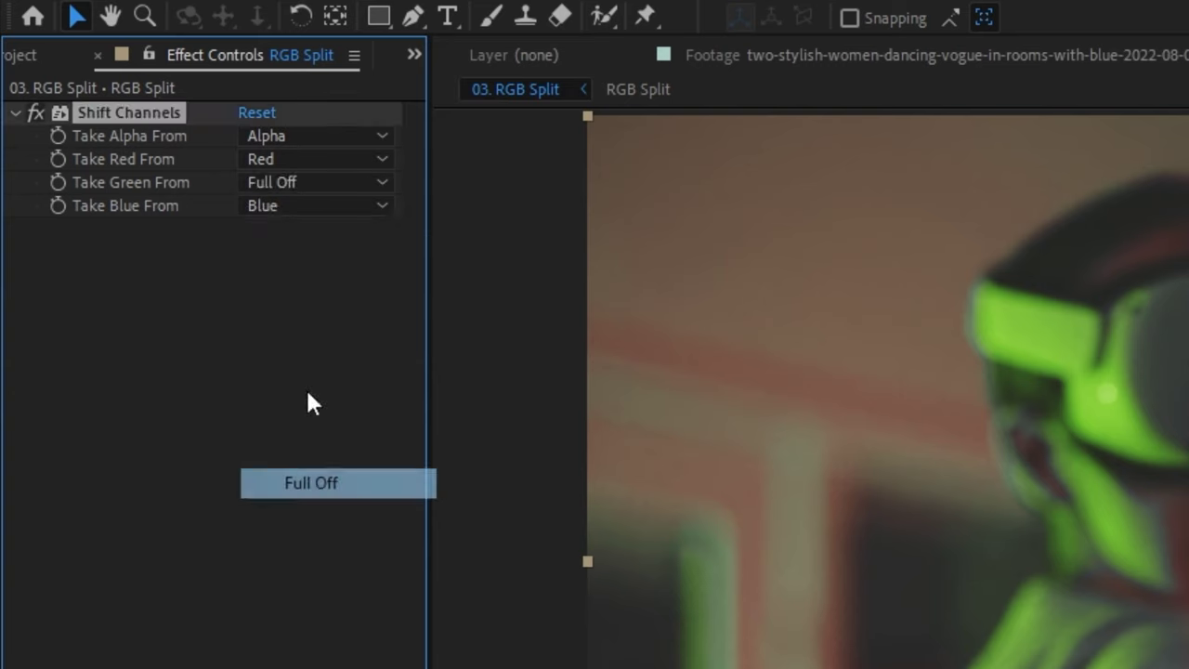
left_click(284, 208)
left_click(320, 507)
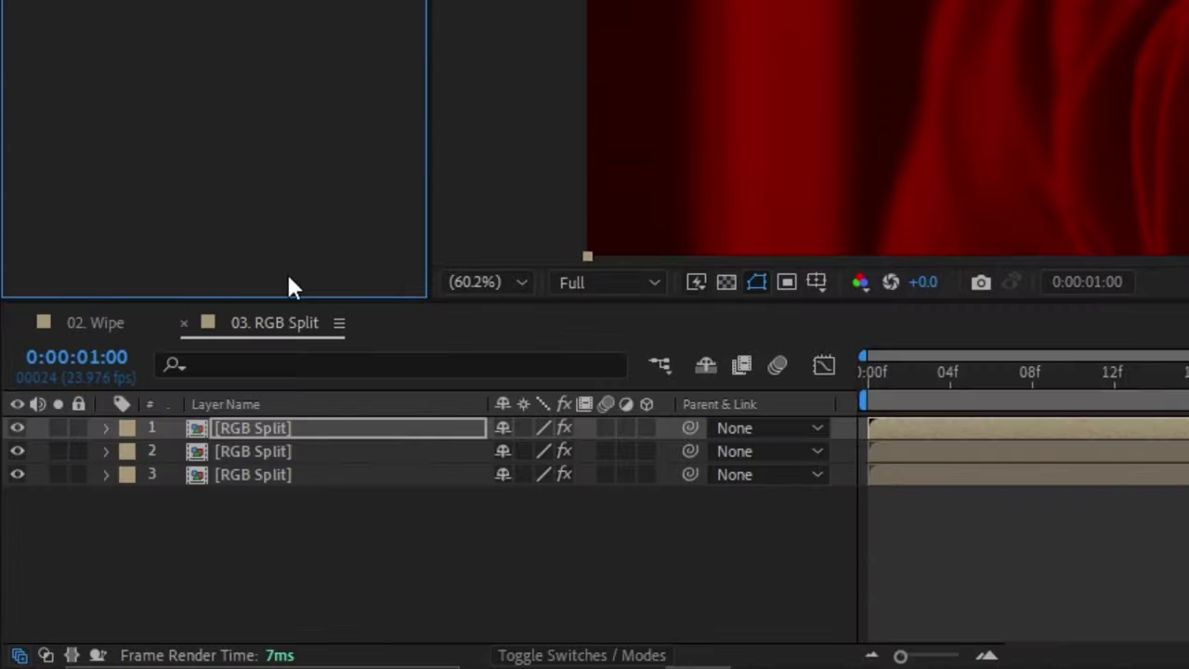
Step: Set the second layer's Take Red and Take Blue to Full Off
left_click(283, 452)
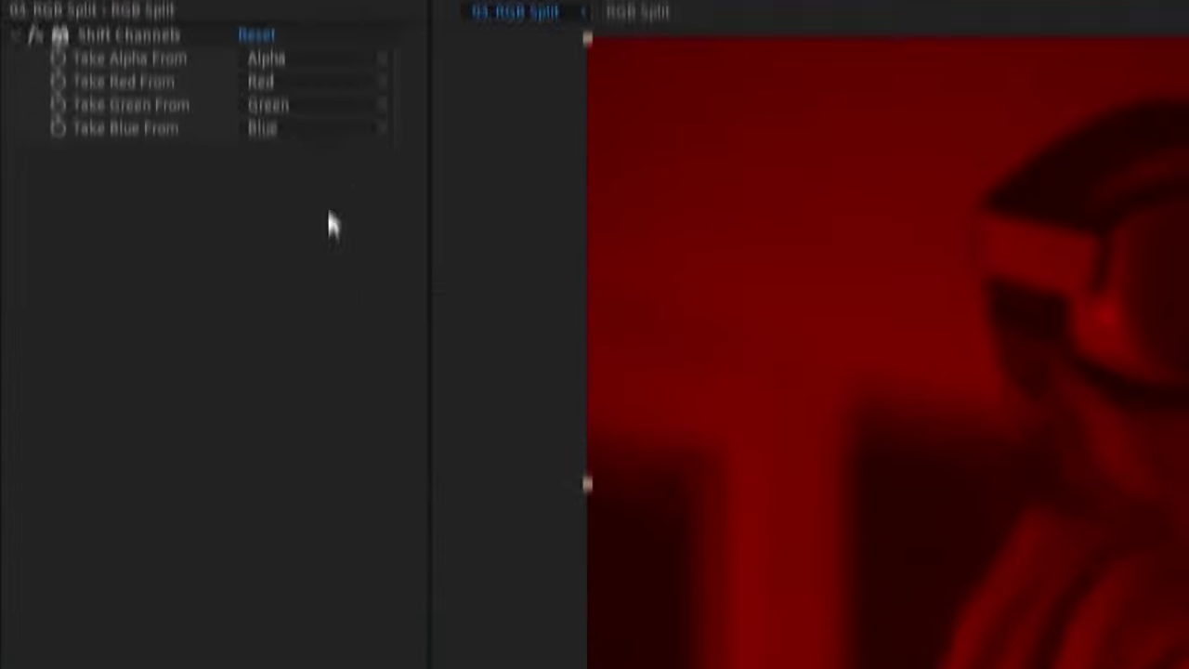
left_click(330, 159)
left_click(312, 460)
left_click(286, 206)
left_click(312, 502)
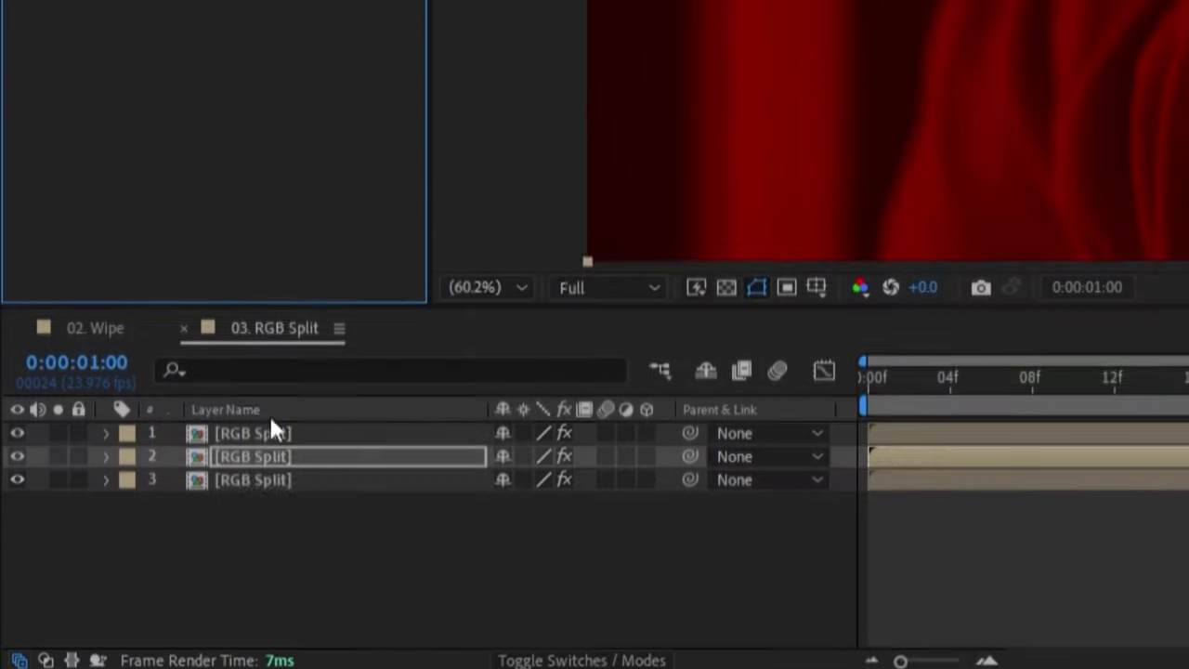
Step: Set the third layer's Take Green and Take Red to Full Off
left_click(268, 486)
left_click(280, 178)
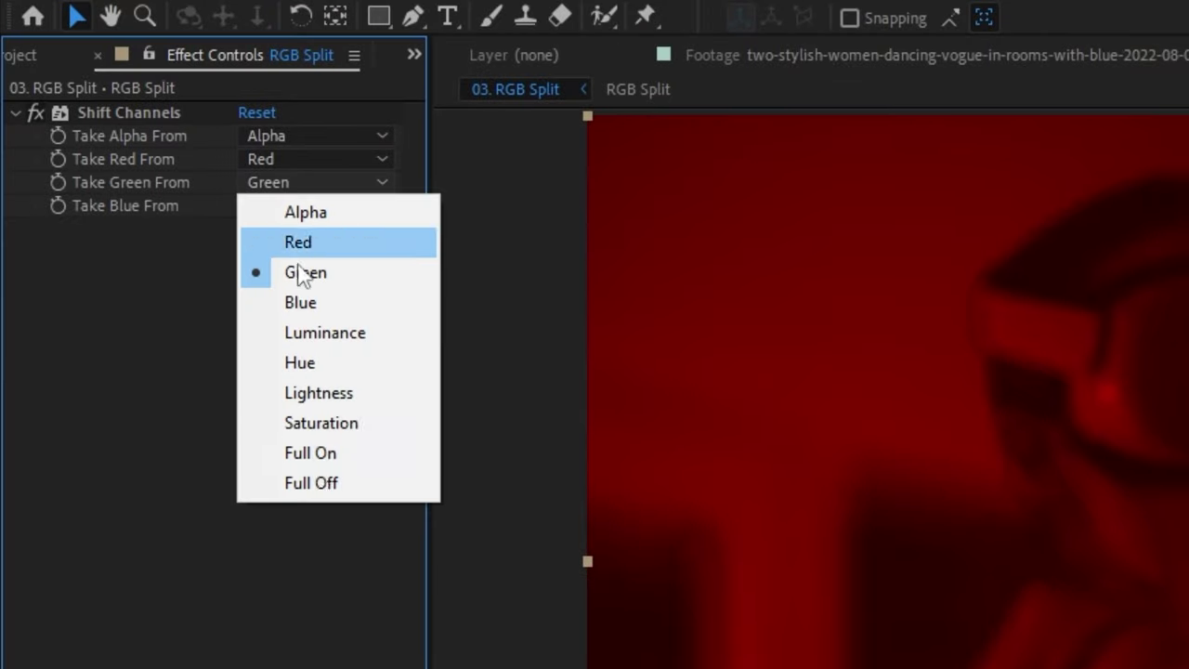
left_click(293, 477)
left_click(299, 156)
left_click(332, 456)
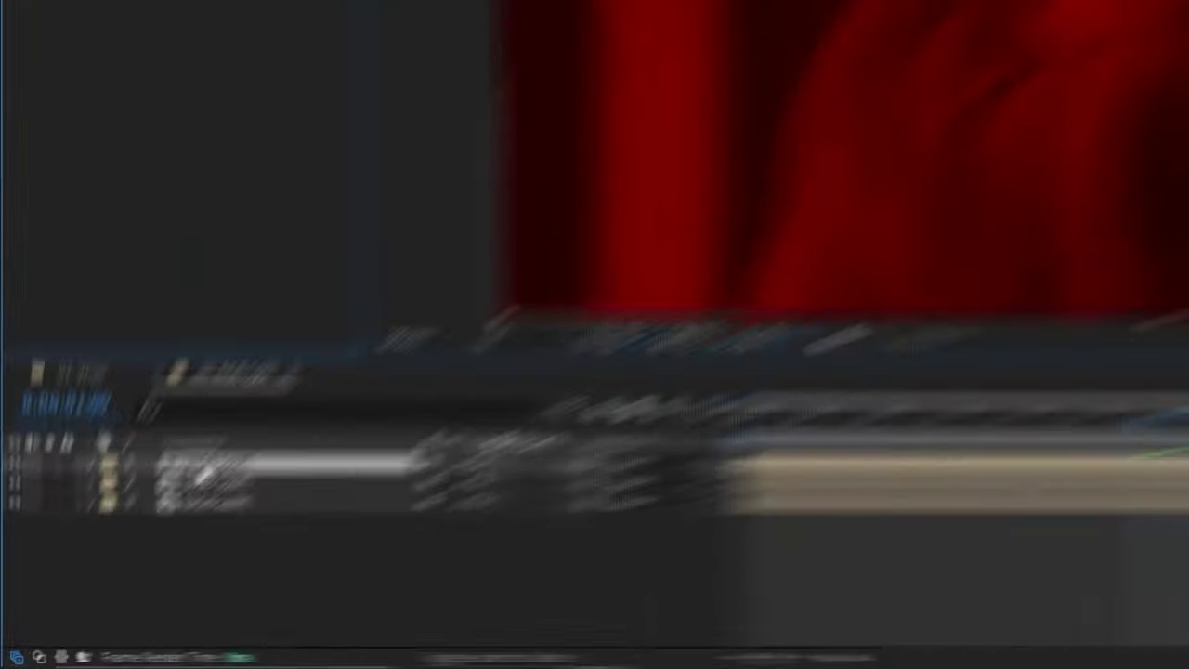
Step: Label the three layers Red, Green and Blue, then select them all
left_click(58, 564)
left_click(190, 0)
left_click(132, 442)
left_click(195, 213)
left_click(132, 466)
left_click(195, 204)
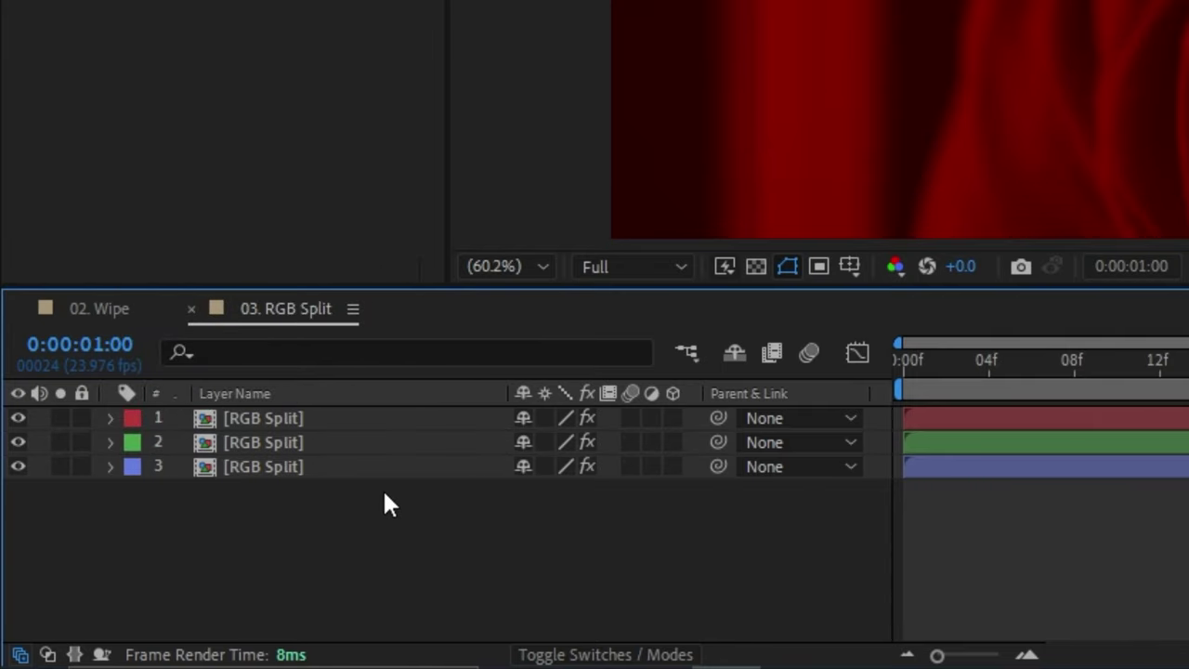
key("ctrl+a")
Step: Switch all three RGB Split layers to Screen blend mode in the Modes column
left_click(568, 655)
left_click(549, 419)
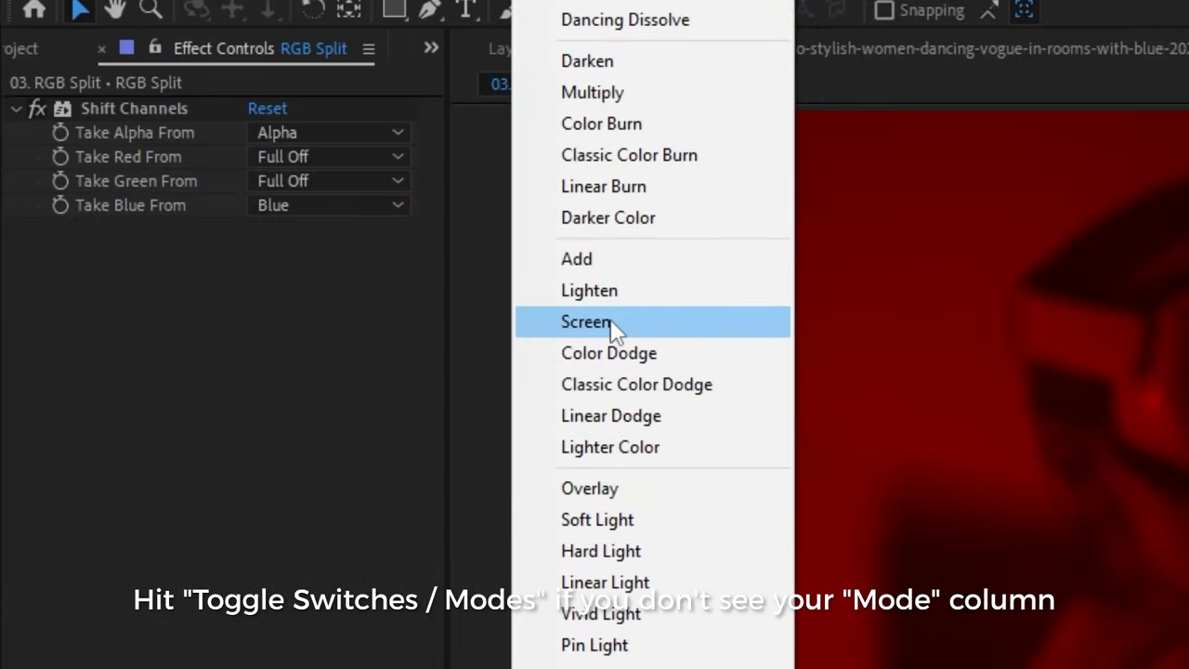
left_click(610, 318)
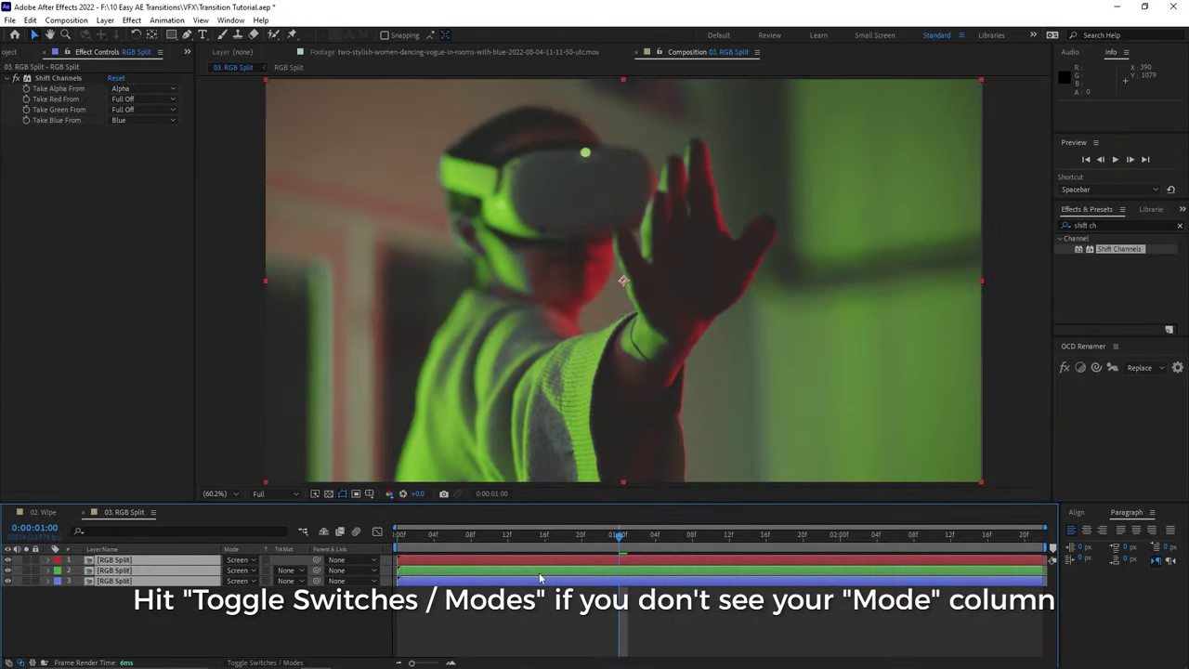
left_click(579, 596)
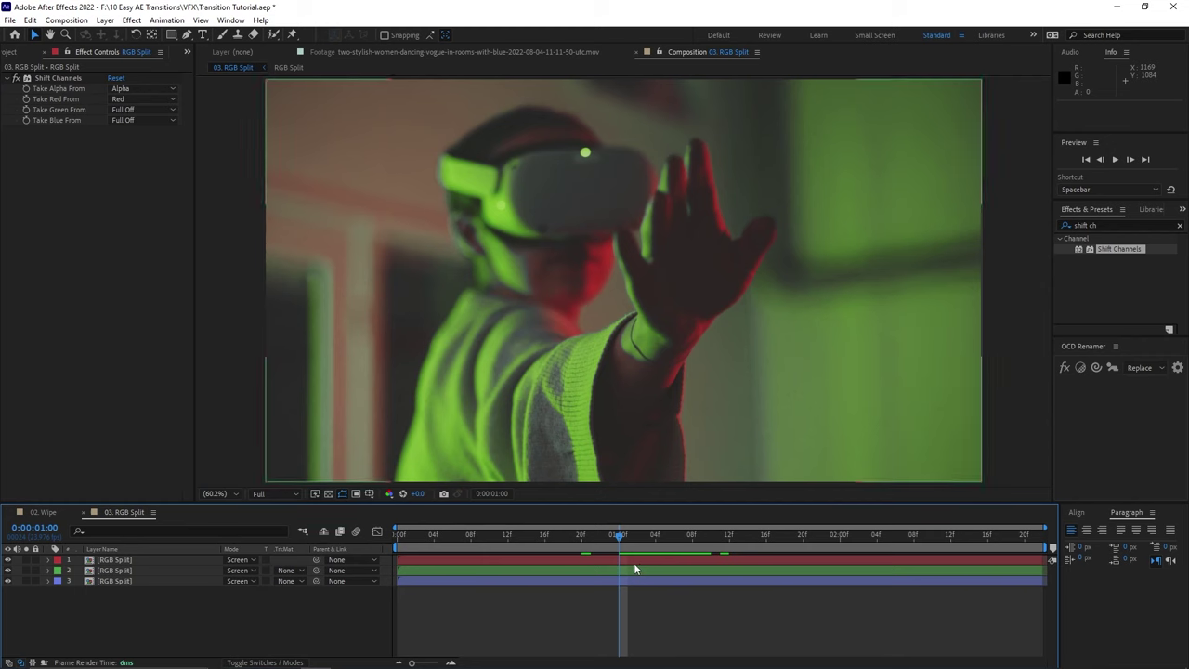
key("ctrl+space")
Step: Apply Wiggle - position to the red layer, keyframing Speed 20/Amount 50, then 0 at 0:00:01:14
type("wiggle")
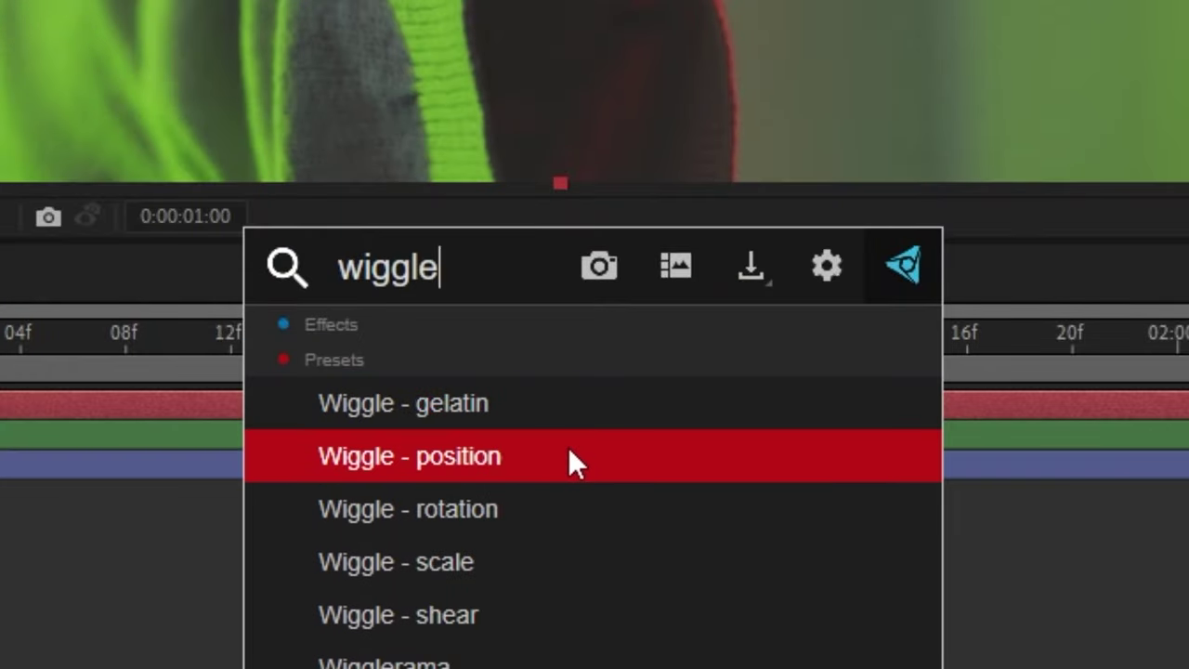
left_click(567, 446)
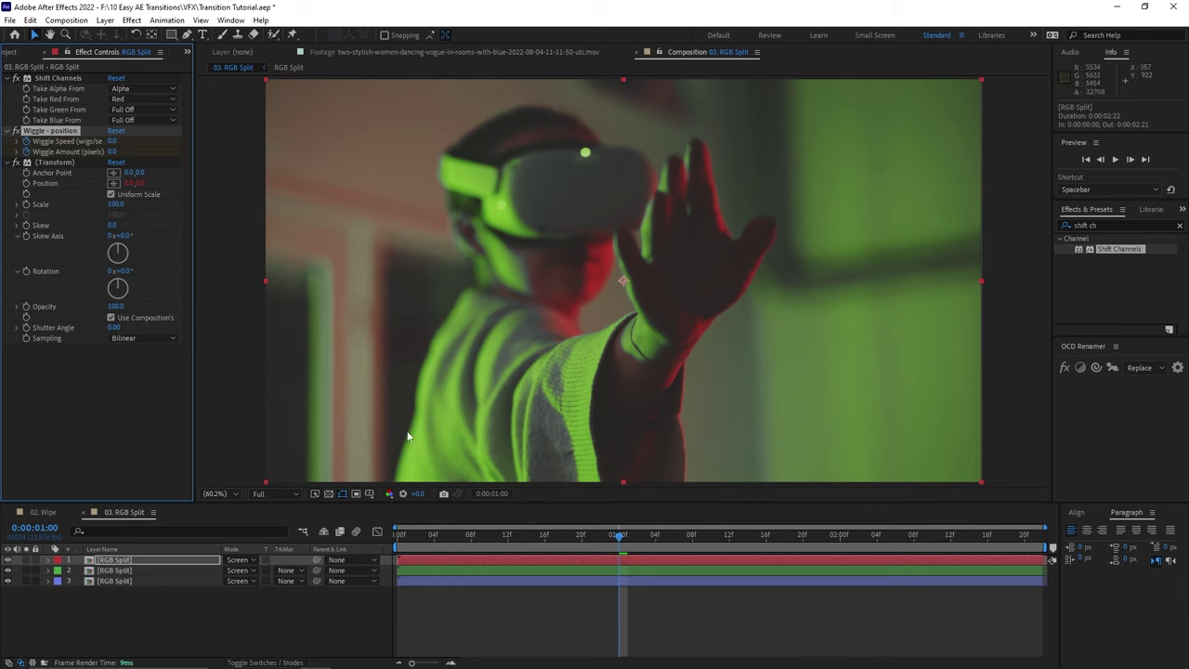
key("u")
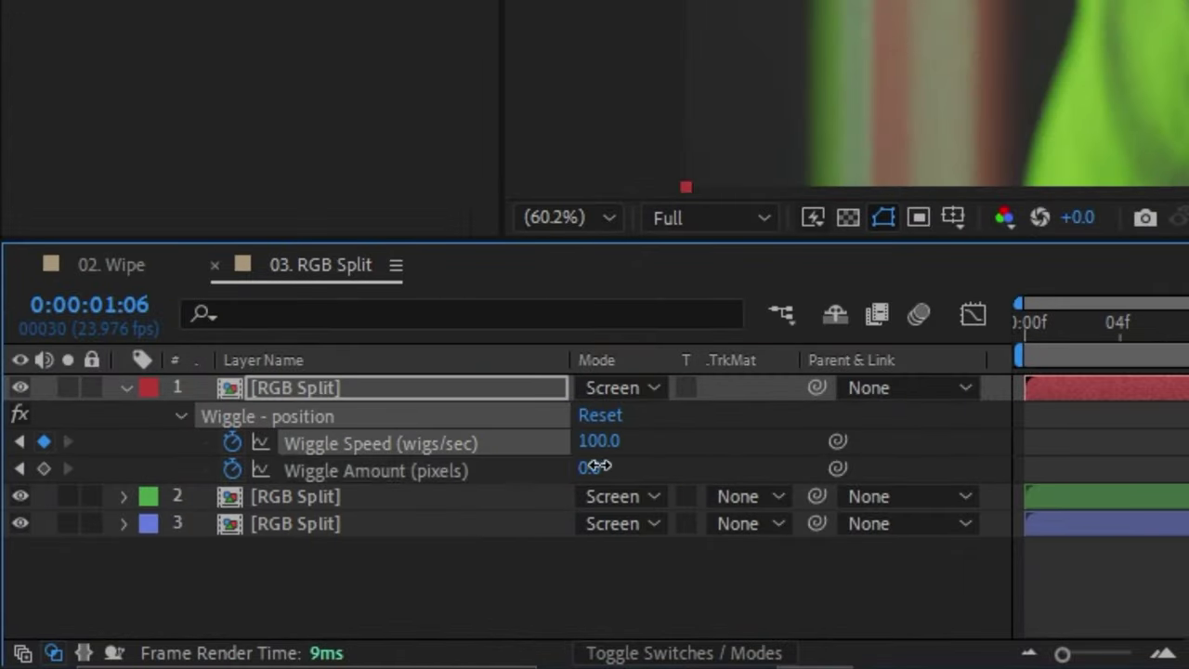
left_click_drag(596, 466, 884, 472)
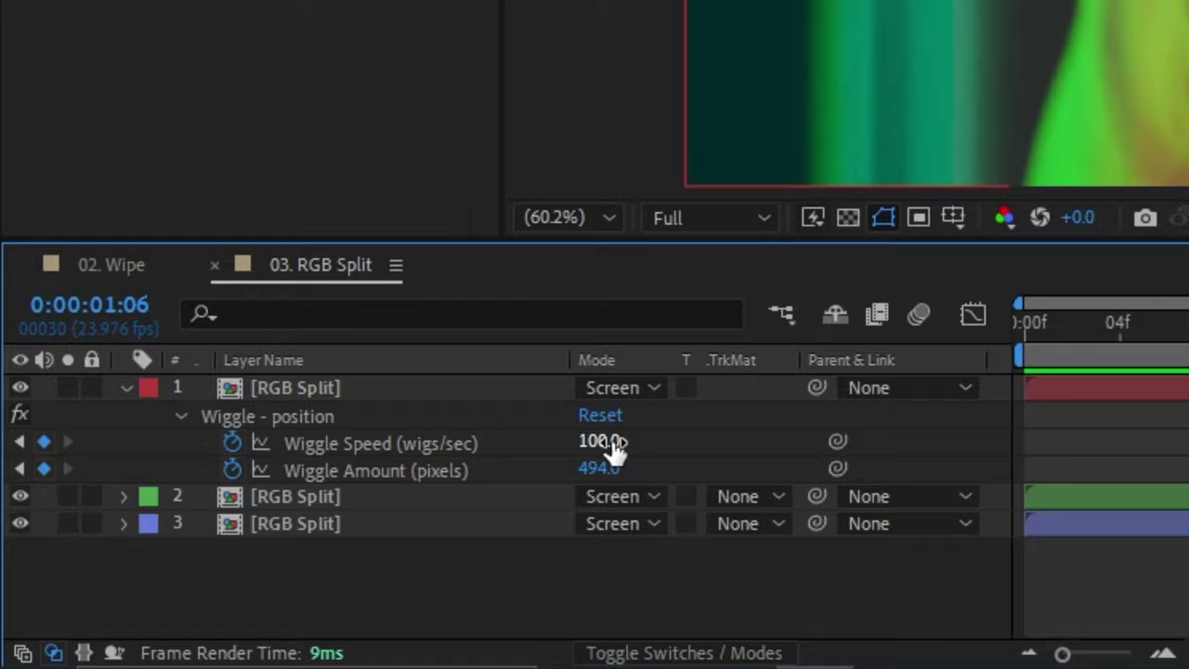
type("2")
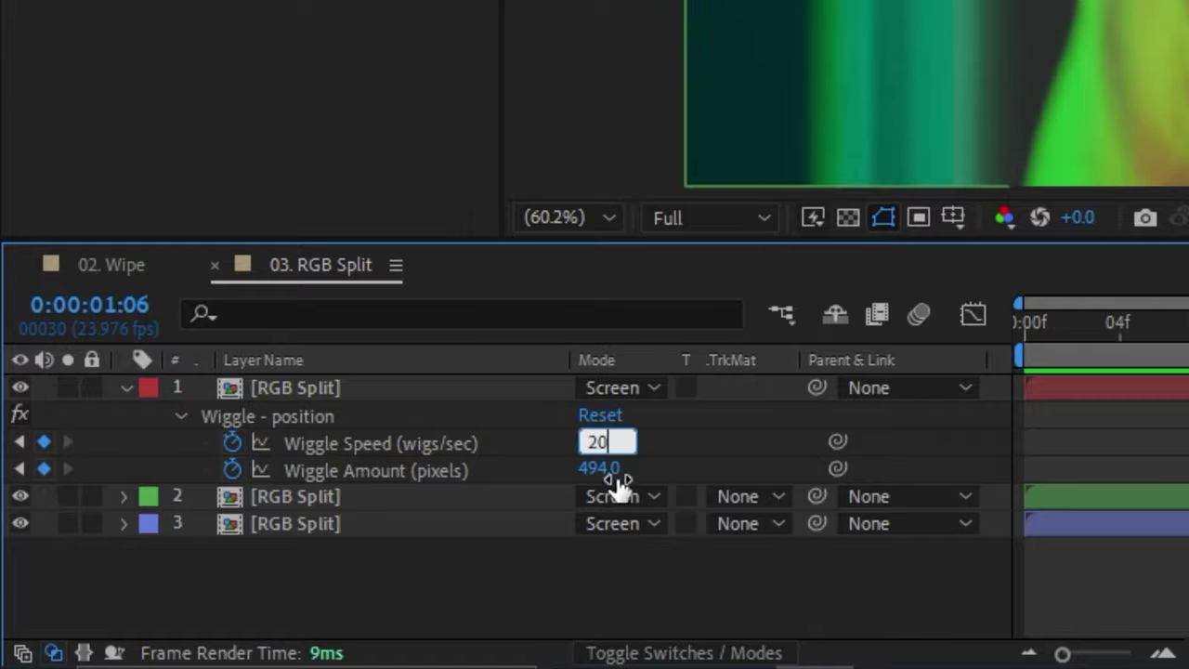
type("0")
left_click(609, 467)
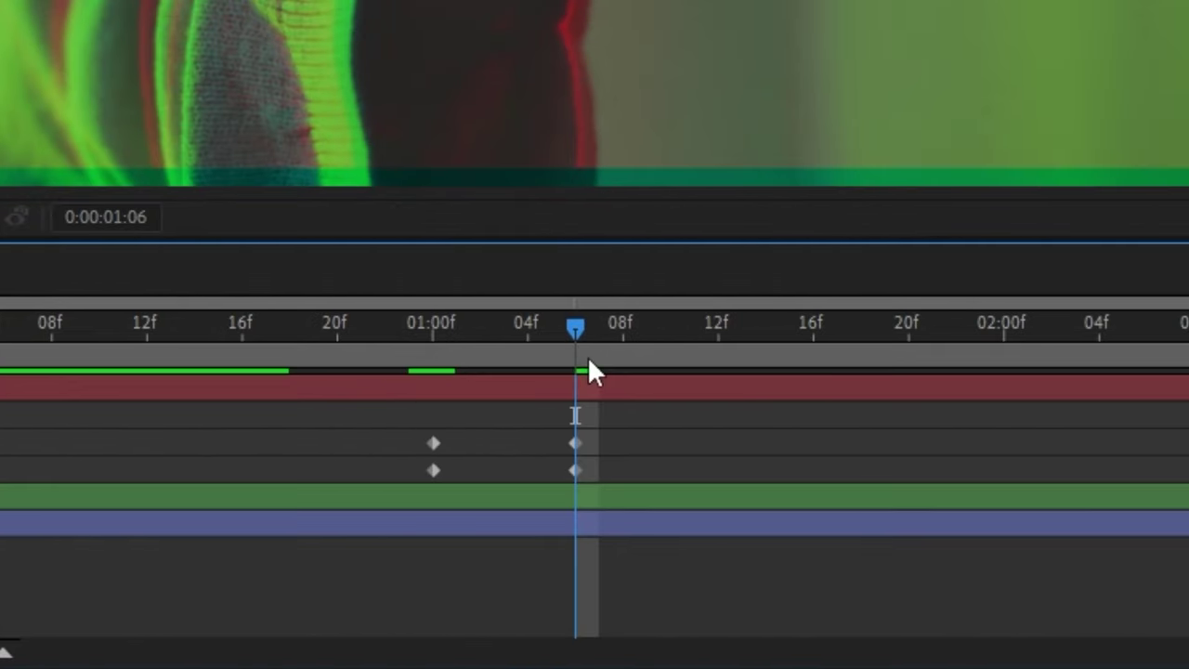
left_click_drag(671, 353, 766, 358)
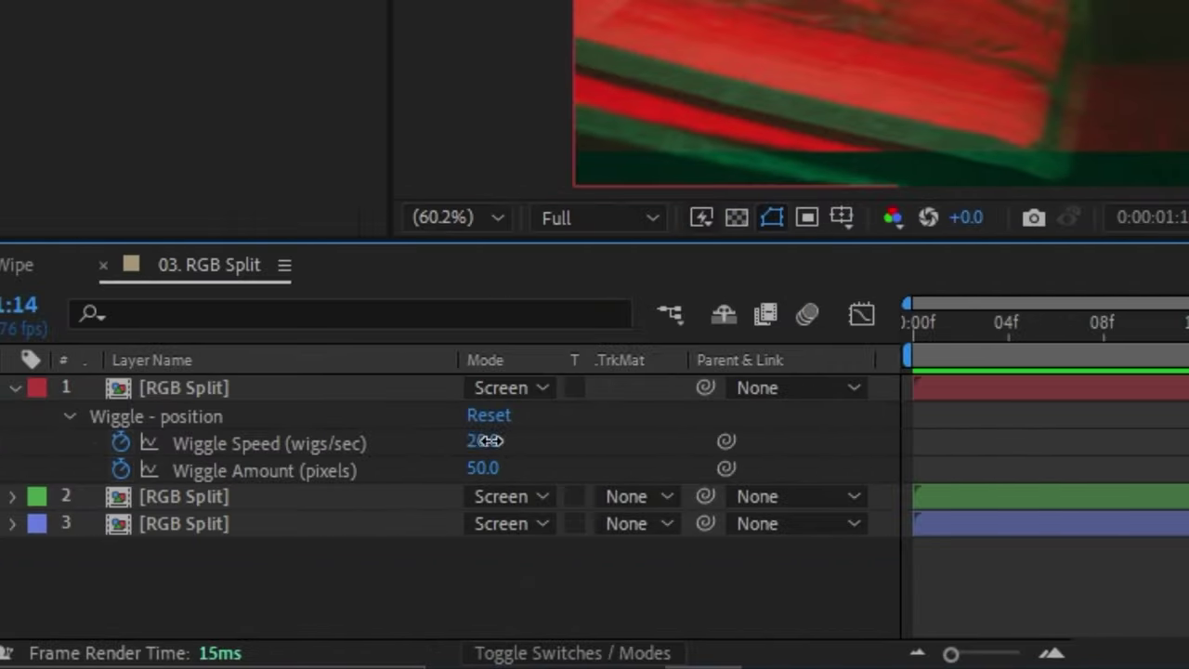
type("0")
left_click(483, 469)
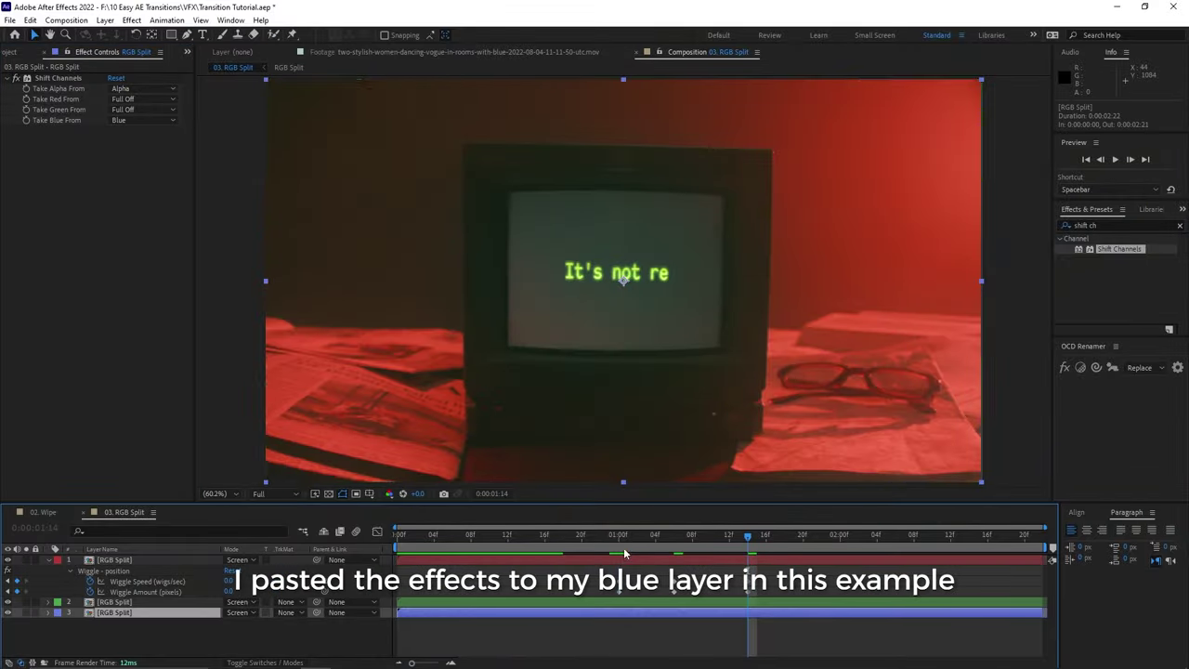
Step: Paste the wiggle keyframes onto the blue layer at 0:00:01:00, then scrub and preview
left_click(621, 547)
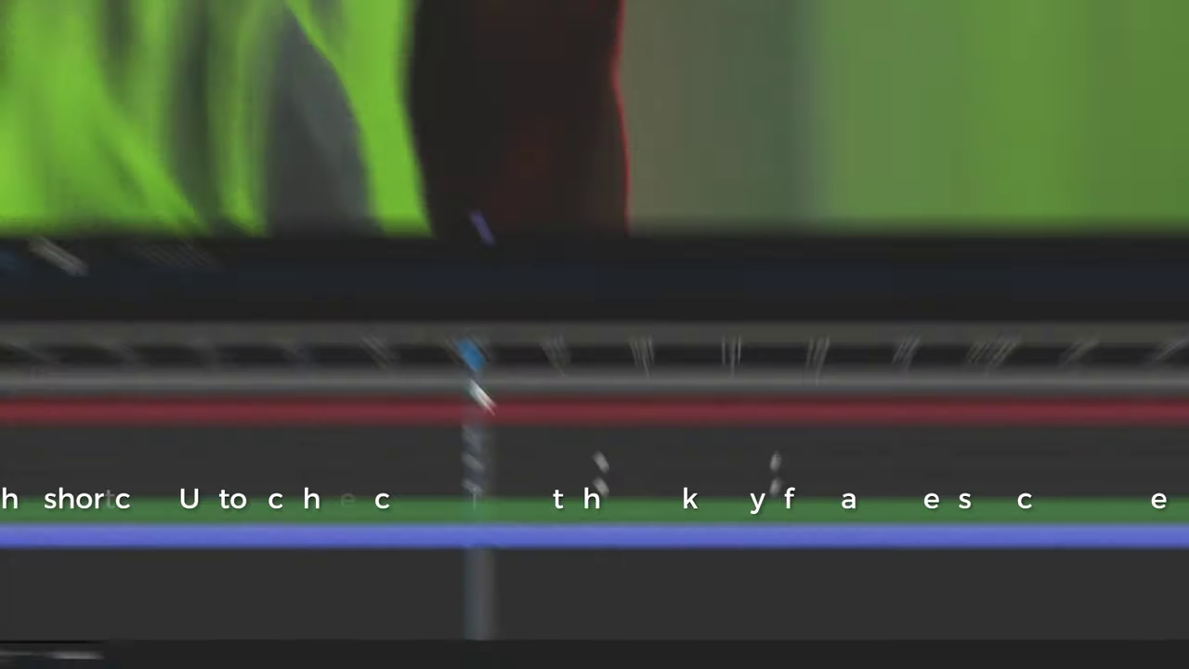
key("u")
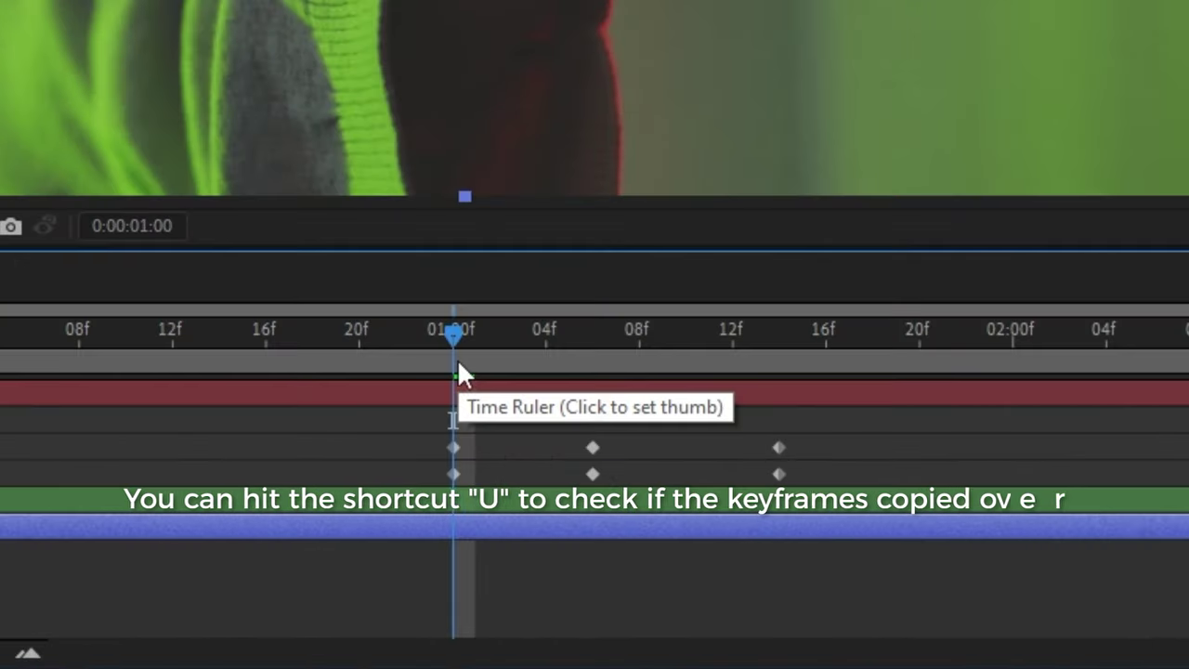
left_click_drag(463, 332, 390, 359)
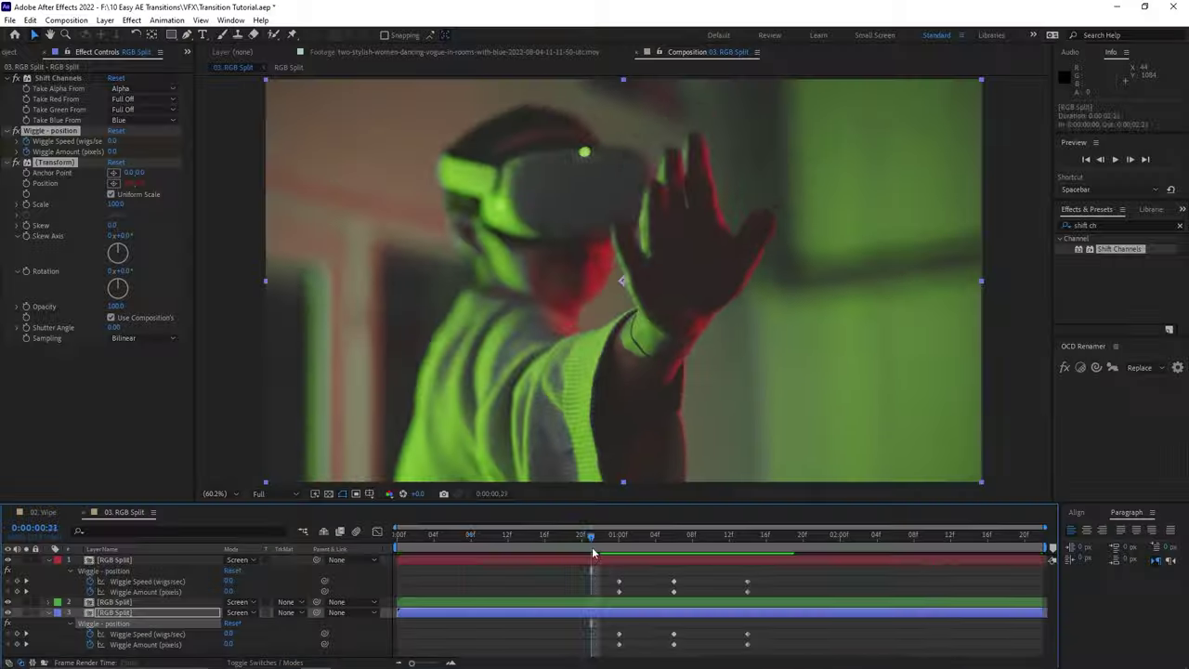
left_click_drag(592, 546, 471, 539)
key("space")
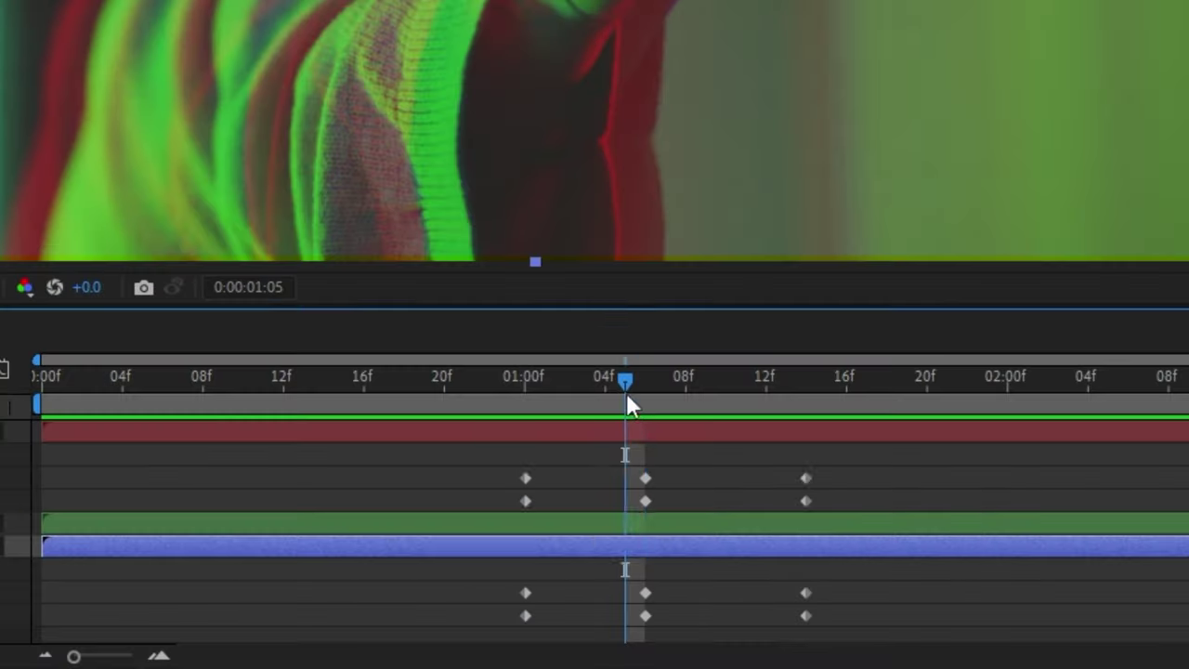
key("ctrl+space")
Step: Add Motion Tile above Shift Channels with Mirror Edges and 130 output width and height
type("motion til")
left_click(663, 416)
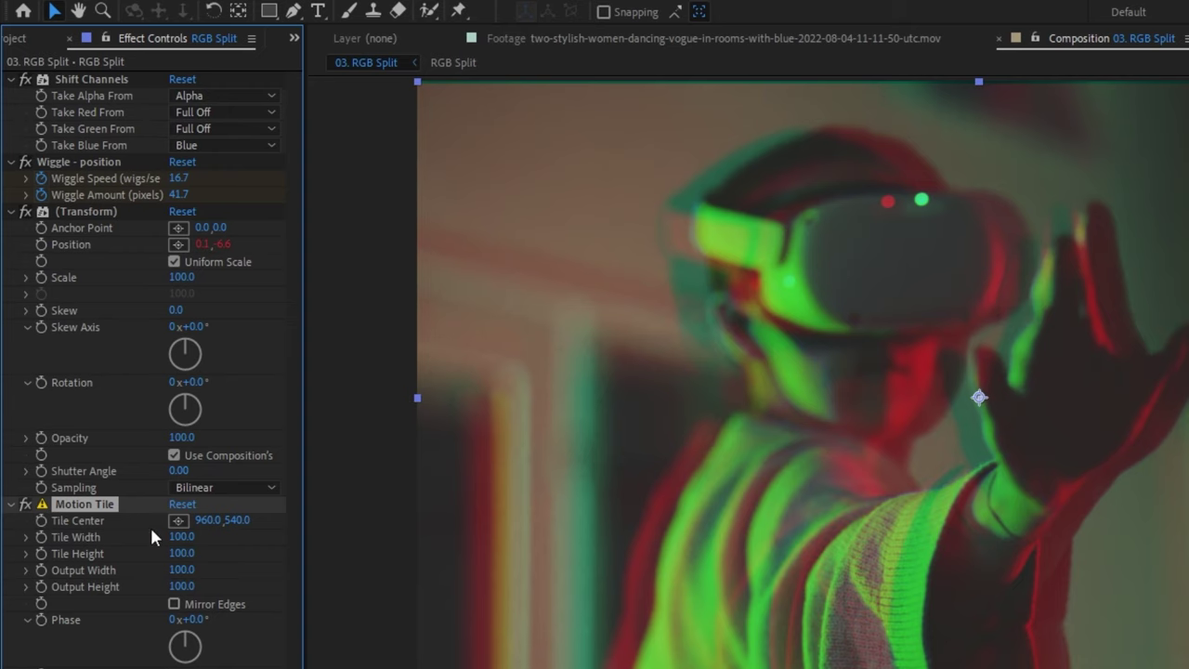
left_click_drag(115, 82, 117, 85)
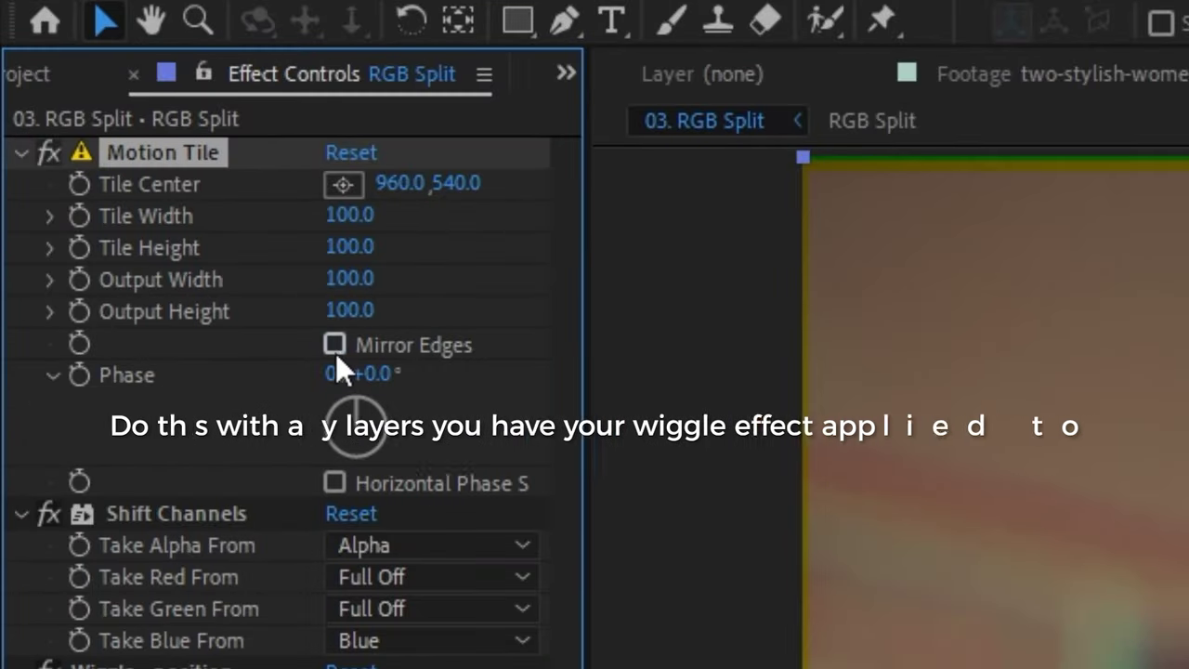
left_click(335, 348)
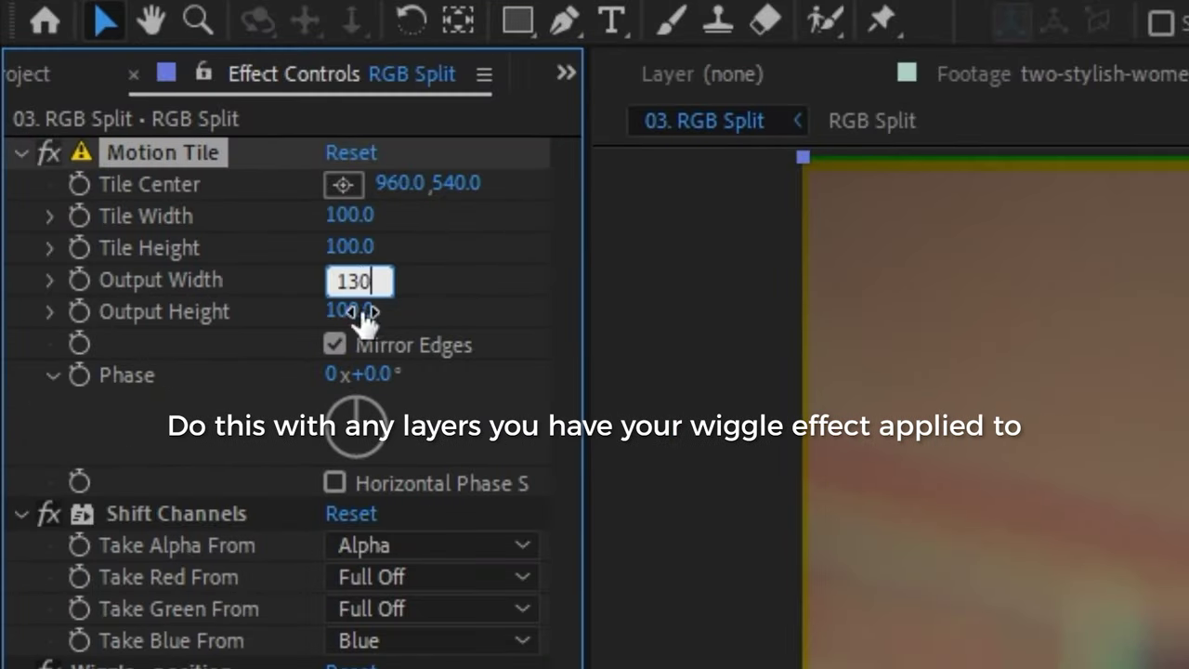
type("130")
key("Return")
key("space")
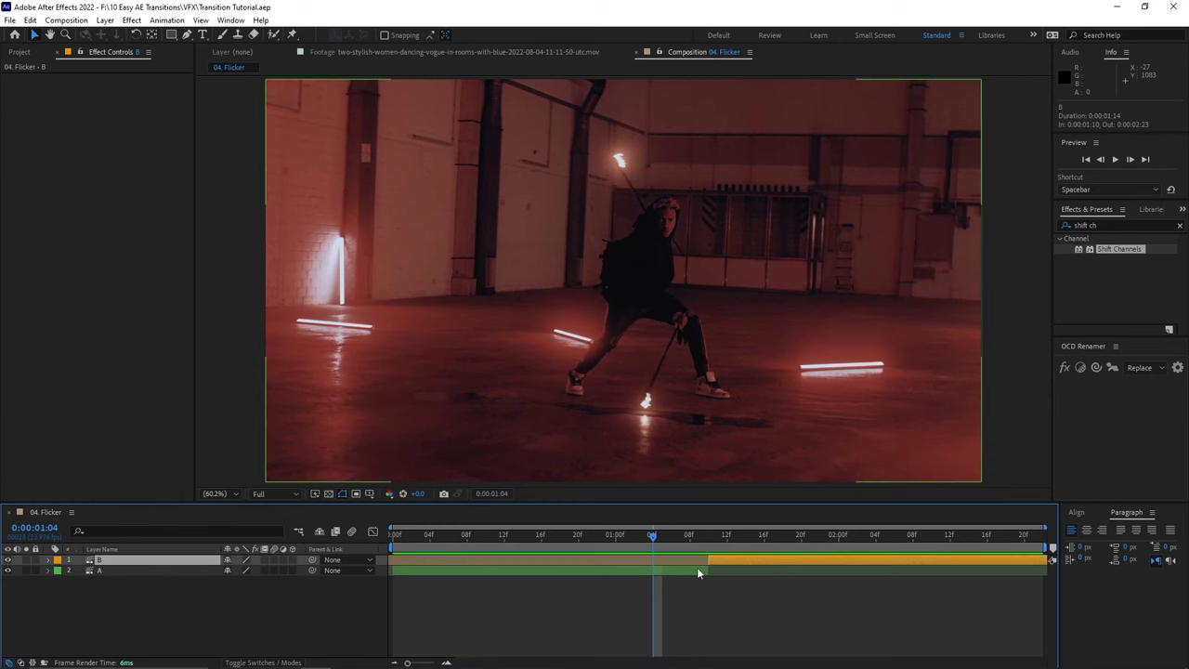
left_click(699, 573, "shift")
Step: Keyframe layer A's Opacity frame by frame into a flicker, then preview it
key("t")
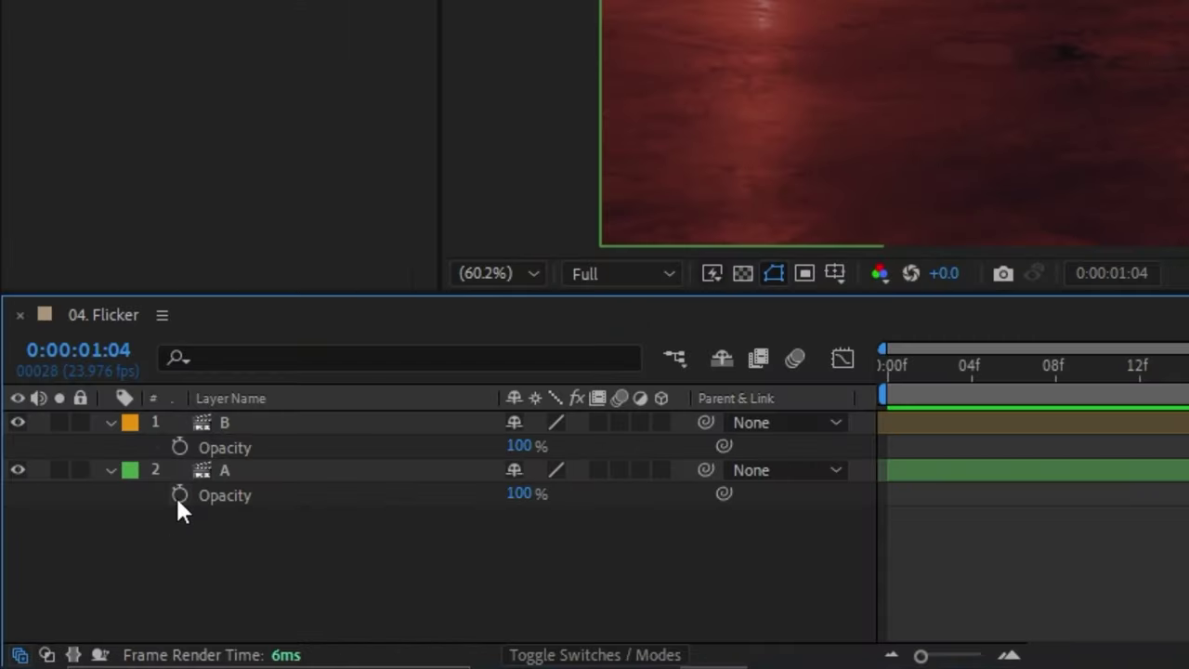
key("Page_Down")
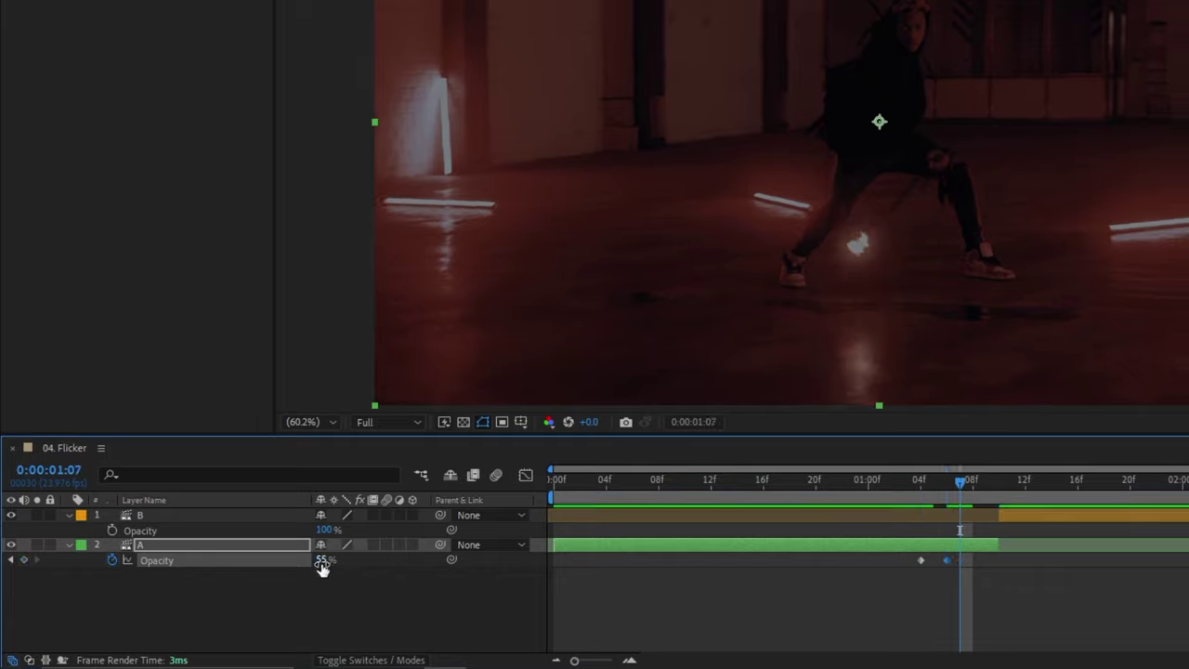
key("Page_Down")
left_click_drag(321, 563, 69, 550)
key("Page_Down")
key("Page_Down")
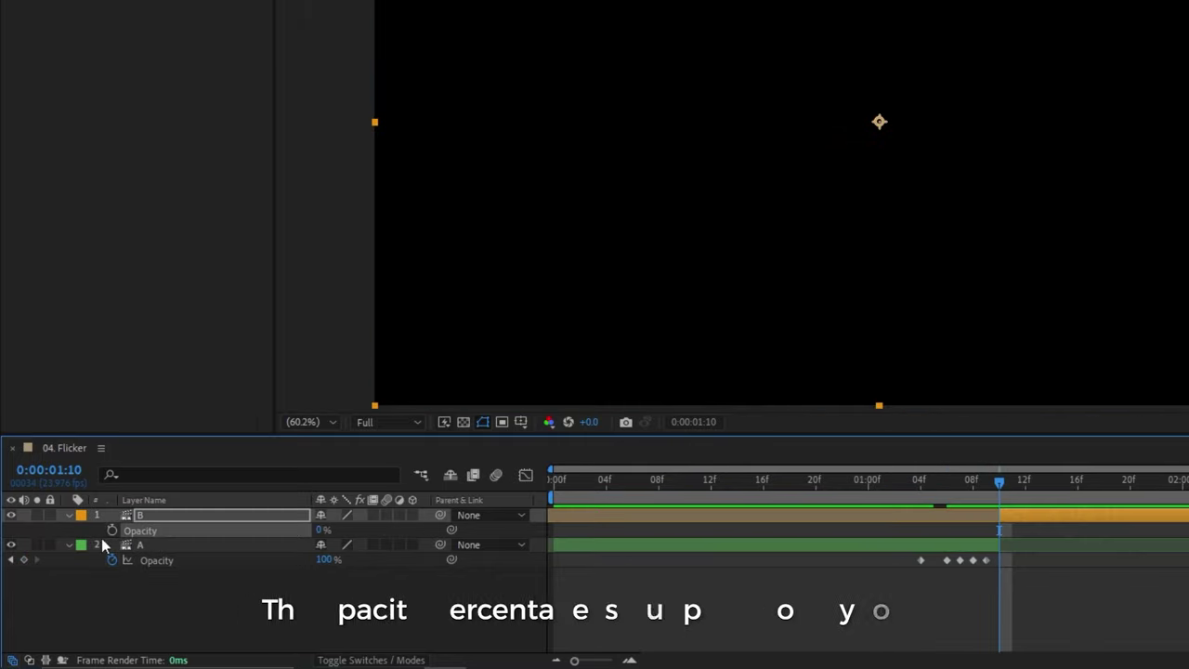
key("space")
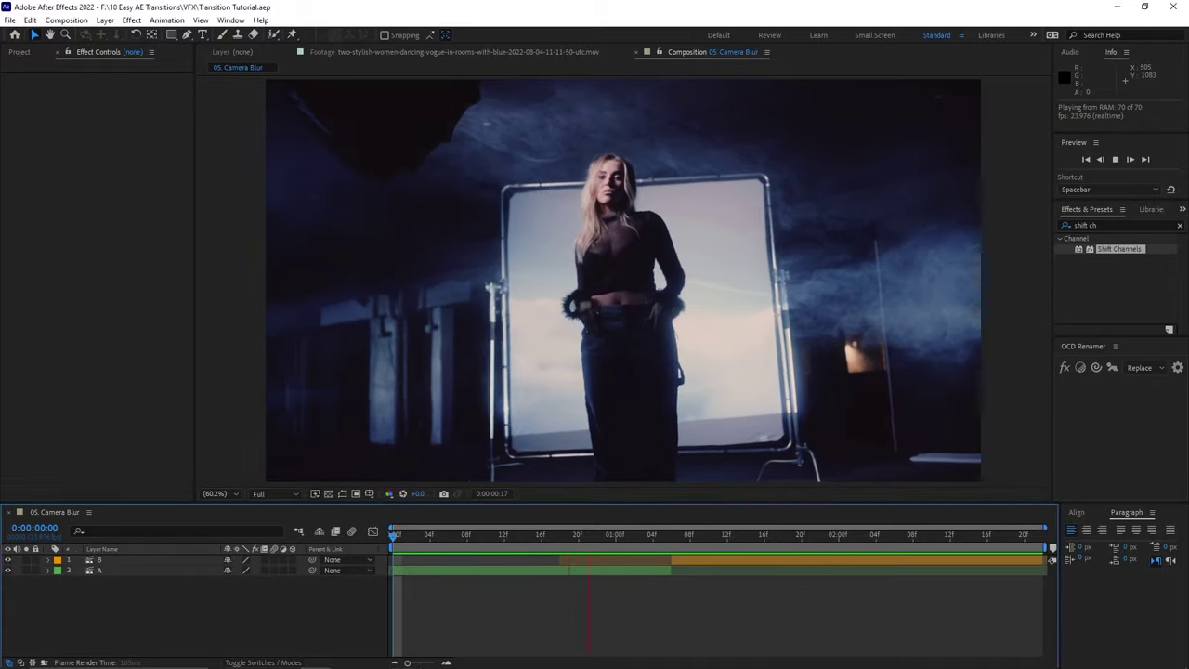
Step: Add a new adjustment layer to the comp and apply Camera Lens Blur to it
right_click(283, 601)
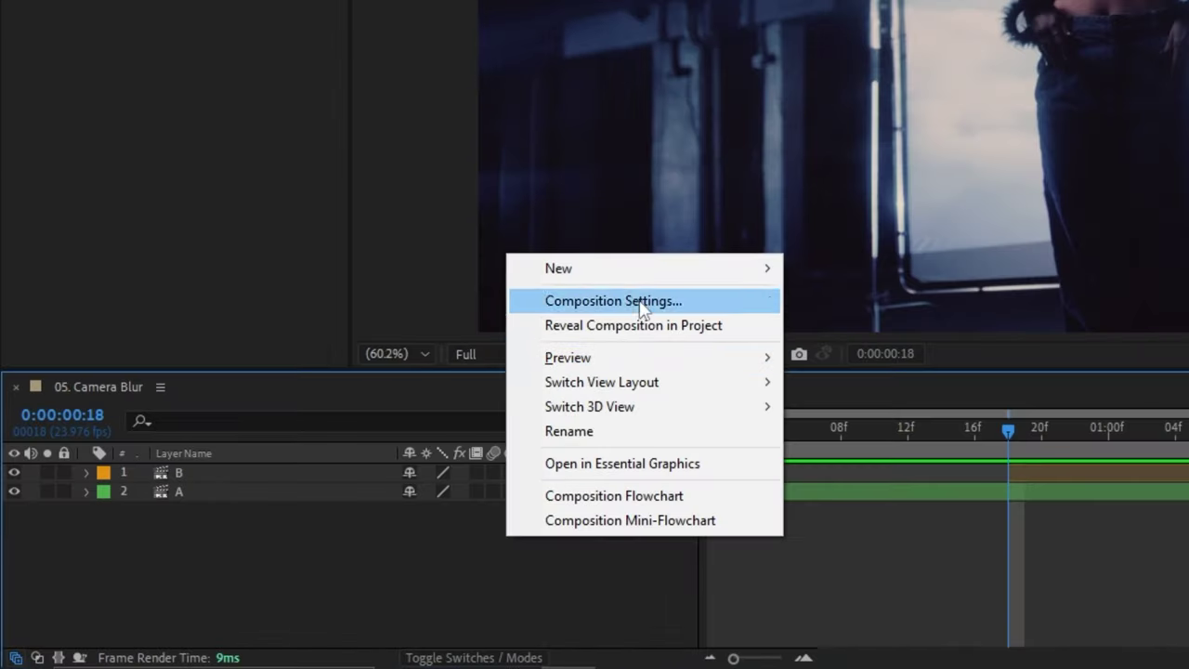
mouse_move(725, 268)
left_click(896, 445)
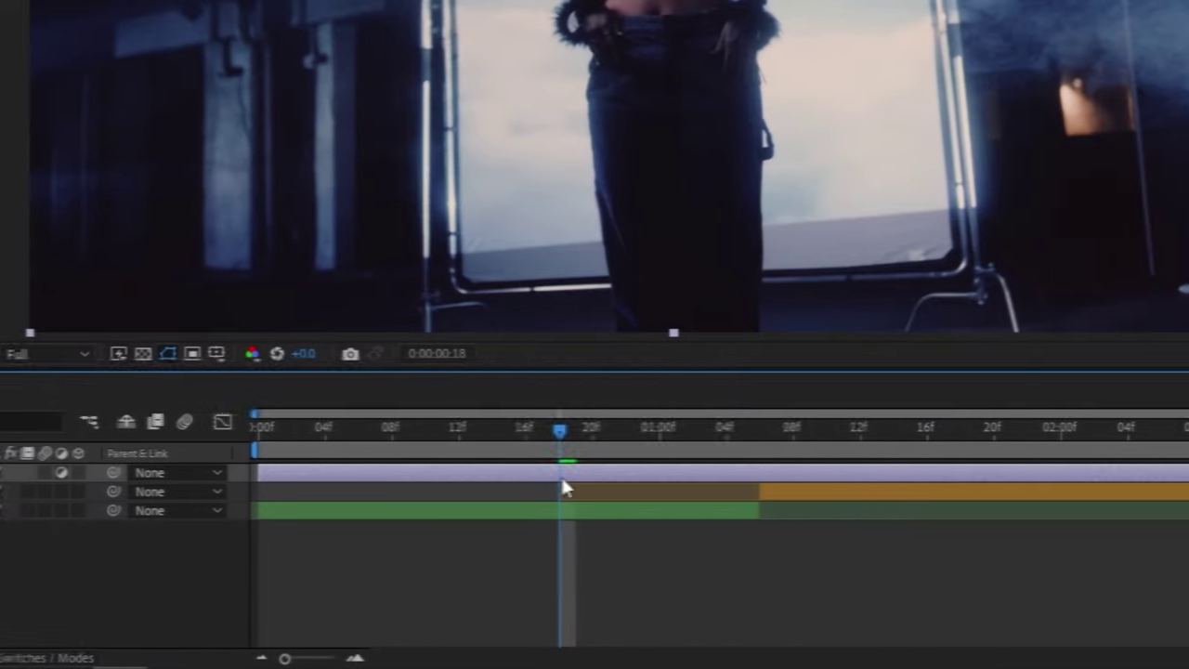
key("ctrl+space")
type("camera lens")
left_click(570, 456)
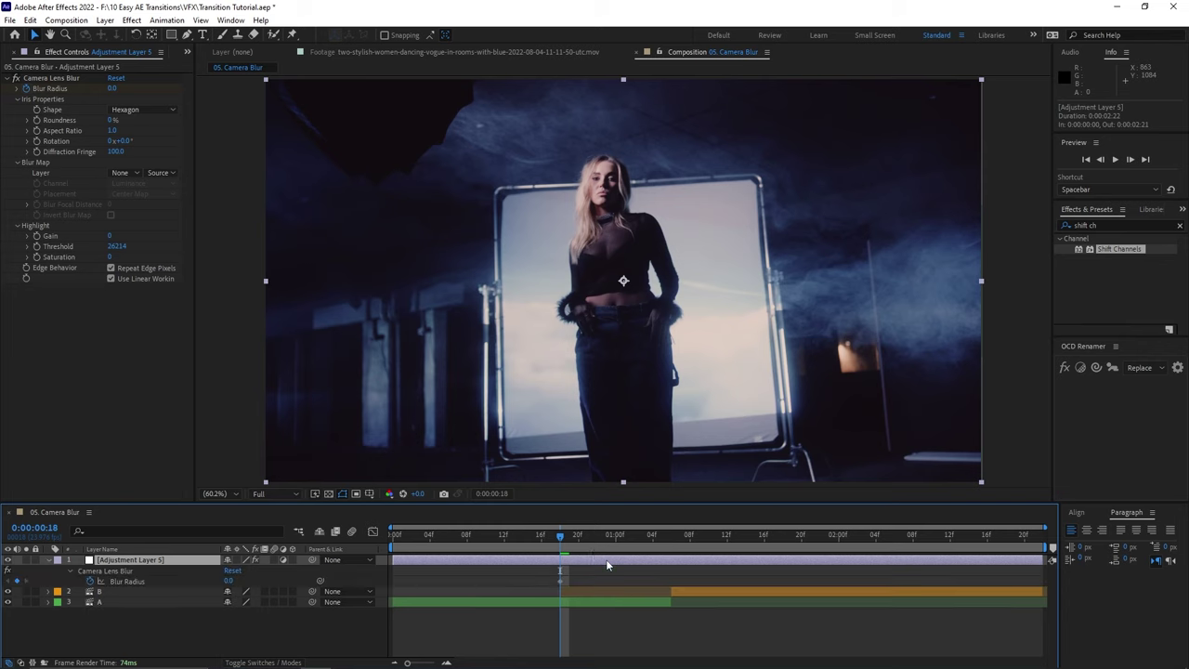
Step: Keyframe the Blur Radius at 4 around 0:00:01:05 and preview the blur transition
left_click(660, 535)
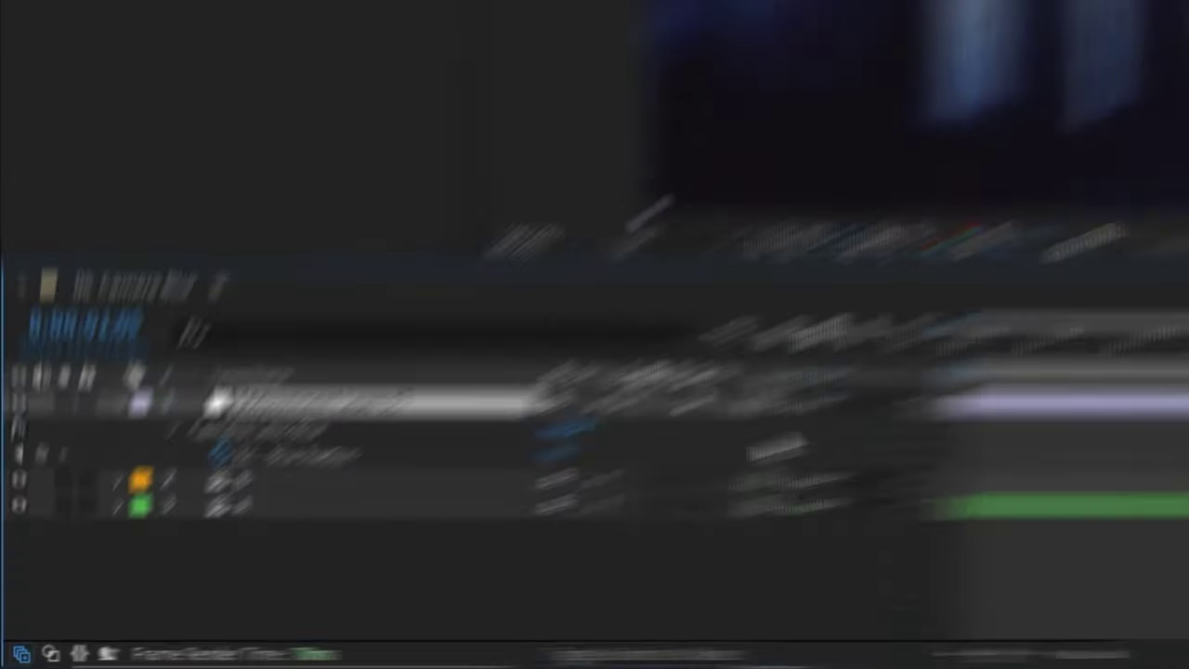
key("Return")
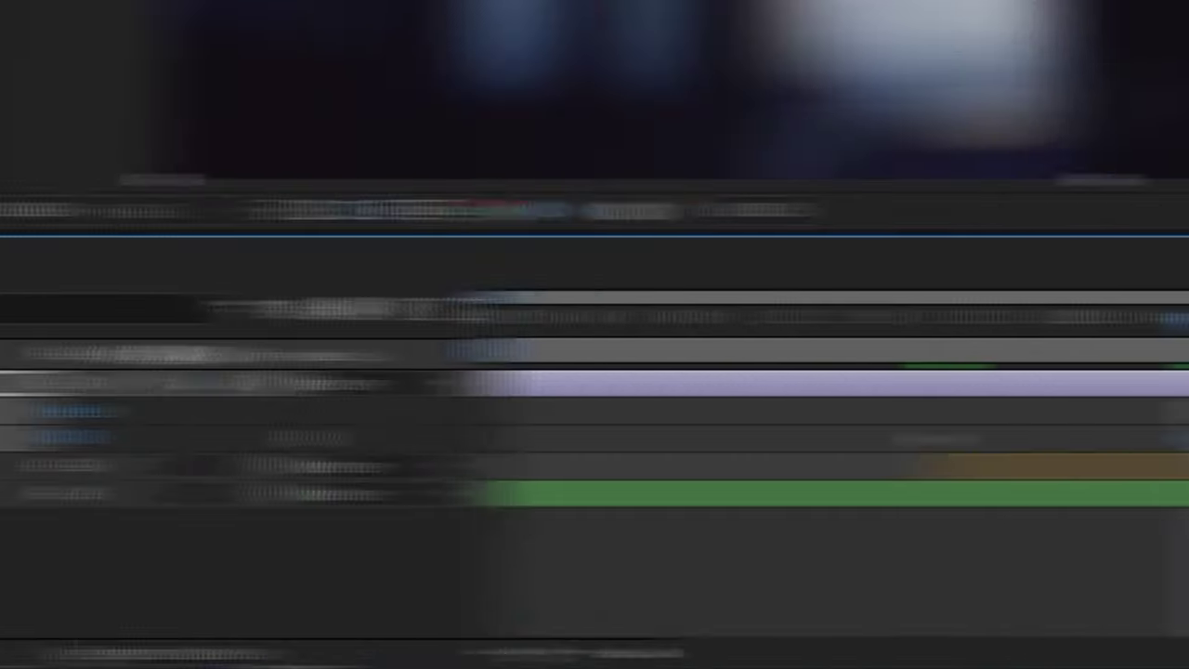
left_click_drag(595, 339, 775, 346)
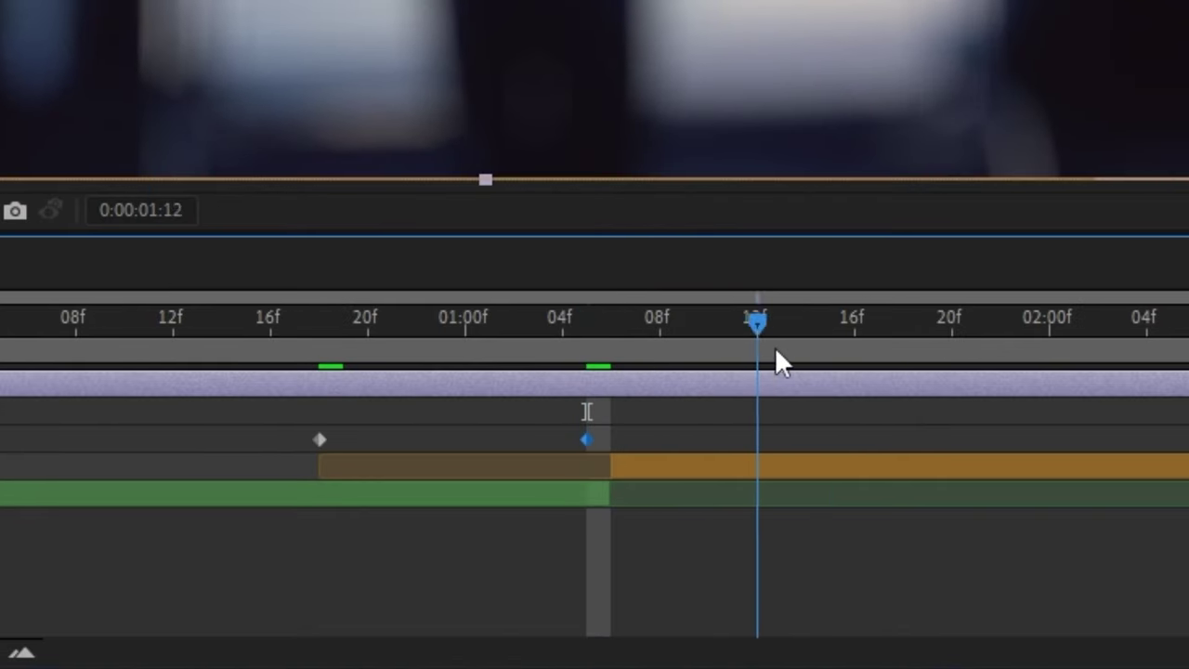
key("Page_Down")
key("Page_Down")
key("Page_Down")
key("Page_Down")
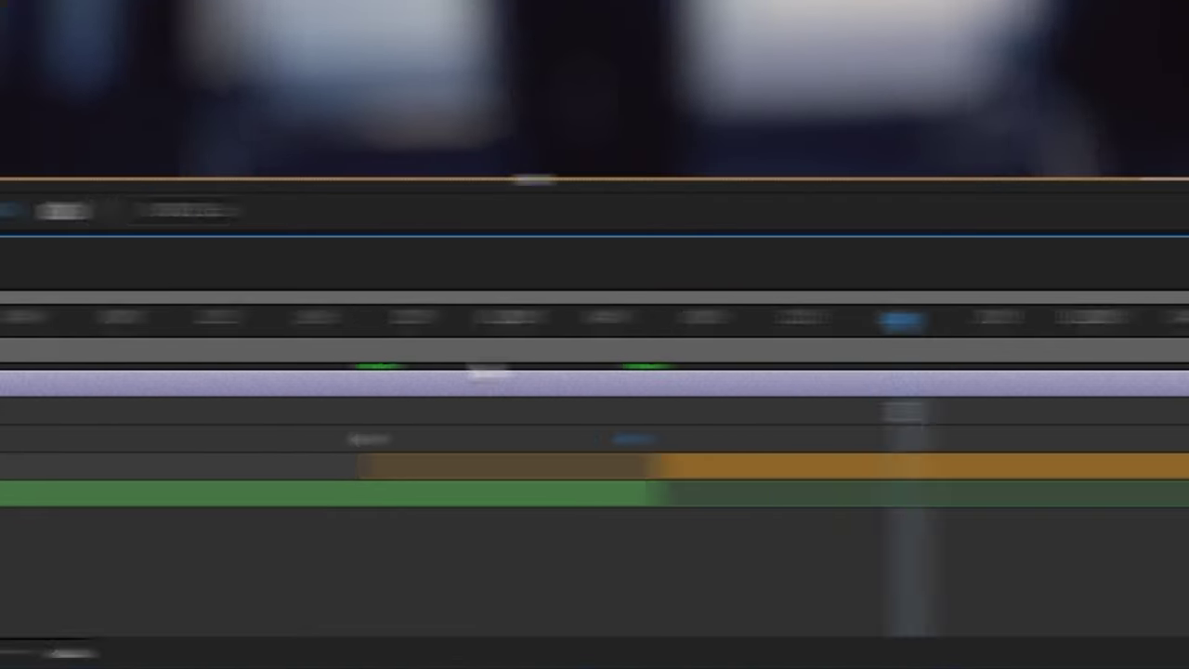
key("space")
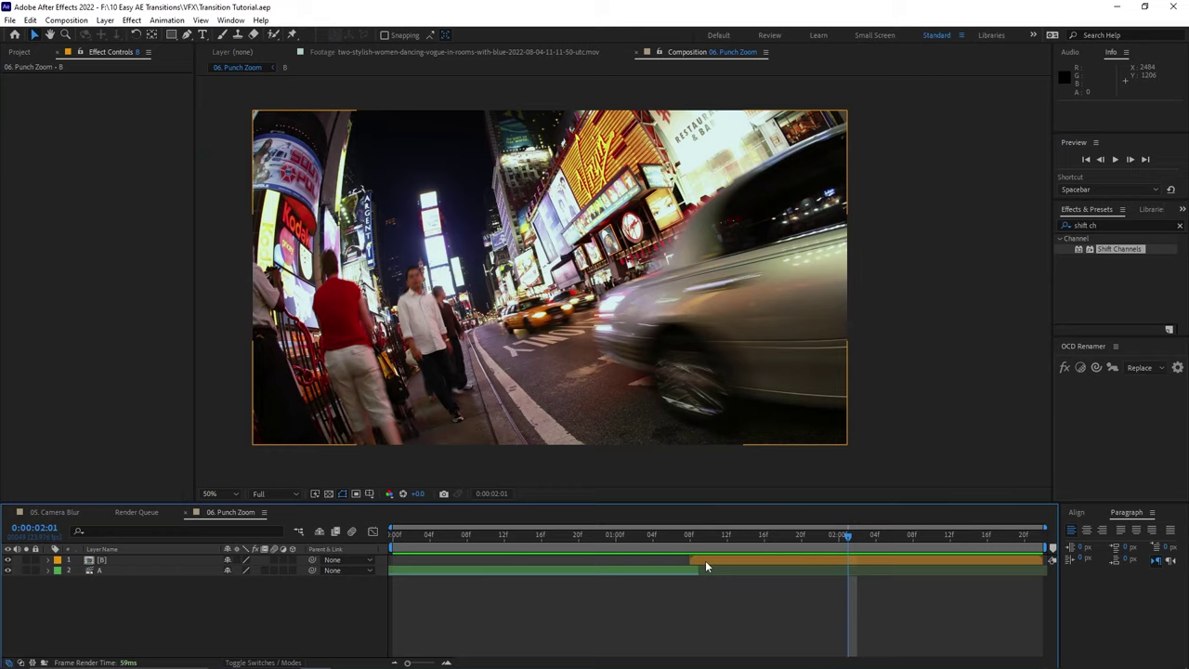
Step: Reveal Scale on layers A and B and keyframe layer A's Scale at 150 near 0:00:01:07
left_click(681, 570, "shift")
key("s")
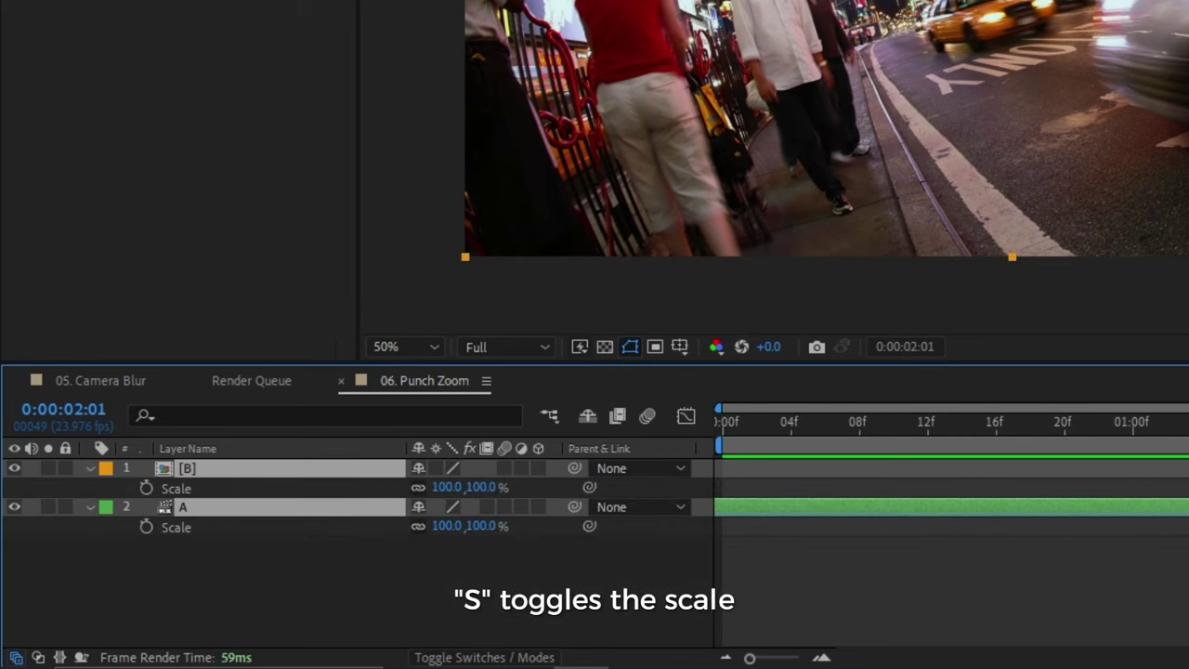
key("ctrl+shift+a")
left_click_drag(1180, 423, 1135, 457)
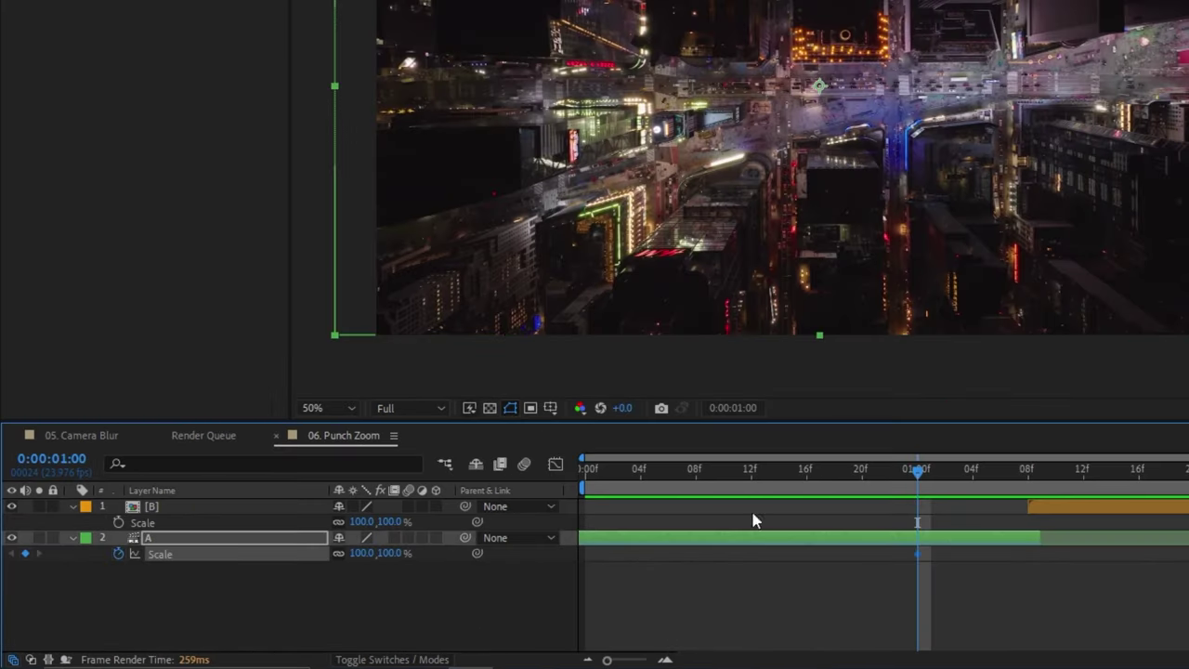
left_click_drag(947, 480, 1019, 480)
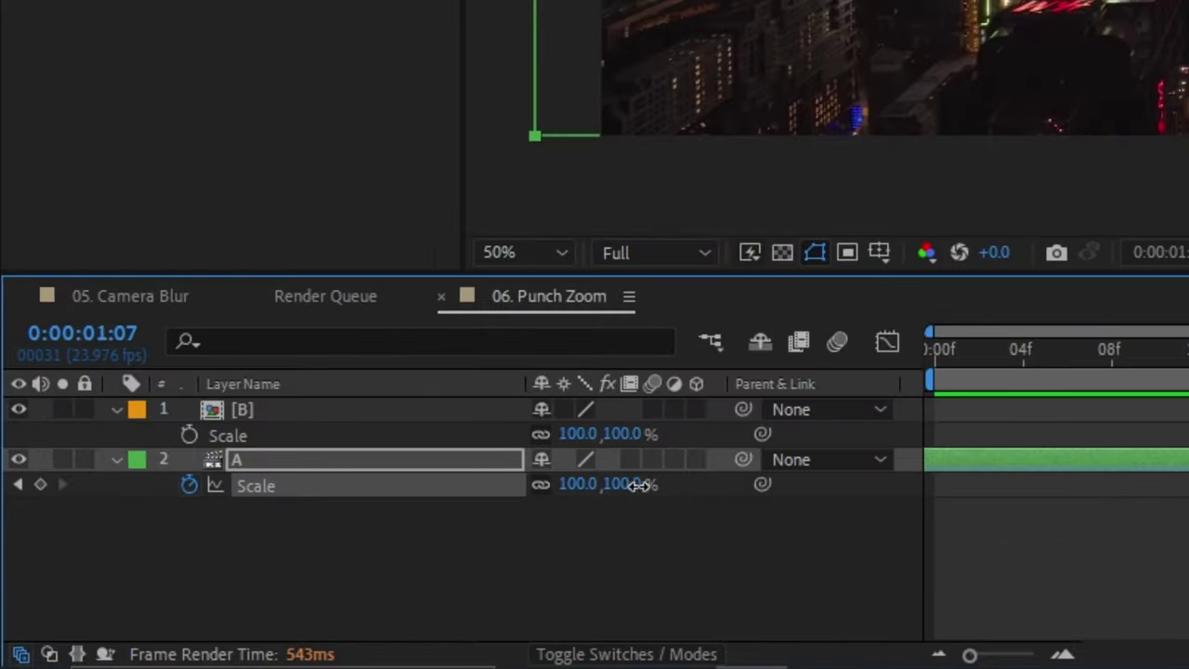
key("Return")
Step: Set layer B's Scale keyframe to 80
left_click(1125, 479)
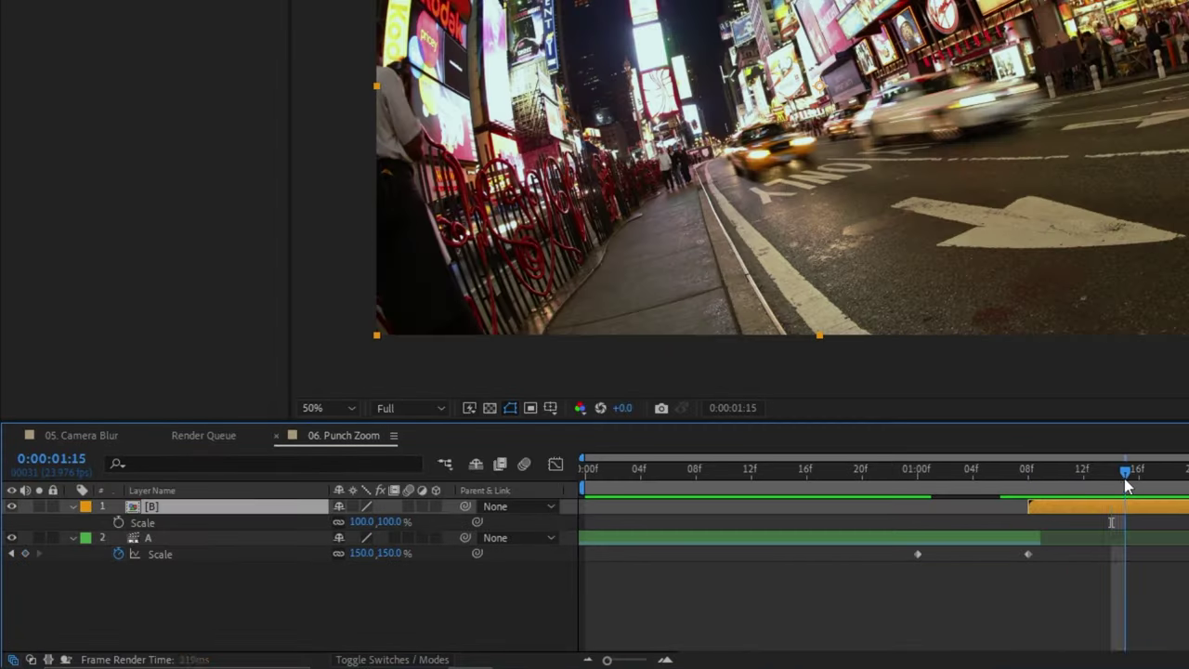
mouse_move(1113, 487)
left_mouse_down()
mouse_move(1037, 488)
mouse_move(1132, 487)
left_mouse_up()
left_click(394, 521)
type("80")
key("Return")
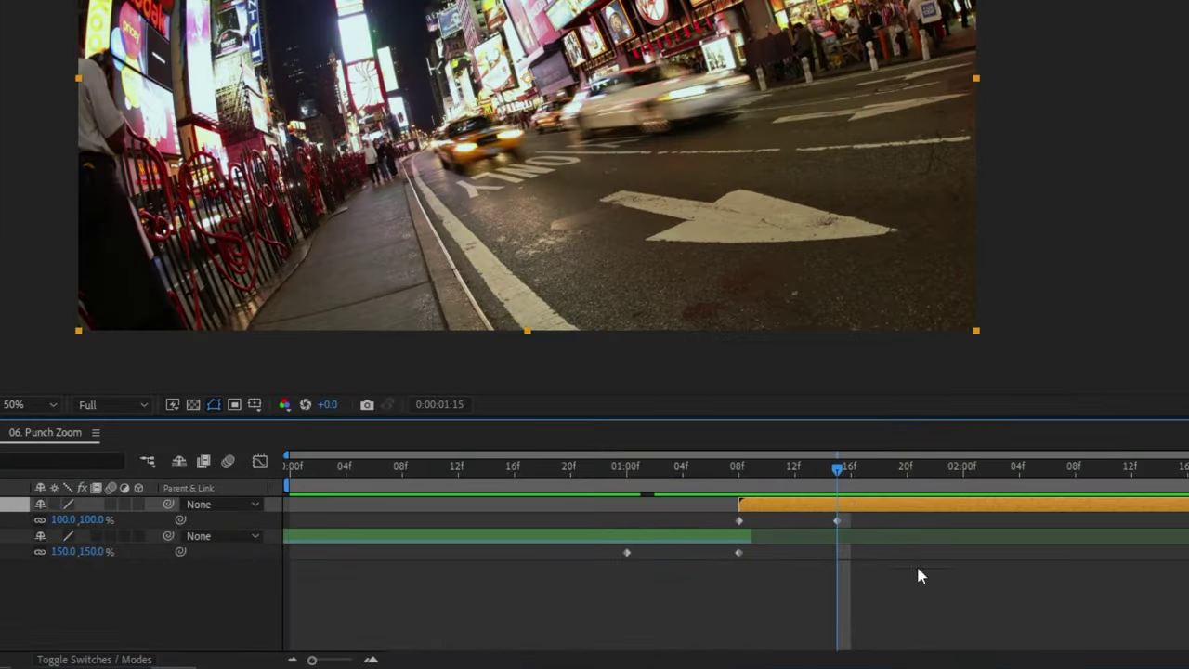
Step: Apply Motion Tile to layer B with output size 130, then select layer A's Scale keyframe at 1:00
key("ctrl+space")
type("motion til")
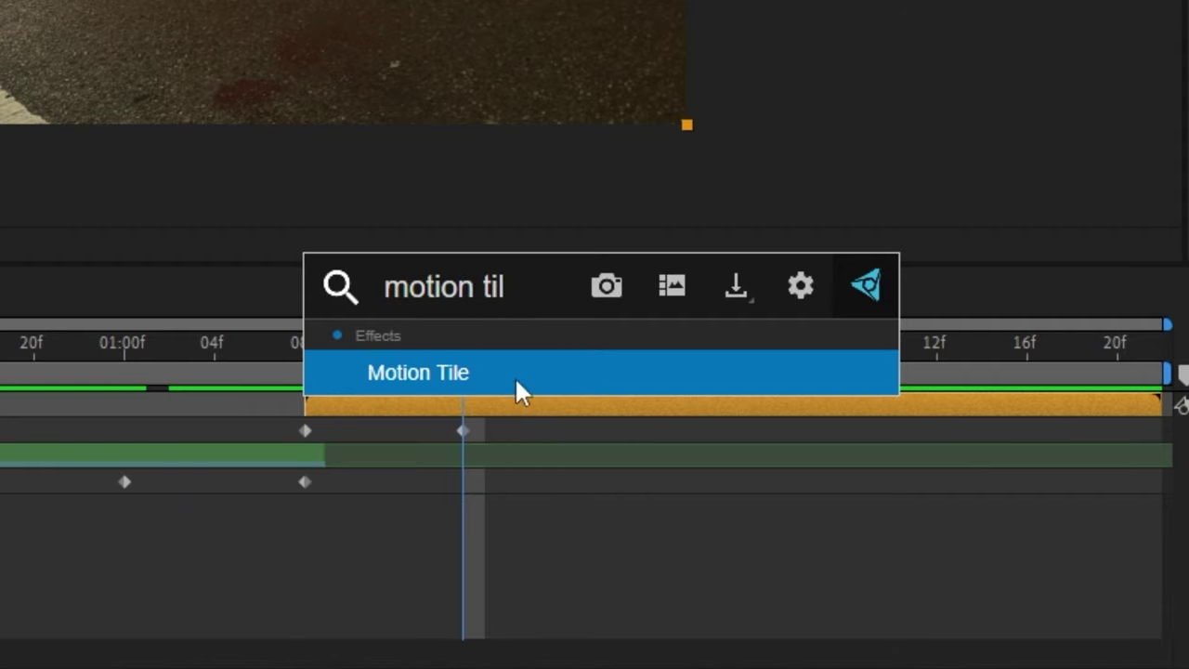
left_click(517, 380)
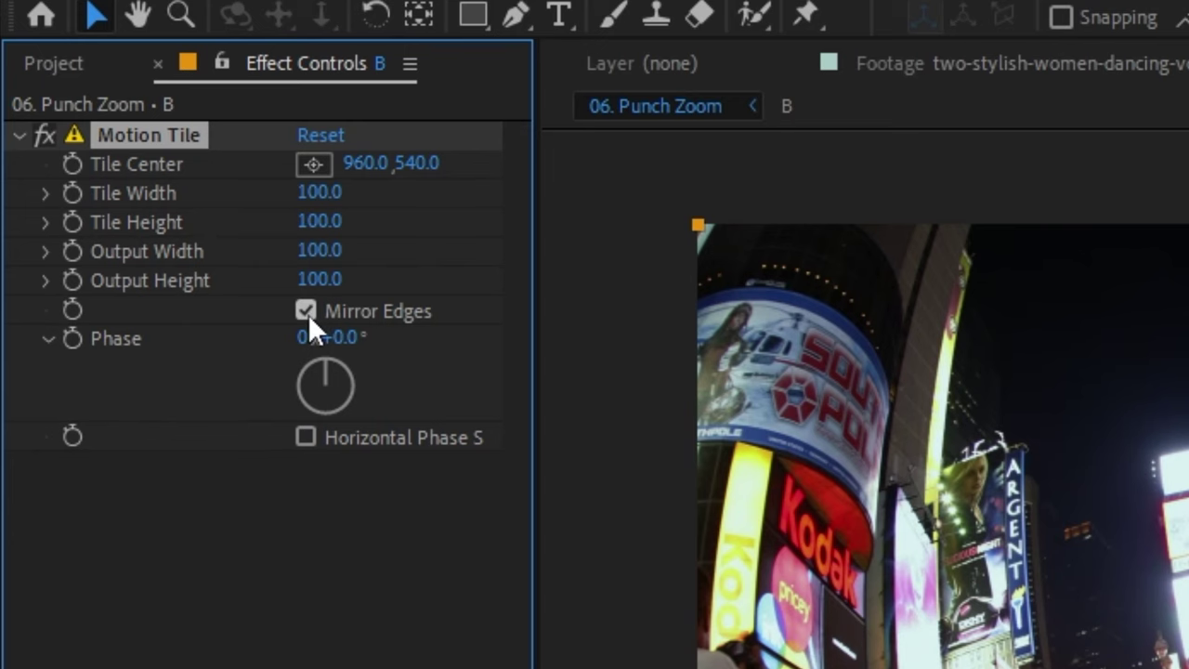
left_click(354, 280)
type("130")
key("Return")
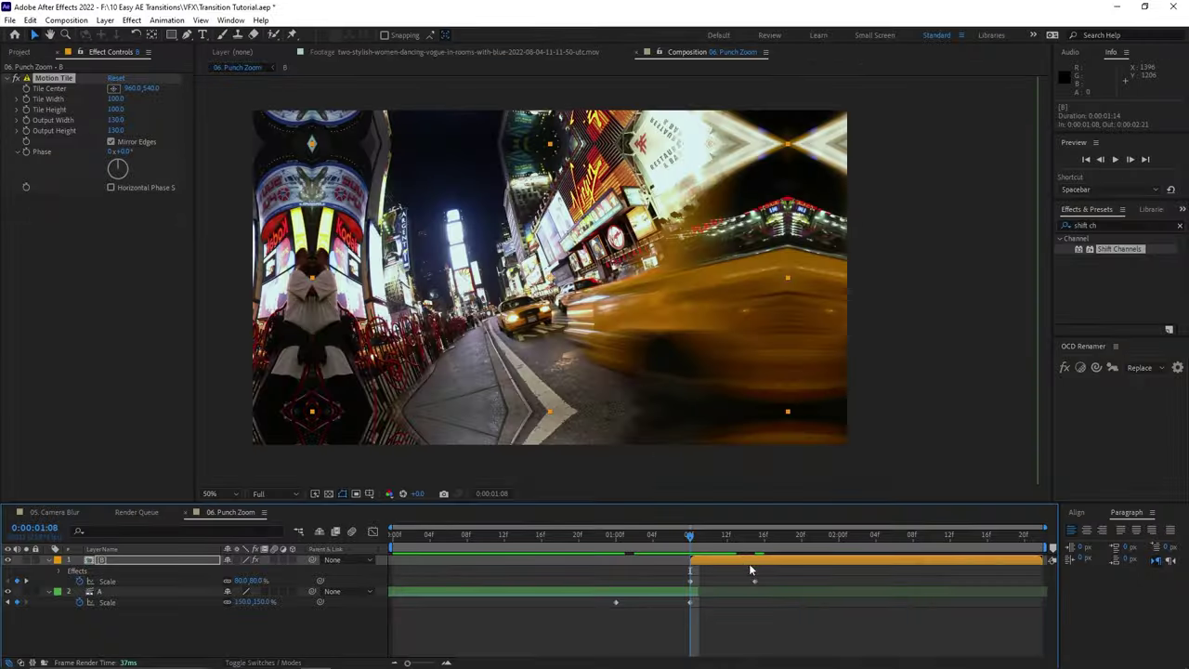
left_click_drag(765, 575, 629, 602)
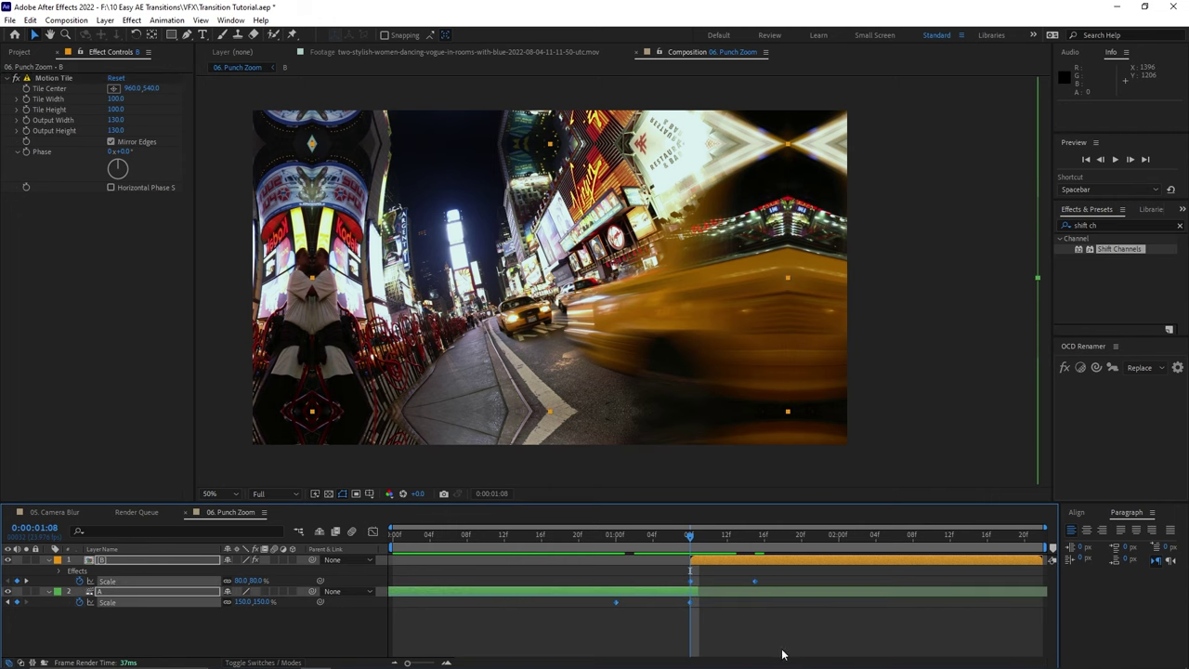
left_click(752, 641)
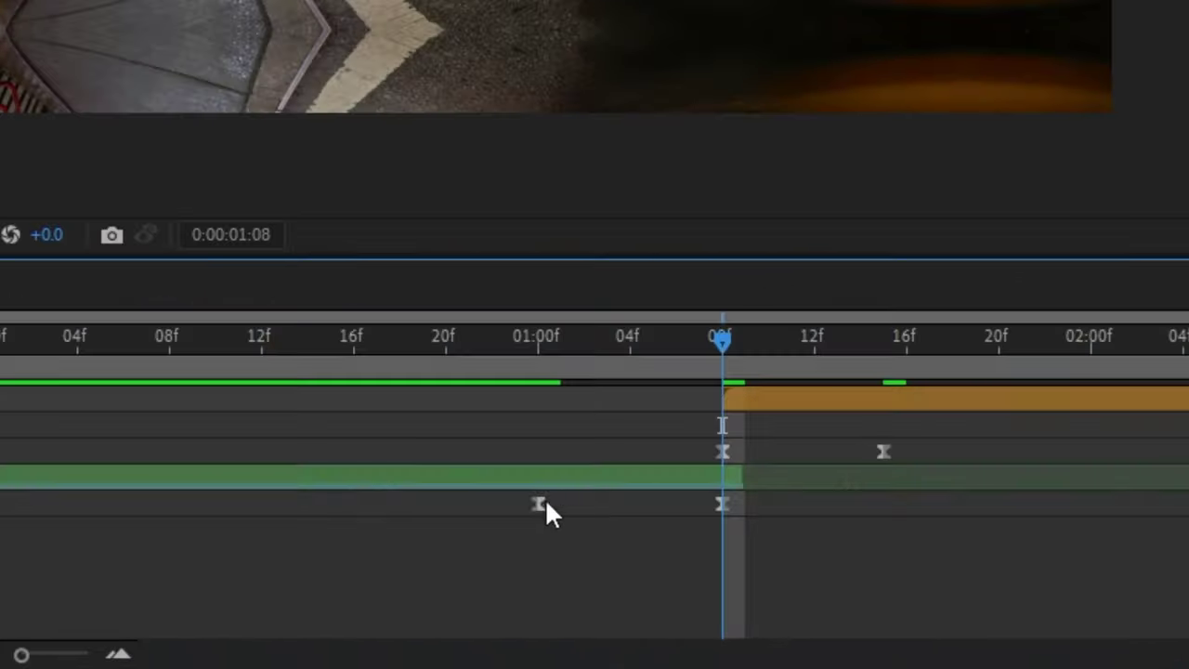
left_click(615, 602)
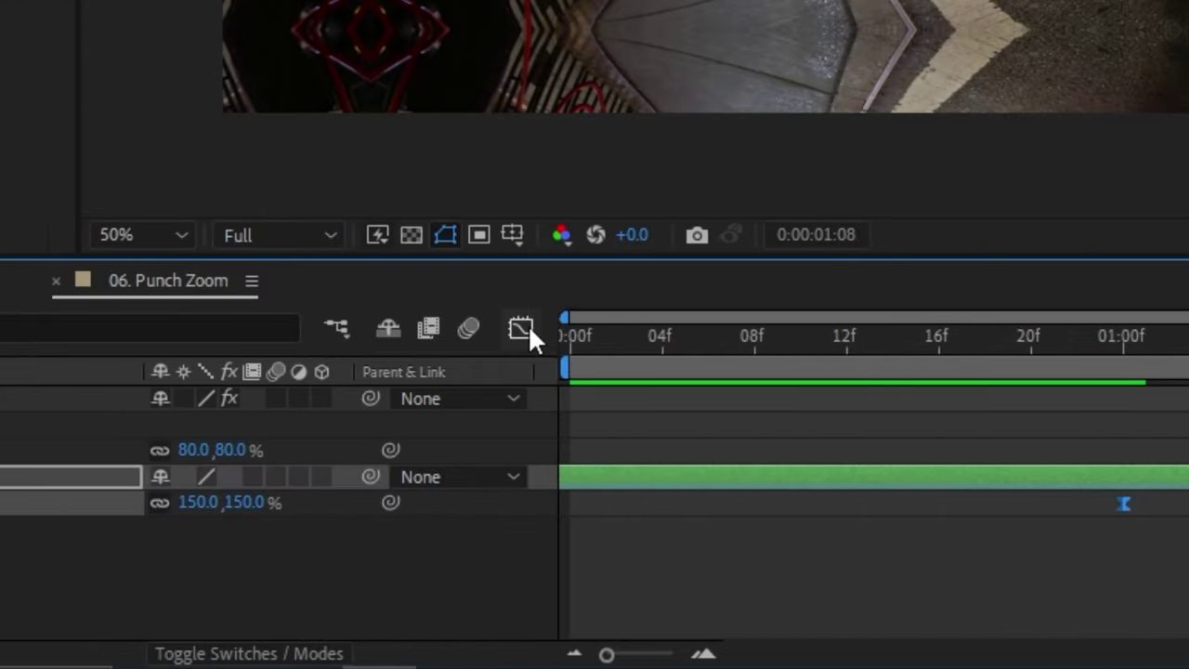
Step: Steepen layer A's Scale speed curve in the Graph Editor so it rushes into the cut
left_click(522, 329)
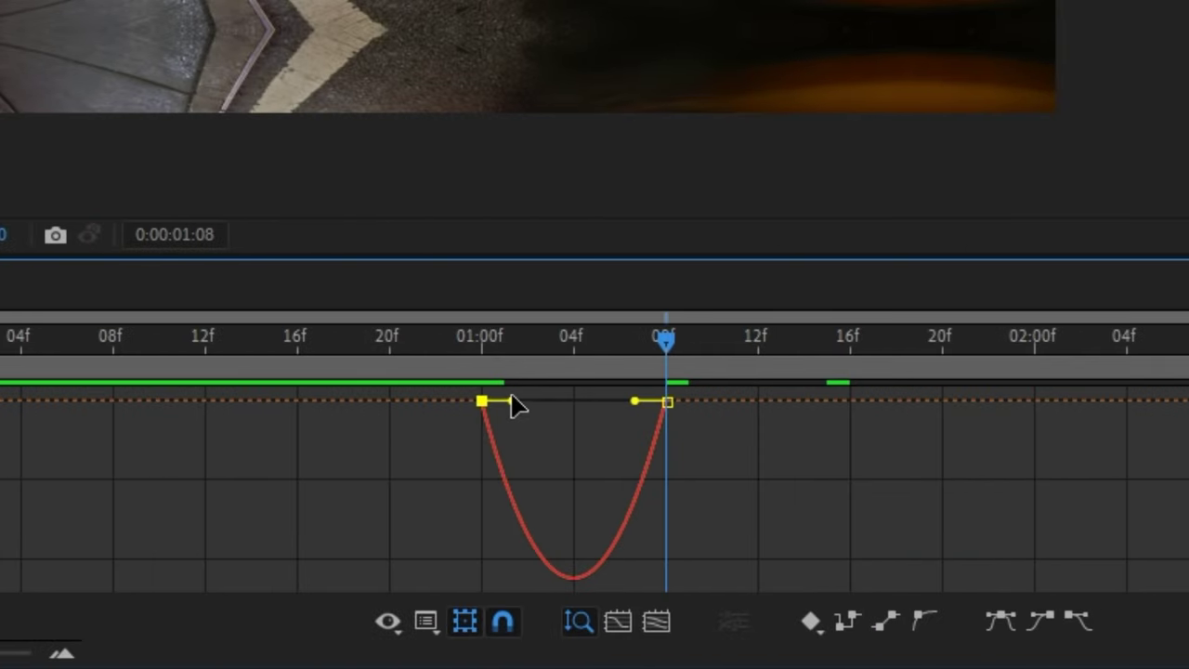
left_click_drag(599, 418, 653, 403)
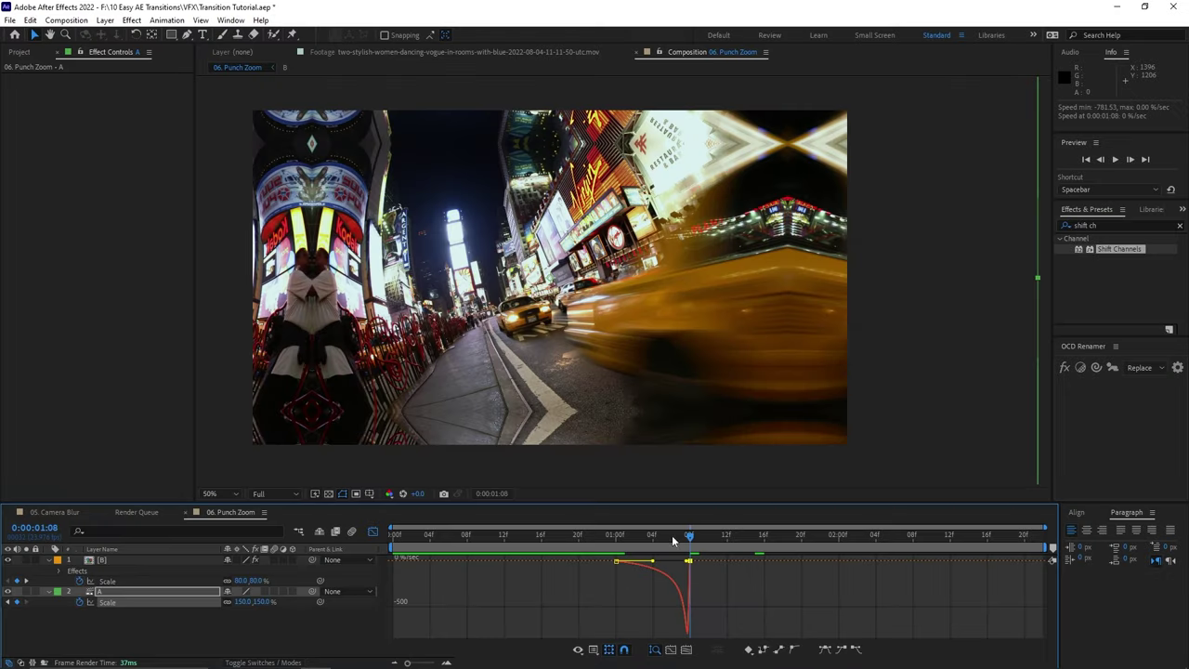
left_click_drag(632, 336, 504, 342)
left_click_drag(624, 537, 688, 537)
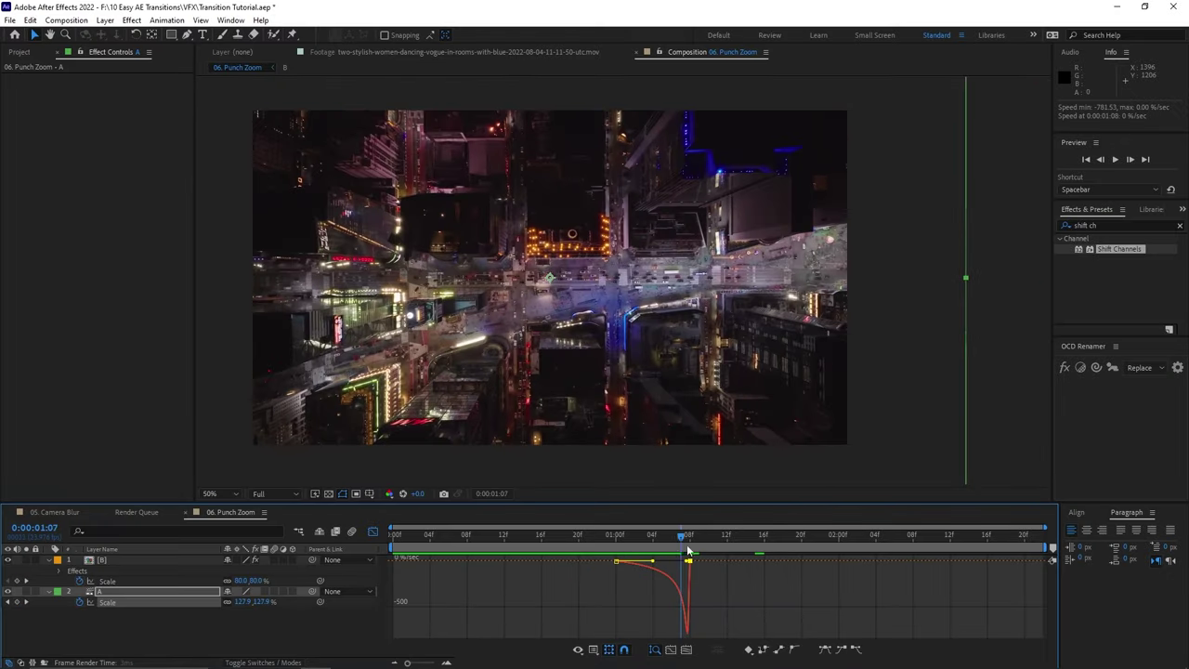
left_click(623, 648)
Step: Make layer B's Scale zoom start fast and ease out, and enable motion blur on both layers
left_click(691, 582)
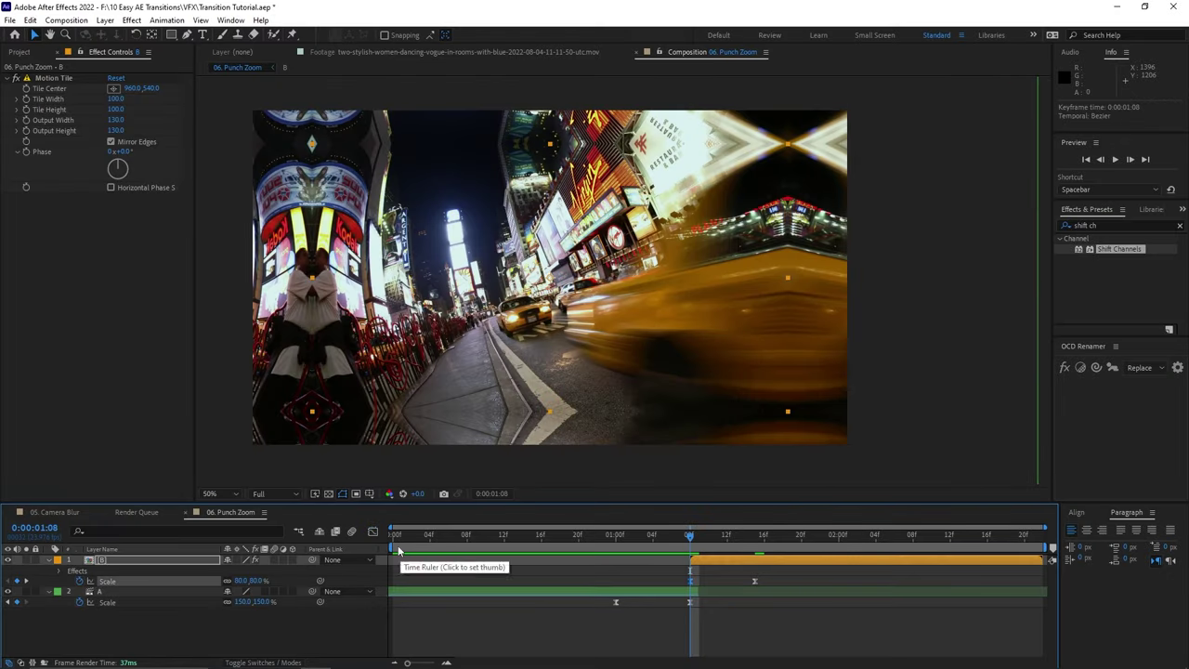
left_click(376, 534)
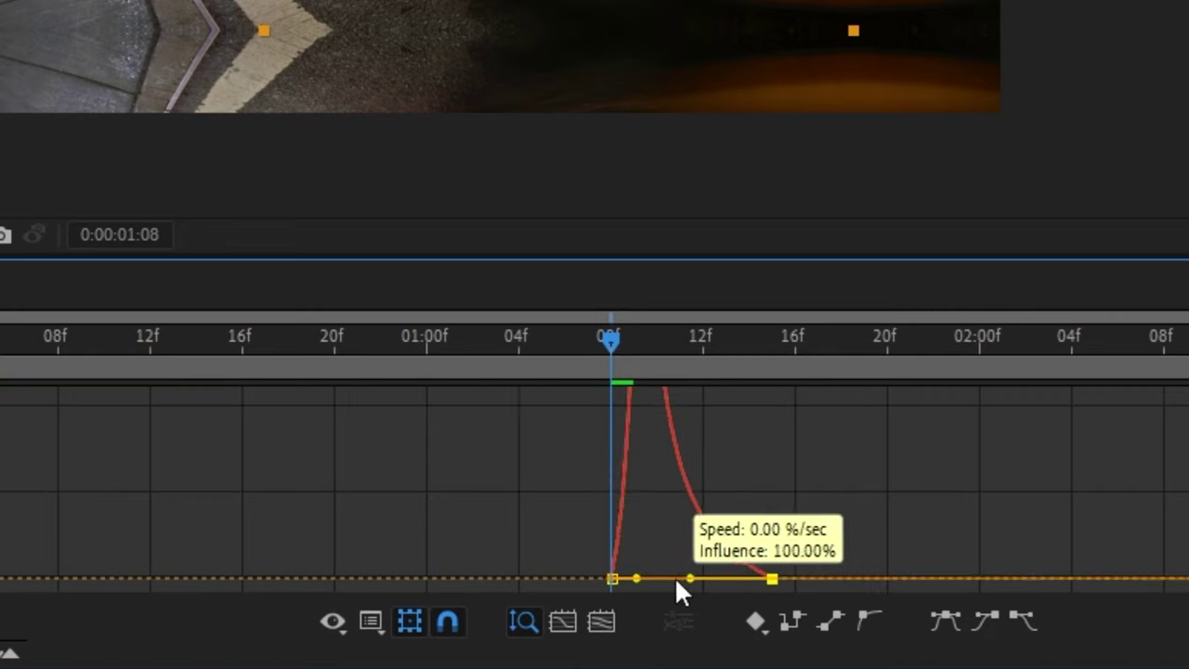
left_click_drag(676, 587, 626, 582)
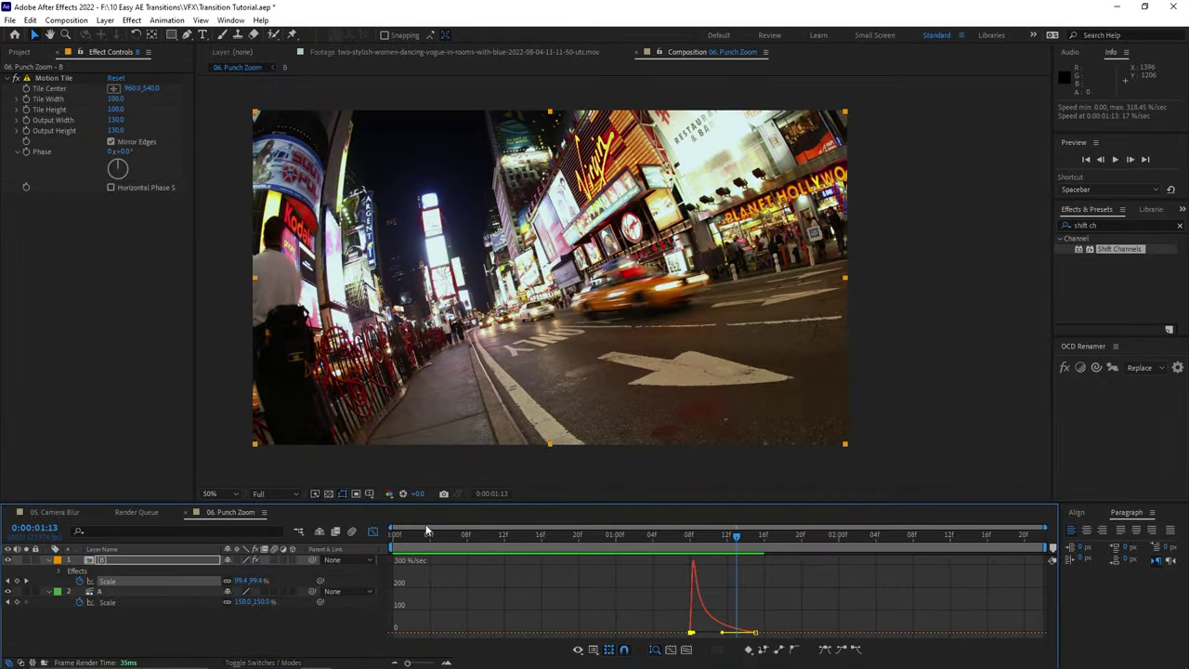
left_click(372, 532)
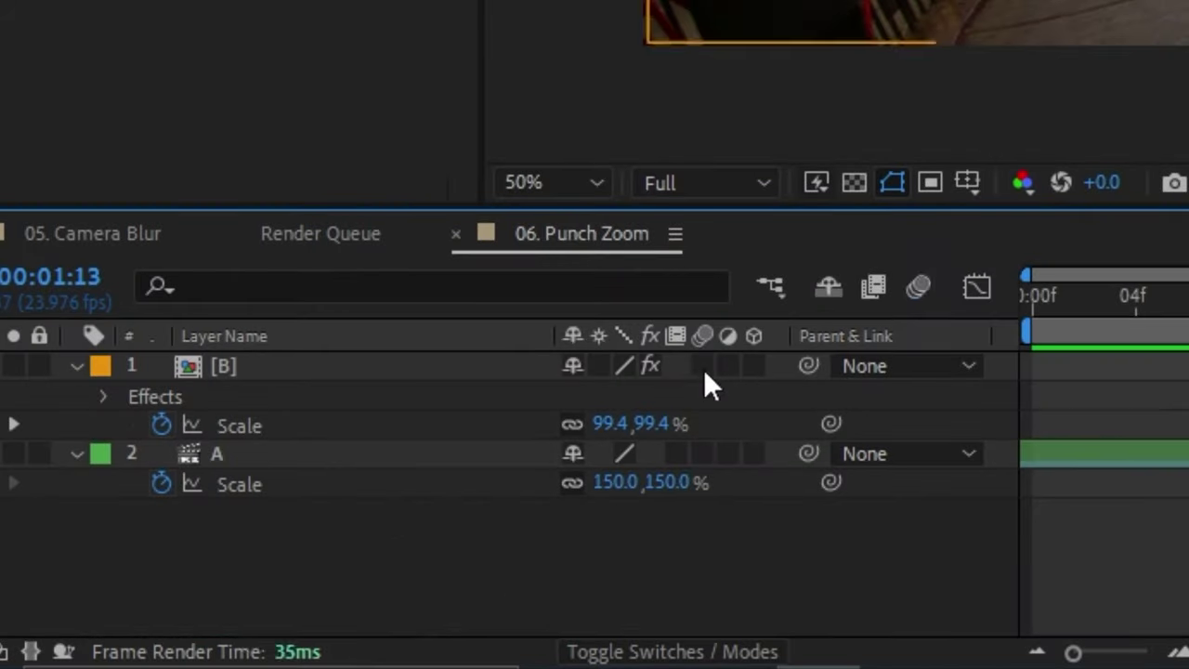
left_click(274, 560)
left_click(274, 591)
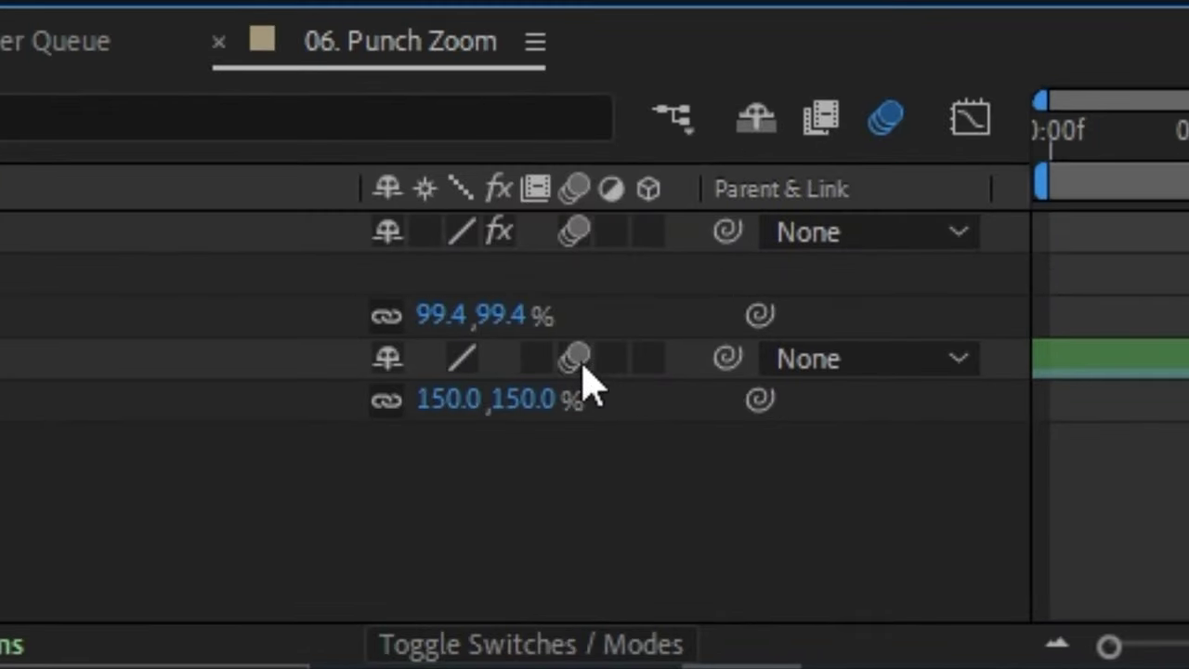
left_click(617, 644)
left_click(618, 644)
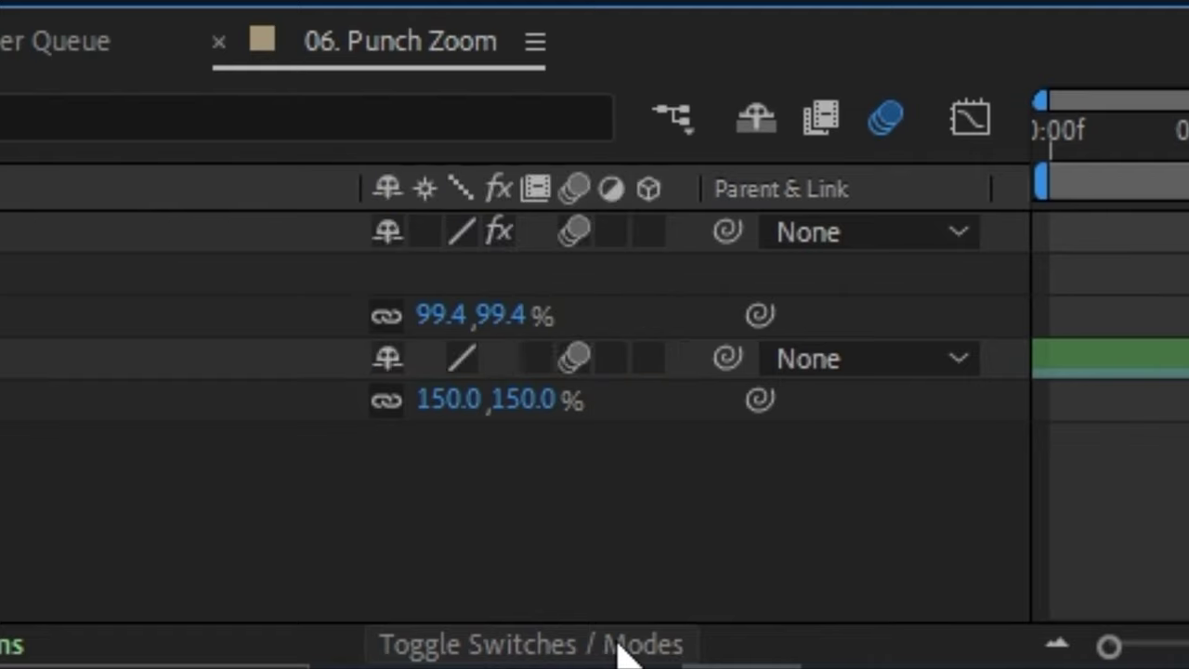
left_click(617, 644)
left_click(617, 643)
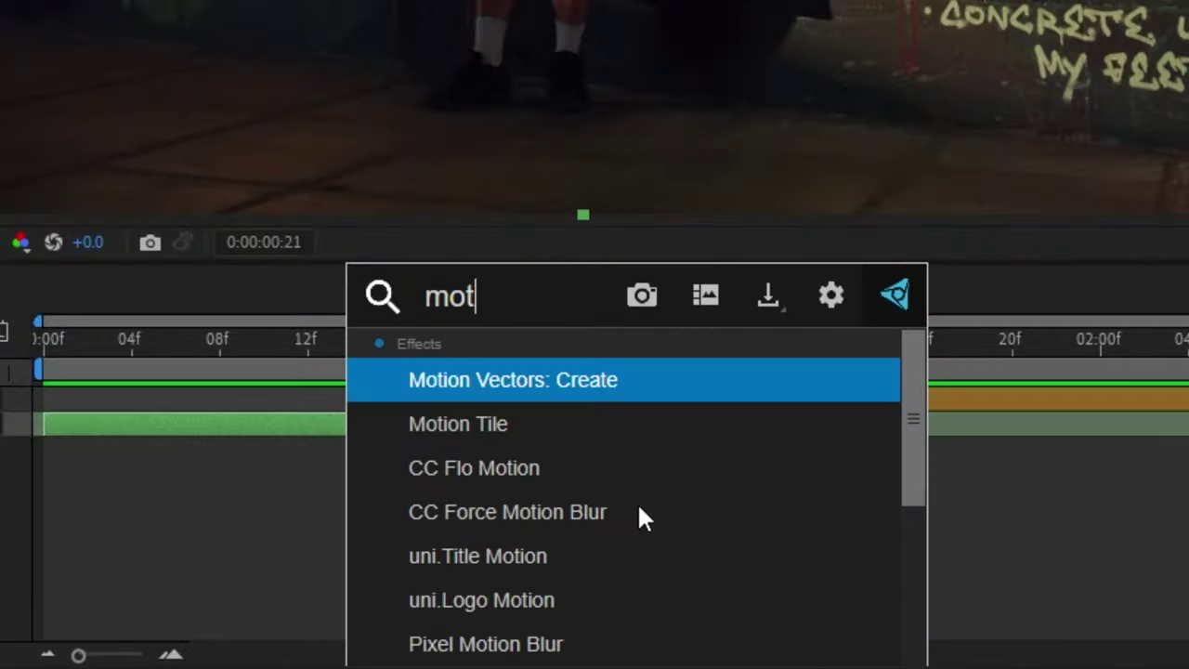
Step: Apply Motion Tile to layer A with Mirror Edges on and output width 200, and copy it
type("ion tile")
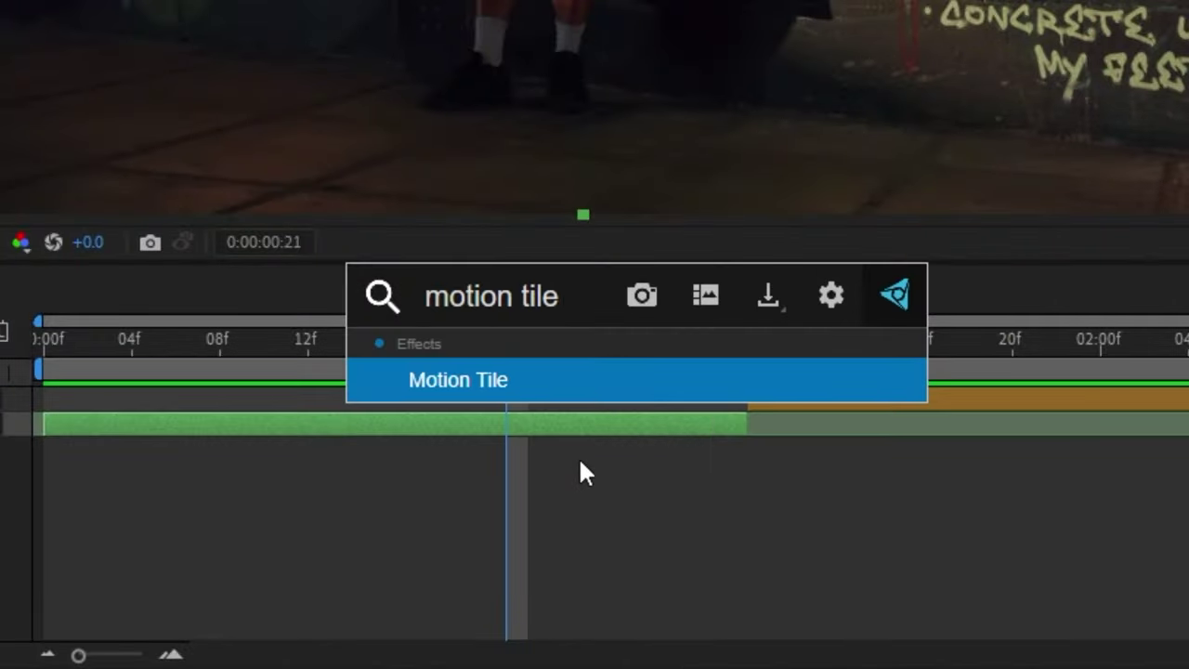
left_click(589, 376)
left_click(282, 300)
left_click(295, 243)
type("200")
key("Return")
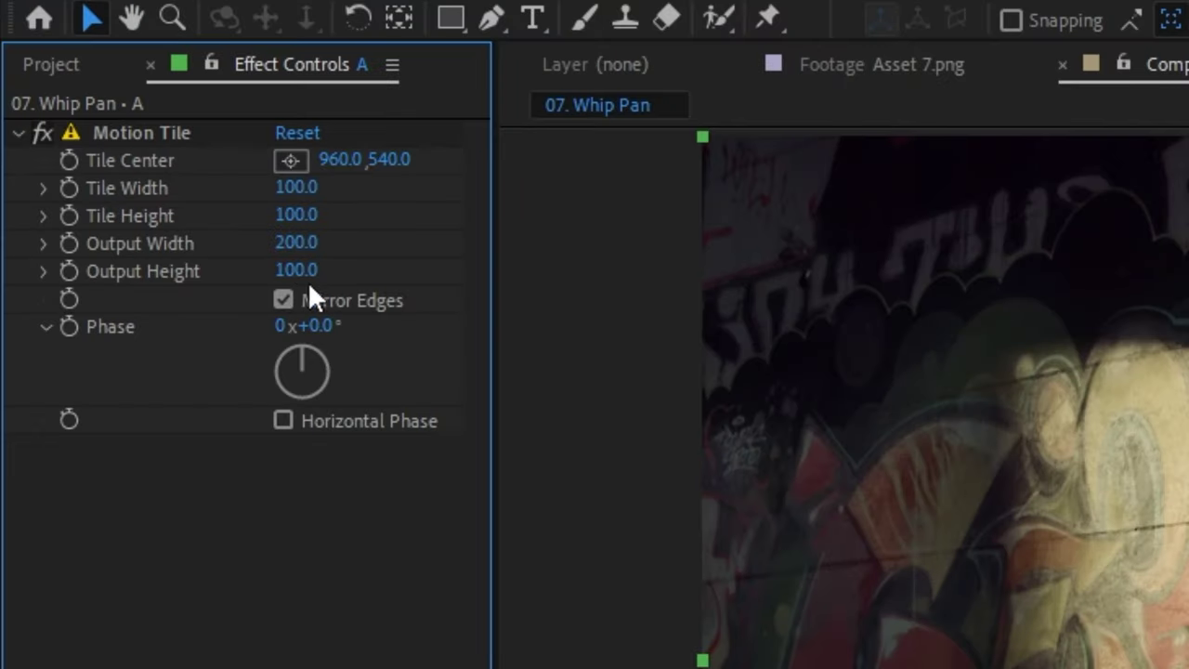
left_click(130, 131)
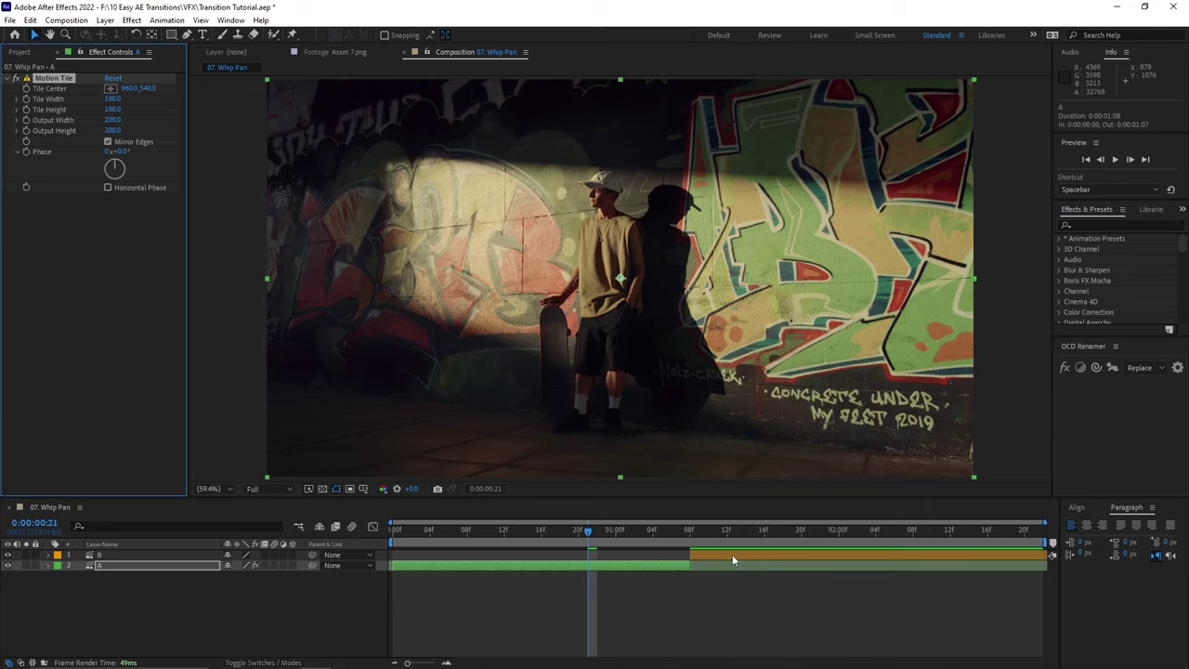
Step: Select layer B, reveal Position on both layers, and move the current time to 0:00:01:00
left_click(732, 554)
left_click(708, 543)
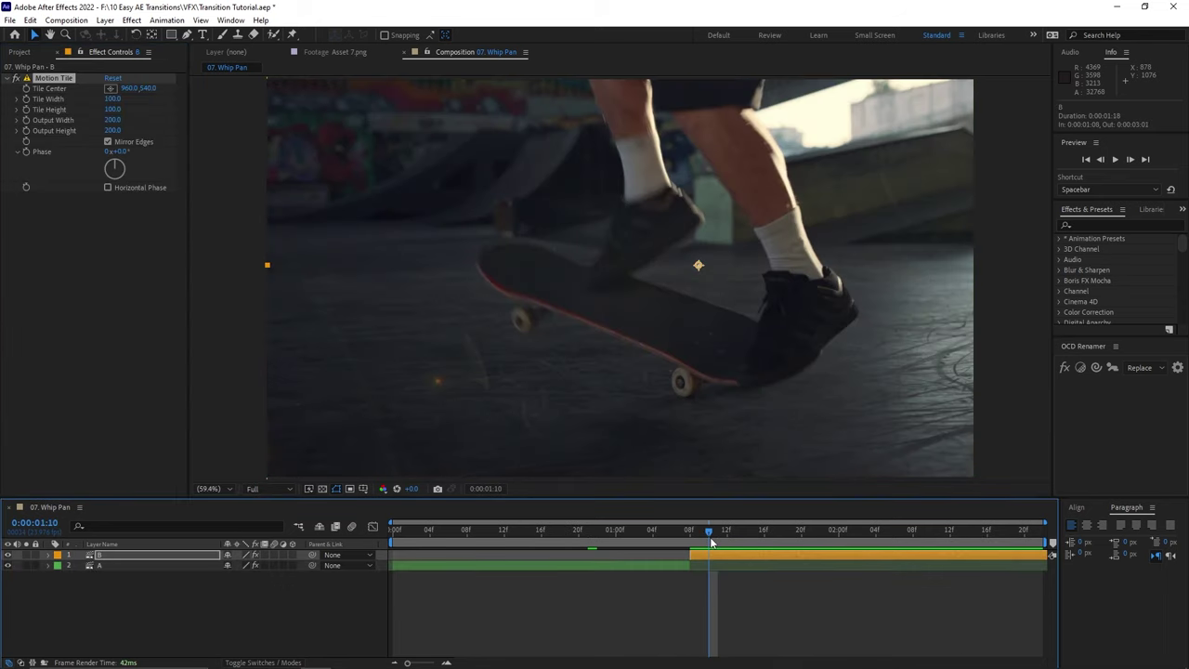
left_click(670, 562, "shift")
key("p")
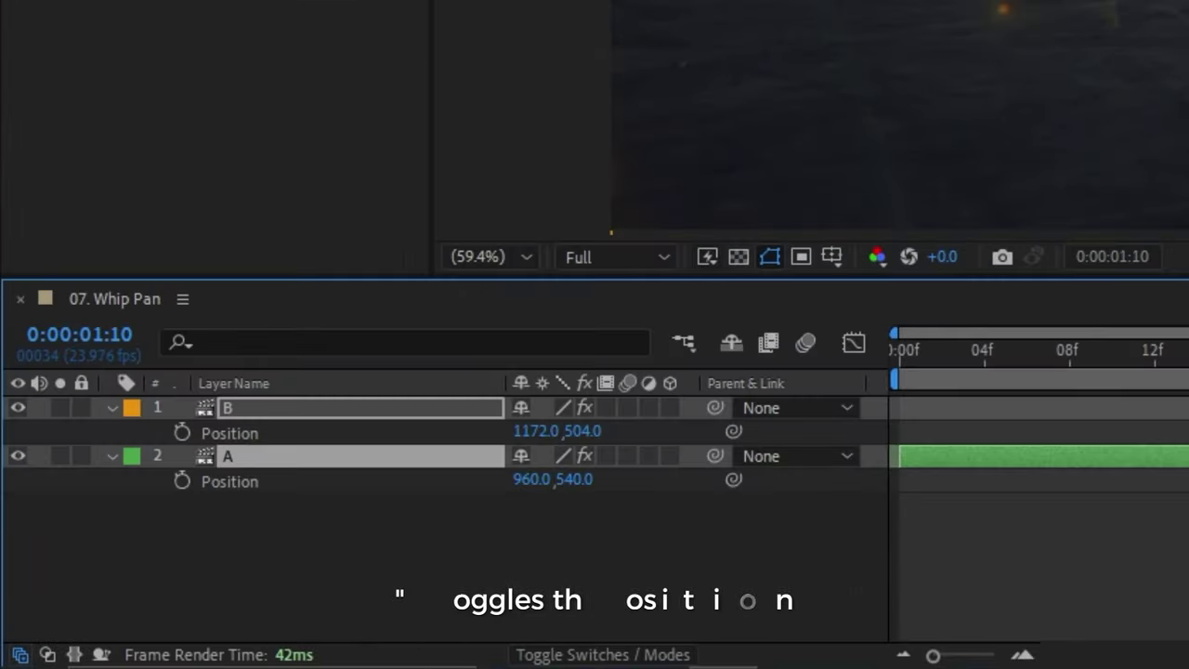
key("F2")
key("Page_Up")
key("Page_Up")
key("Page_Up")
key("Page_Up")
key("Page_Up")
key("Page_Up")
key("Page_Up")
key("Page_Up")
key("Page_Up")
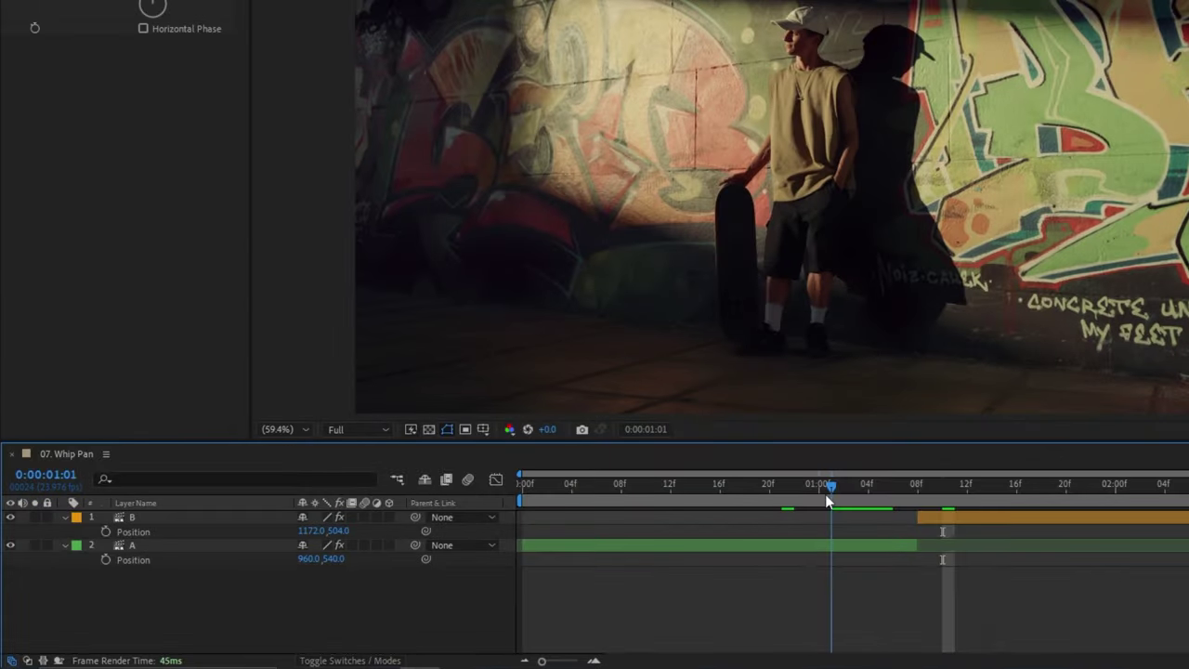
key("Page_Up")
Step: Keyframe layer A's Position at 1:00 and slide it left to X 186 by 1:07
left_click(105, 560)
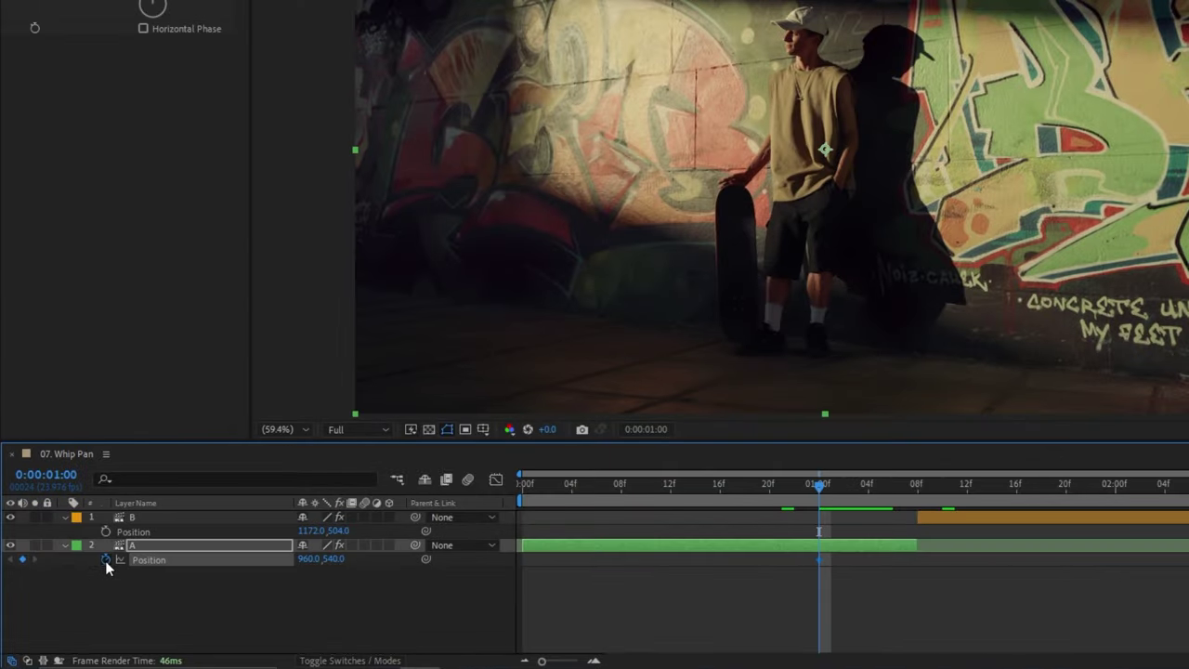
left_click_drag(819, 484, 908, 511)
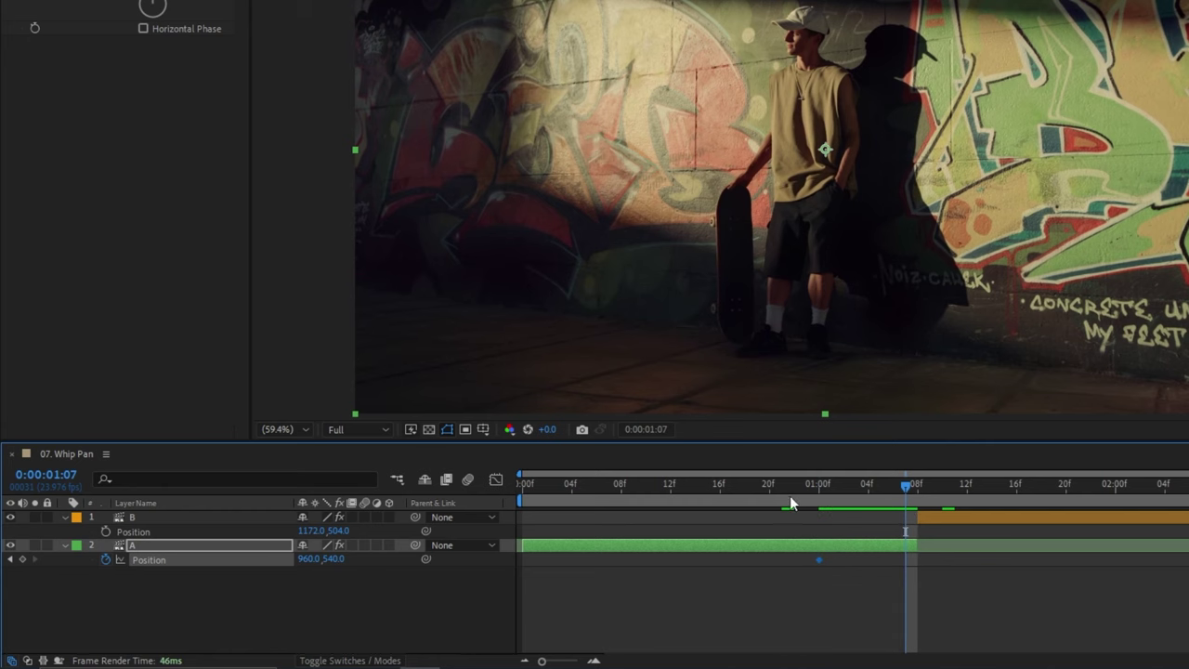
left_click_drag(302, 559, 63, 572)
left_click_drag(288, 570, 3, 569)
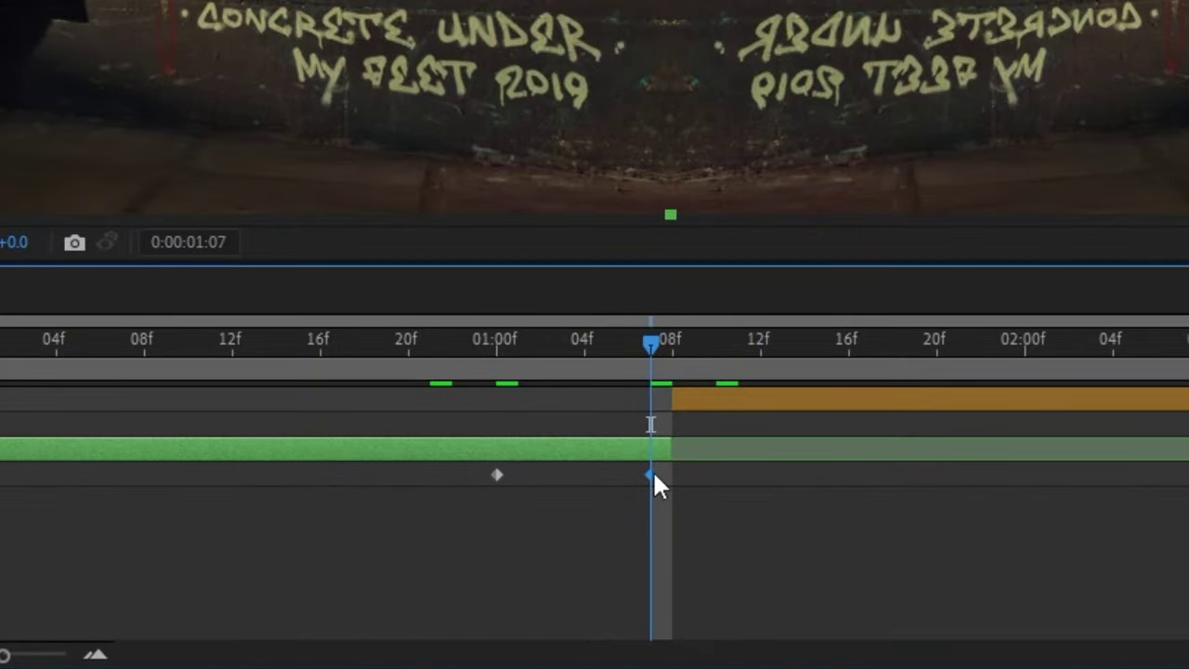
Step: Keyframe layer B's Position from 0:00:01:08 so it slides in sideways after the cut
mouse_move(914, 557)
left_click_drag(676, 384, 881, 385)
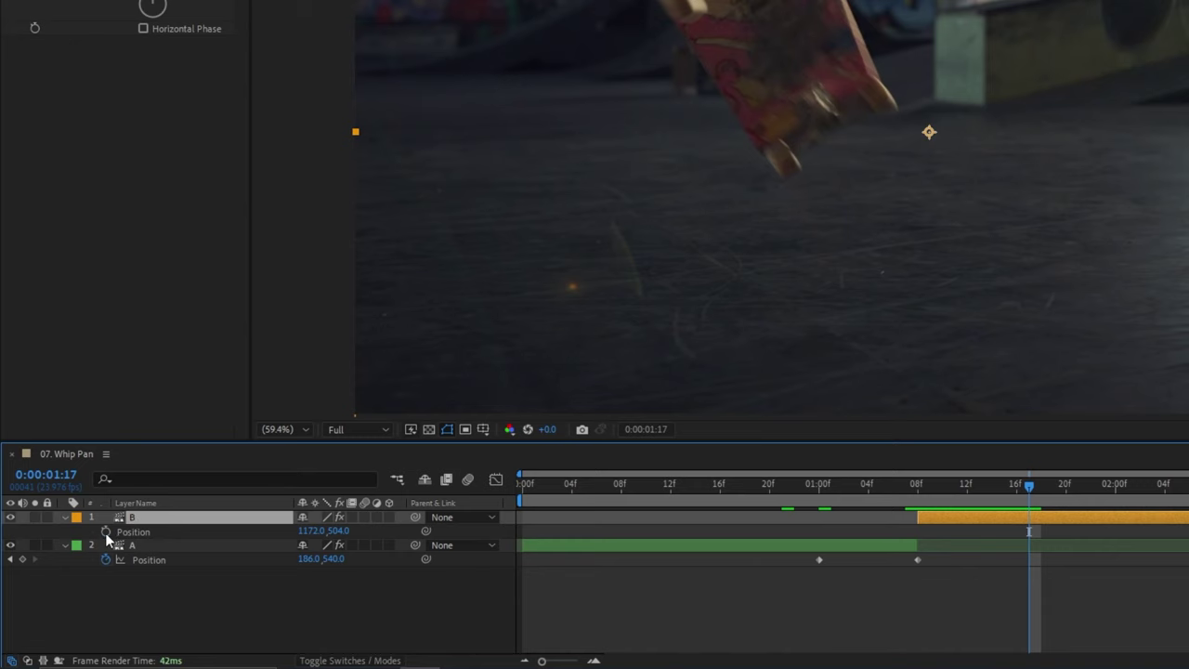
left_click_drag(993, 500, 923, 505)
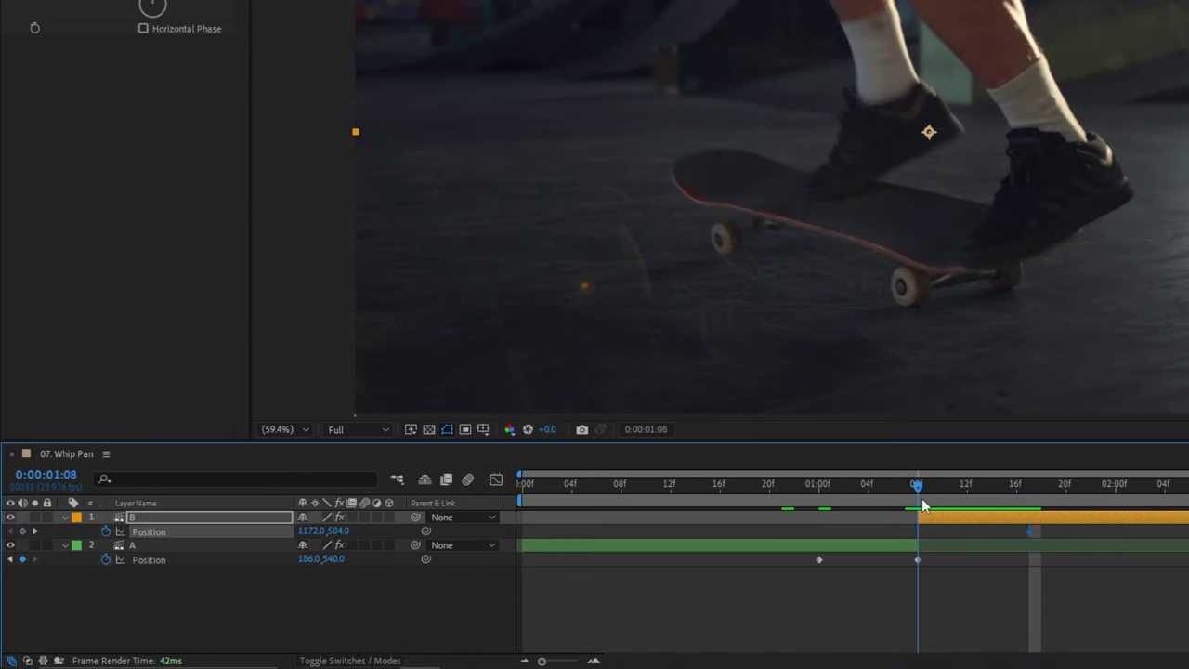
left_click_drag(350, 525, 399, 526)
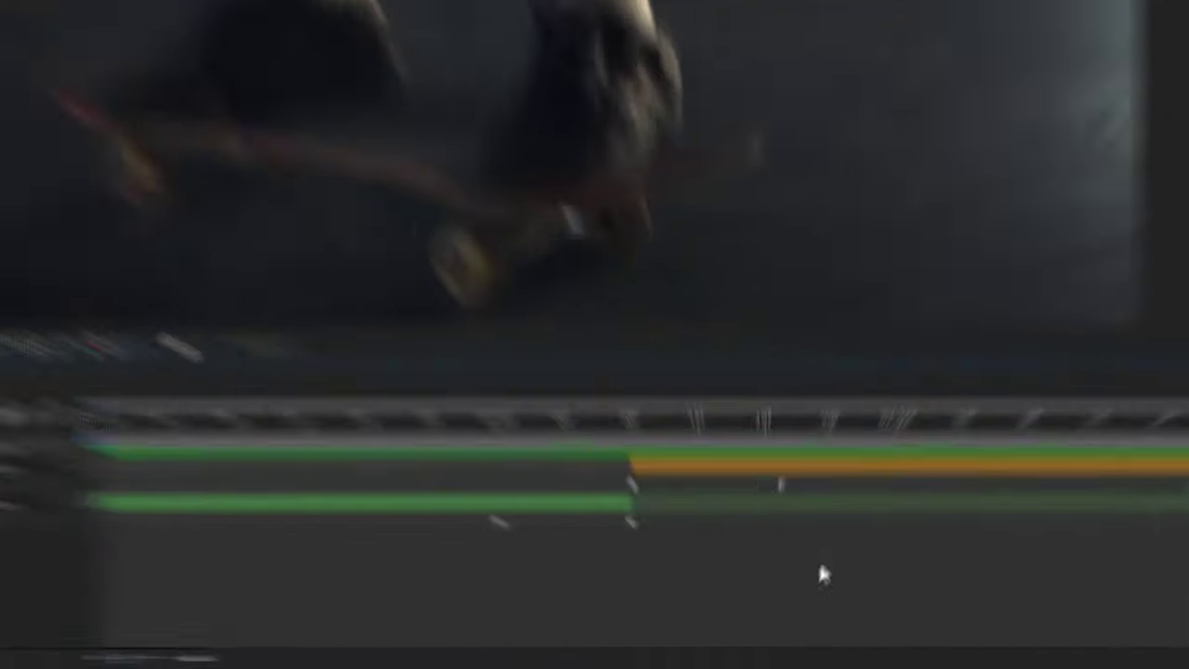
left_click_drag(794, 608, 616, 570)
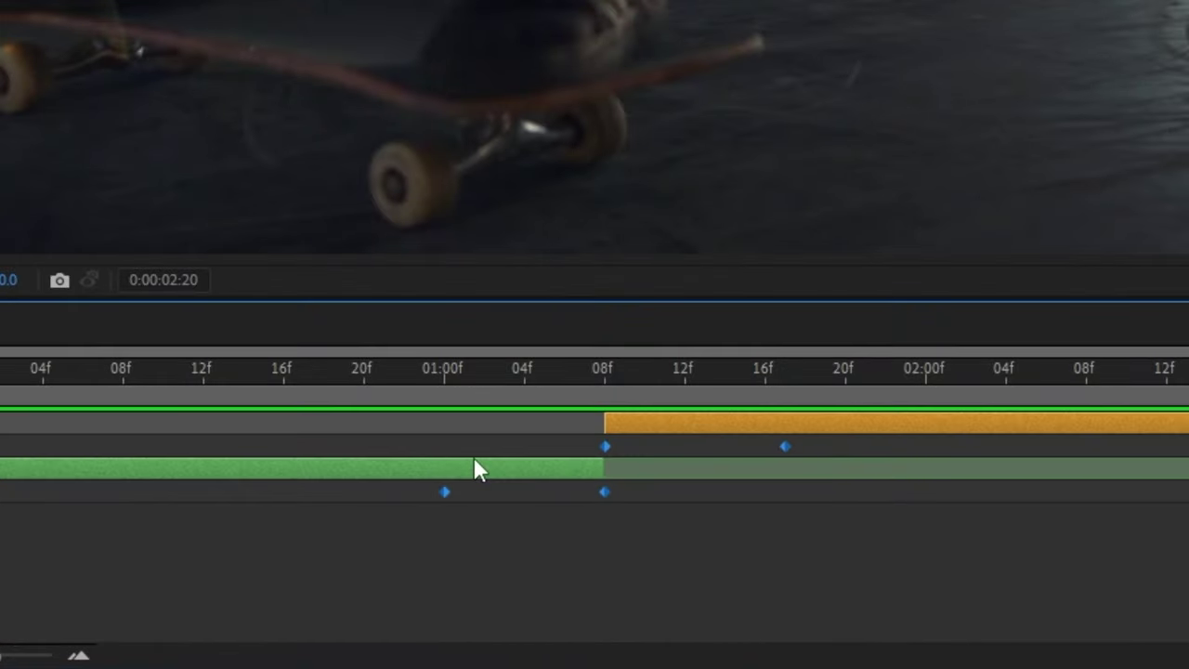
left_click(584, 549)
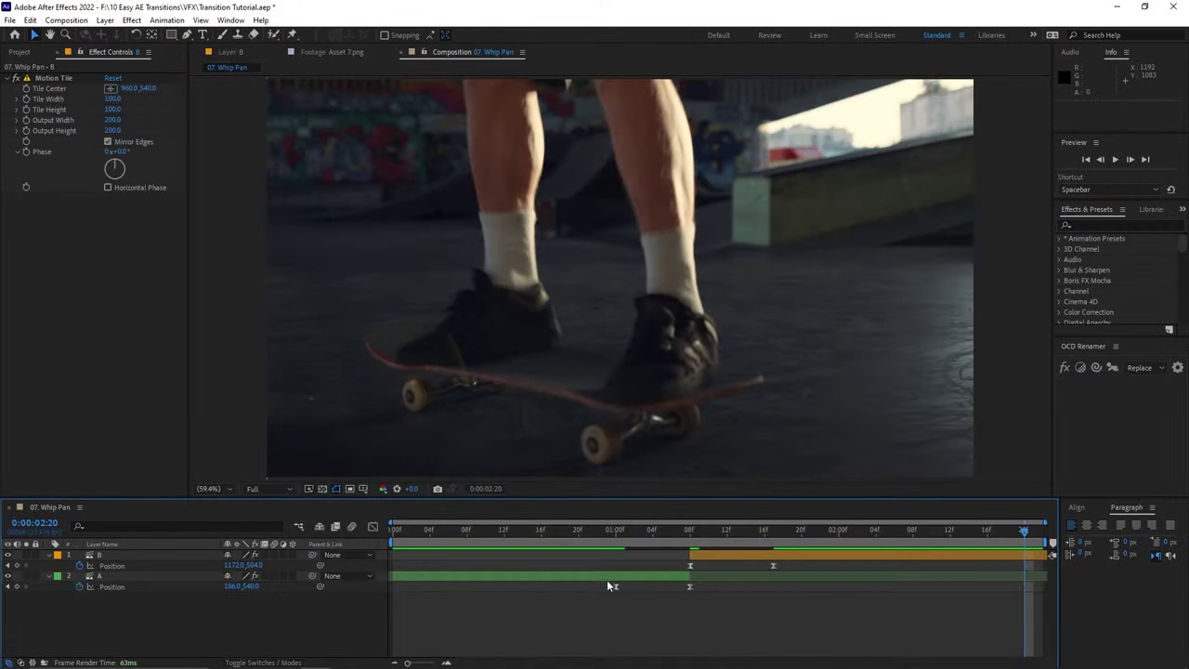
Step: Sharpen layer A's Position speed curve in the Graph Editor
left_click(611, 582)
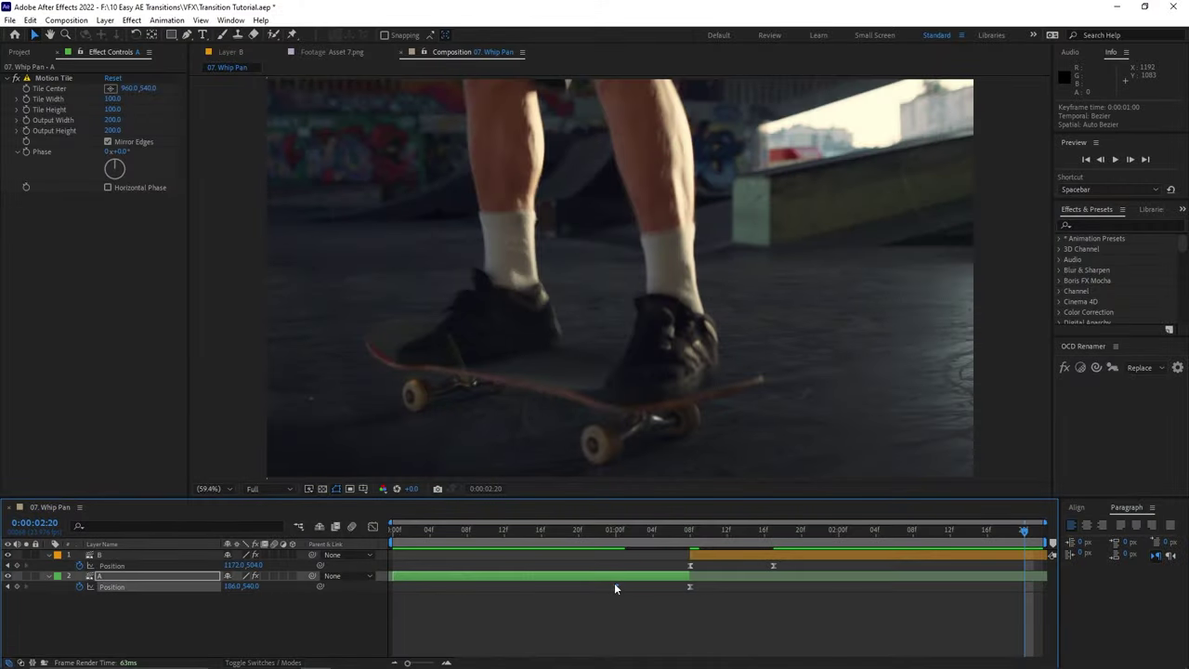
left_click(373, 528)
left_click_drag(629, 633, 681, 634)
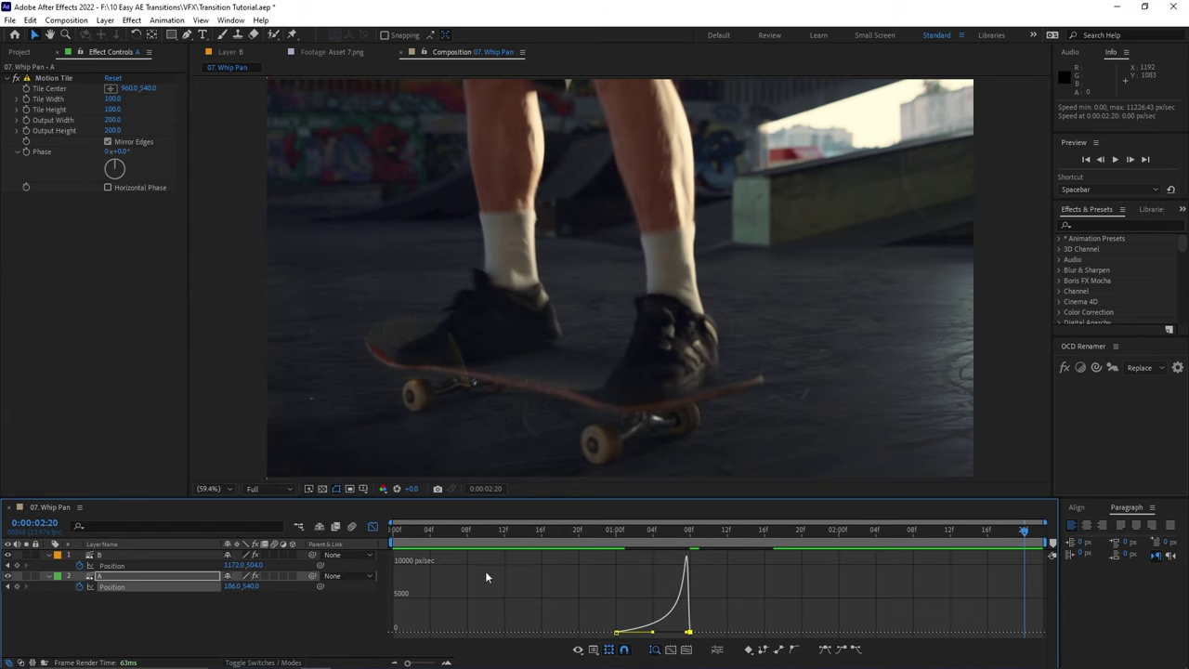
left_click(373, 529)
Step: Check layer B's Position speed graph, return to layer bars, and play back the whip pan
left_click(771, 565)
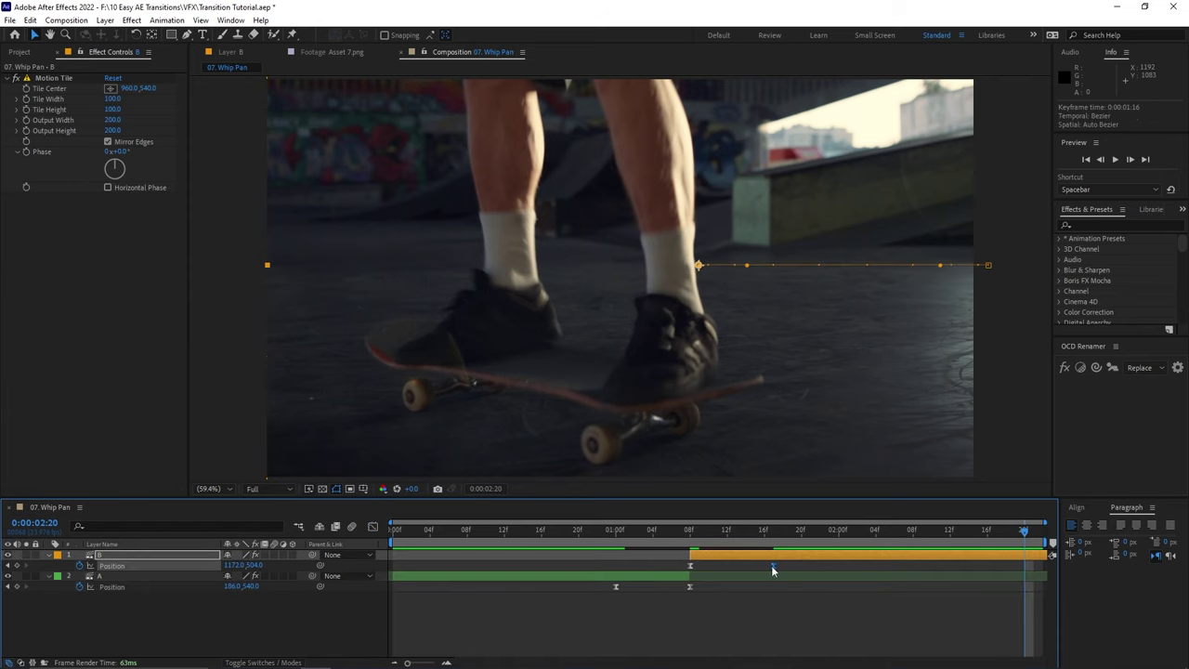
left_click(376, 526)
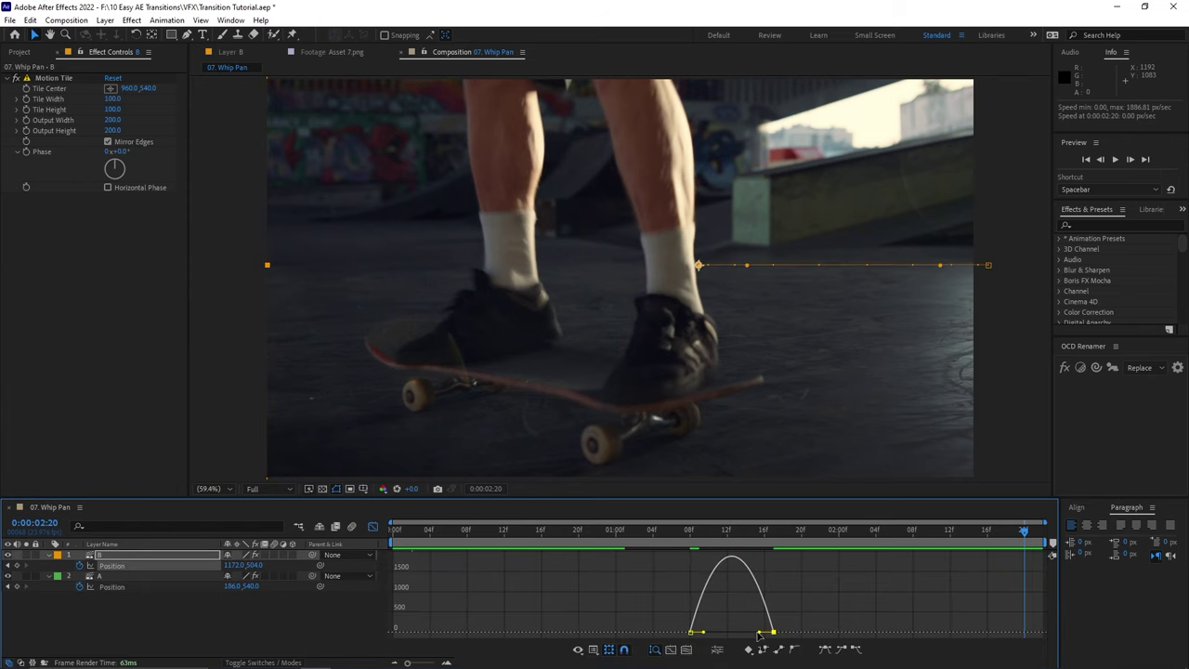
left_click(381, 530)
key("space")
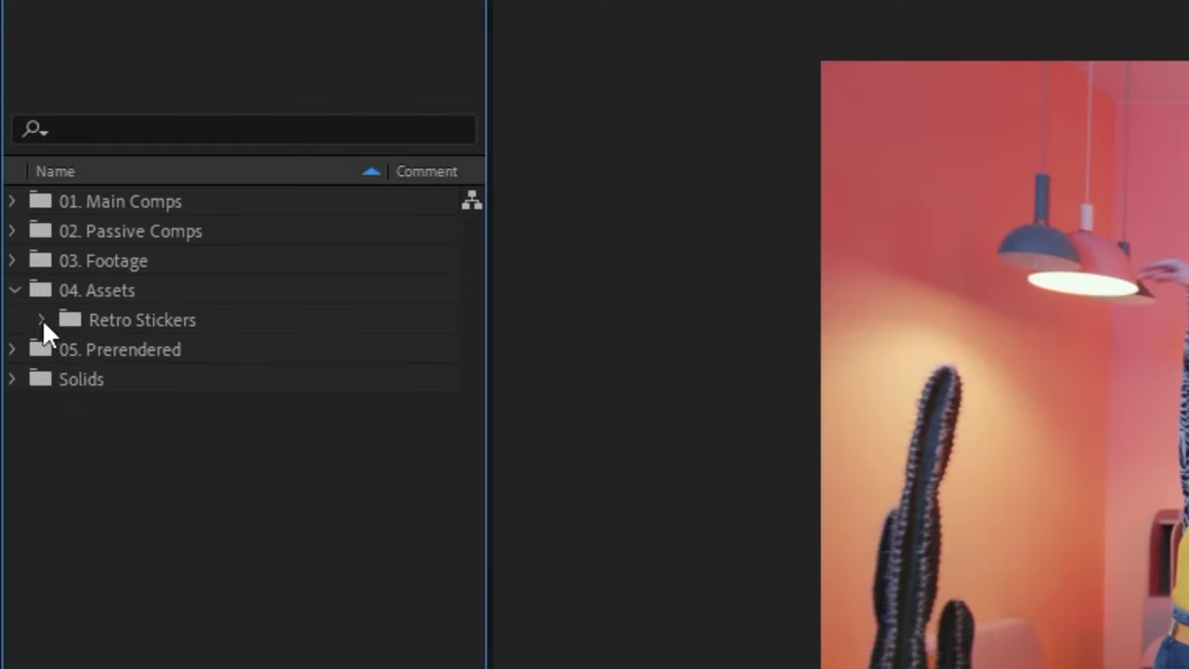
Step: Preview the Retro Stickers images and add the flower sticker Asset 7.png to the Graphic Overlay comp
left_click(41, 319)
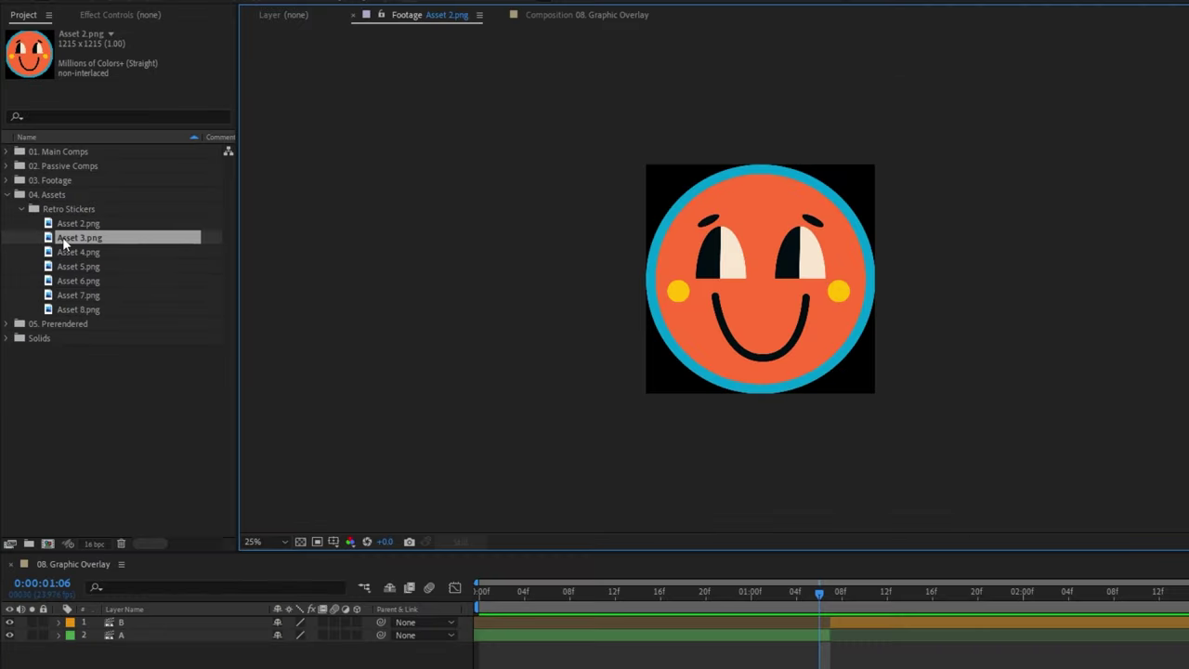
double_click(65, 237)
double_click(66, 252)
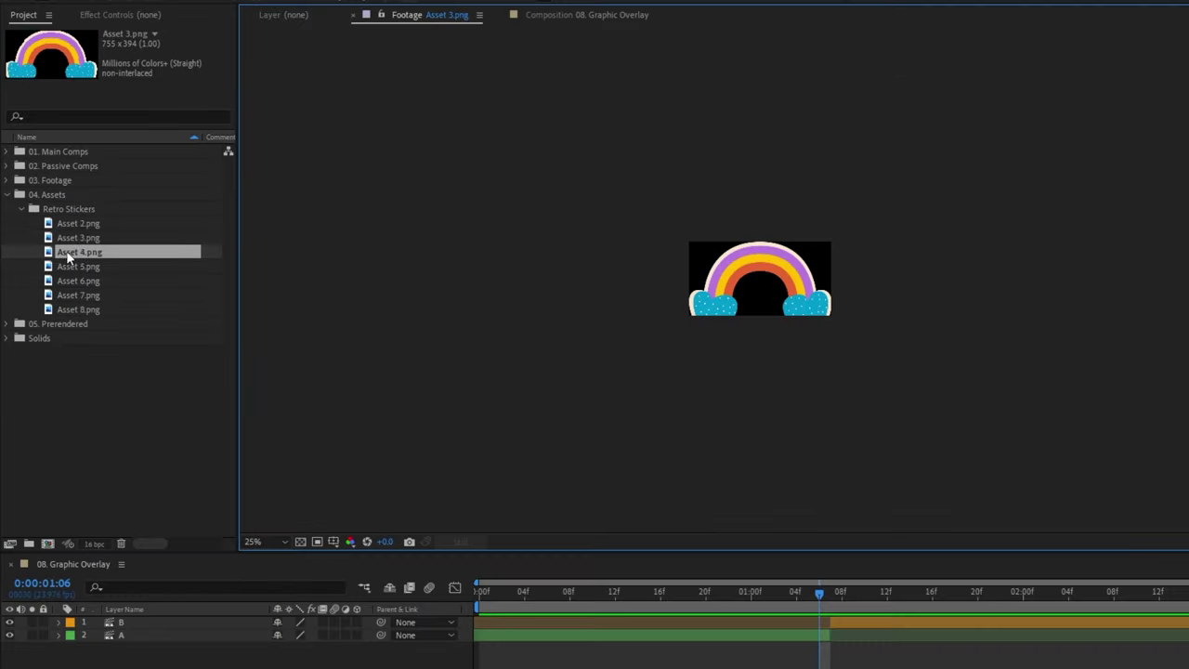
double_click(76, 294)
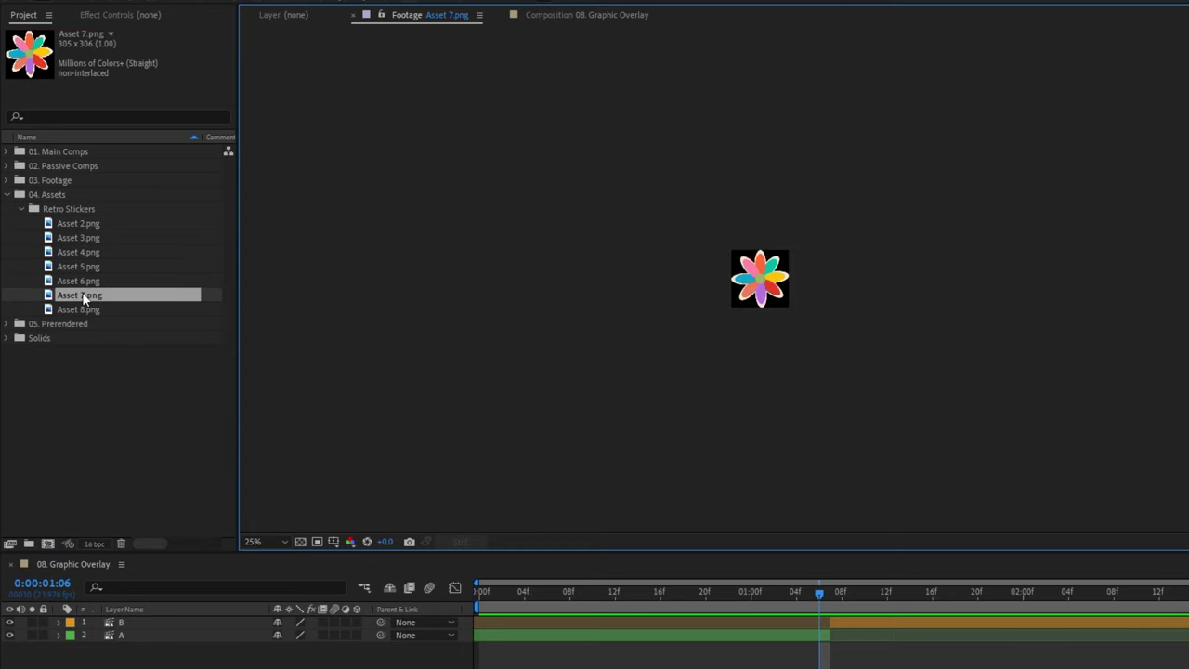
left_click_drag(80, 293, 234, 622)
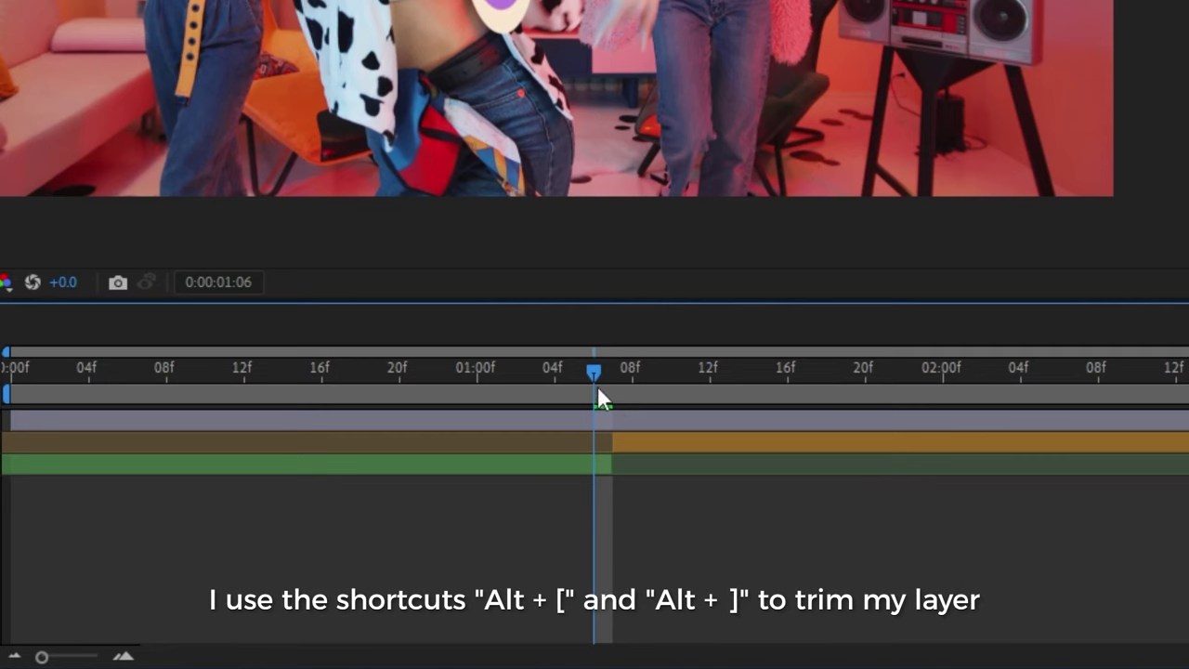
Step: Trim the sticker to one frame at the cut, duplicate it, and offset the copy one frame earlier
left_click(576, 369)
key("alt+bracketleft")
key("alt+bracketright")
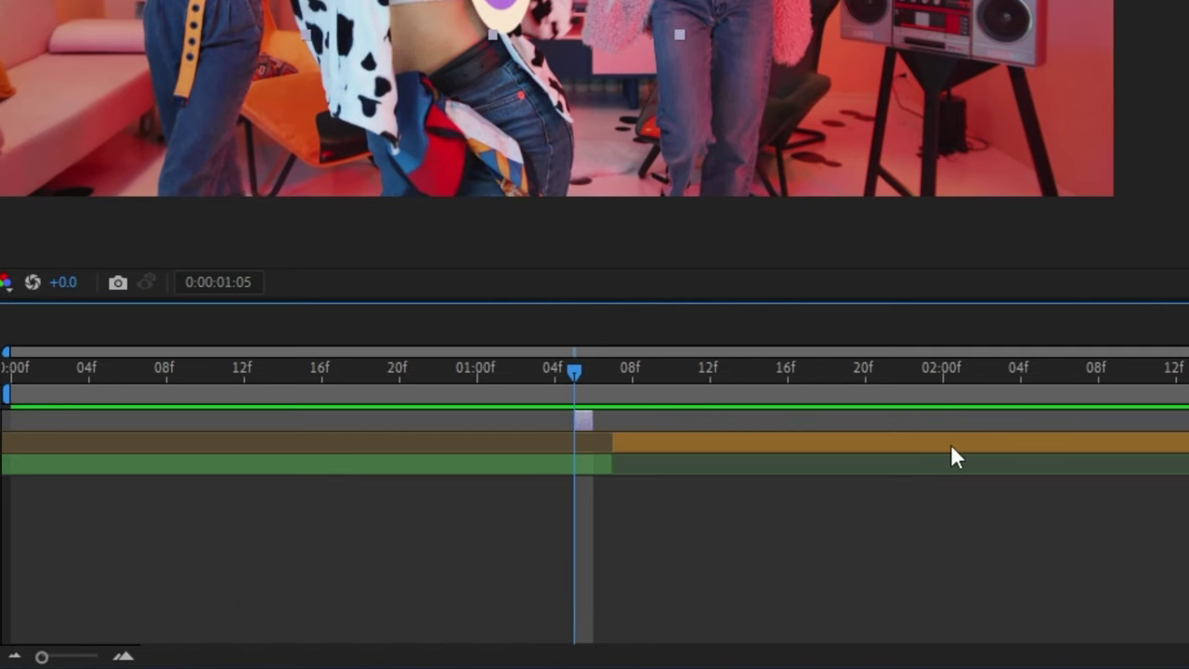
key("ctrl+d")
left_click_drag(636, 425, 629, 425)
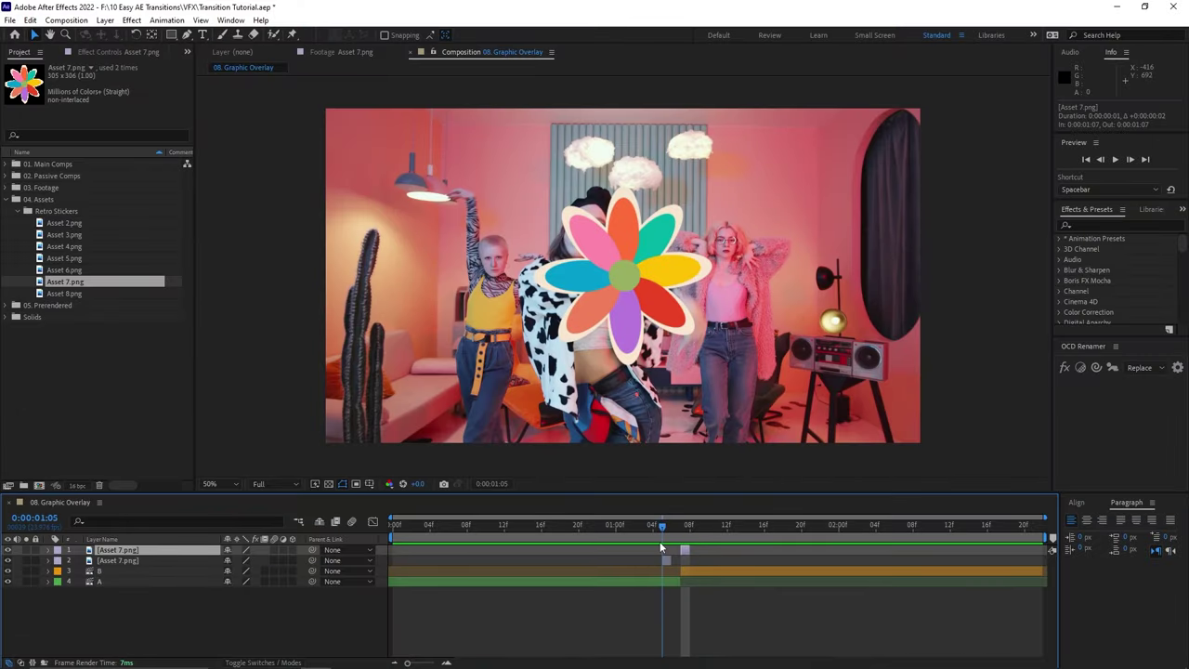
key("Page_Down")
key("Page_Up")
Step: Enlarge the second sticker layer to about 394% and apply Camera Lens Blur with radius 10
left_click(665, 560)
key("s")
left_click_drag(266, 575, 297, 576)
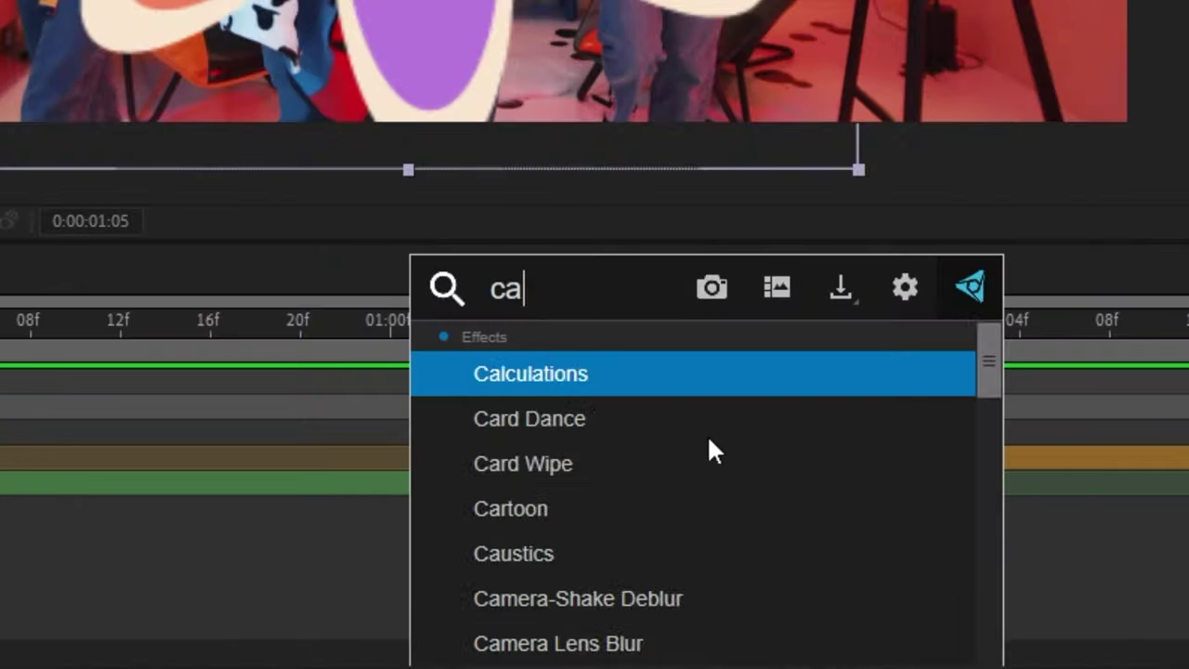
type("mera")
left_click(643, 420)
left_click(319, 133)
type("10")
key("Return")
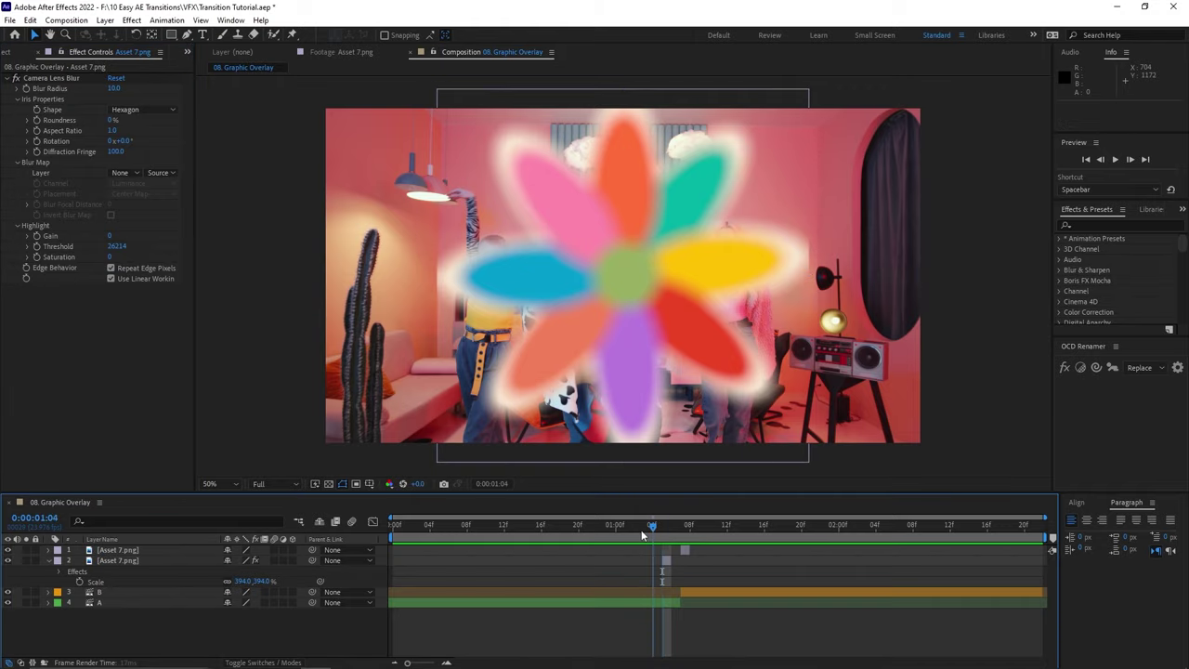
Step: Return to the sticker's Scale keyframe and preview the Graphic Overlay transition
key("j")
key("space")
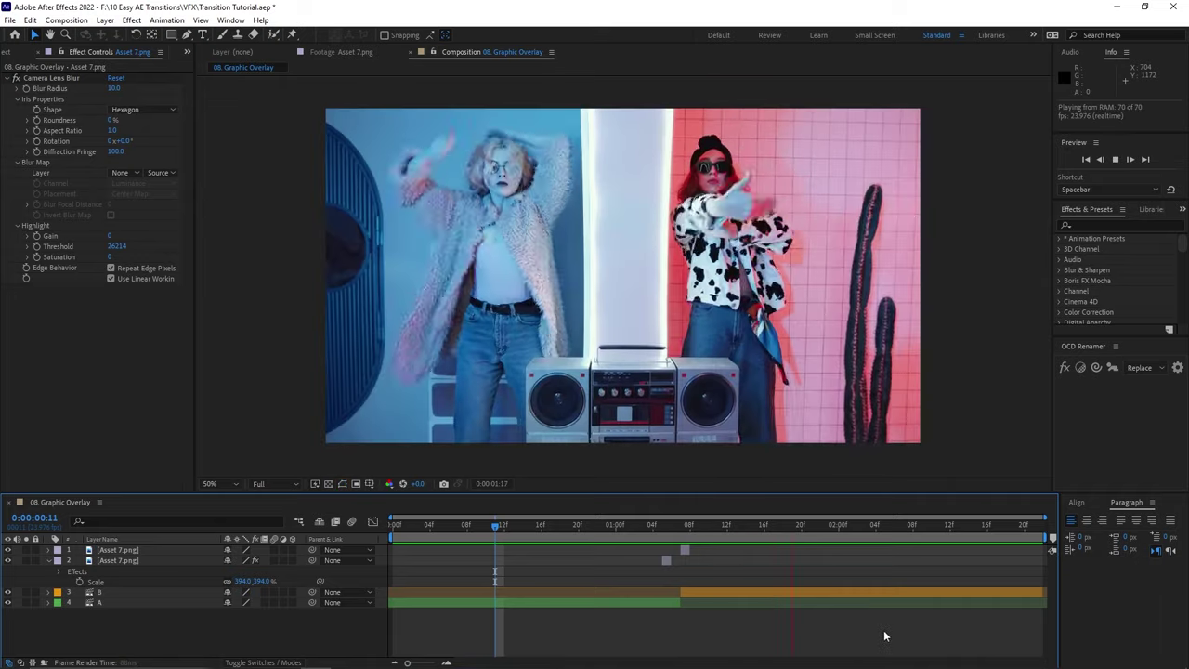
key("space")
key("space")
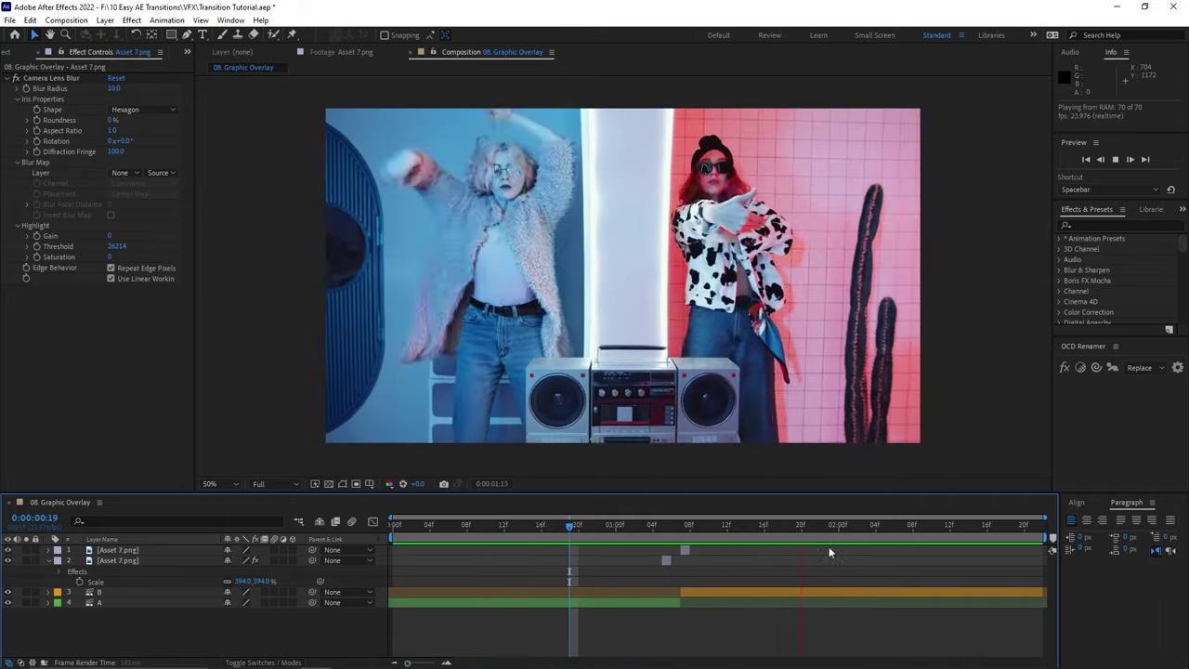
key("space")
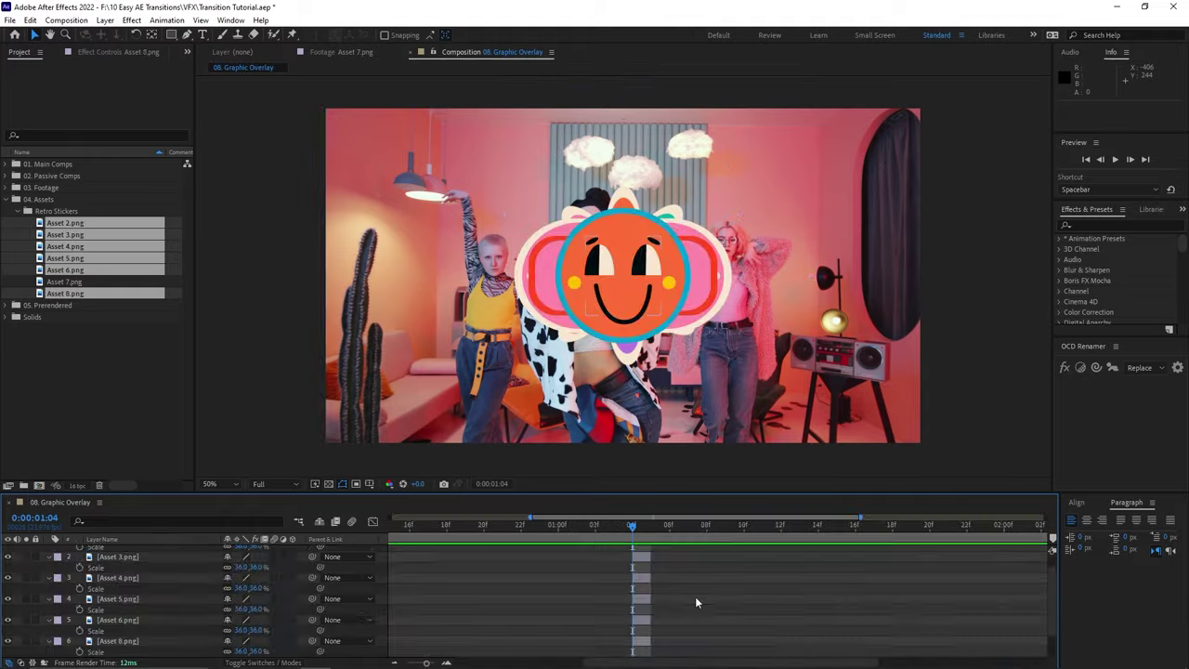
Step: Play back the Graphic Overlay transition with the flower stickers
key("space")
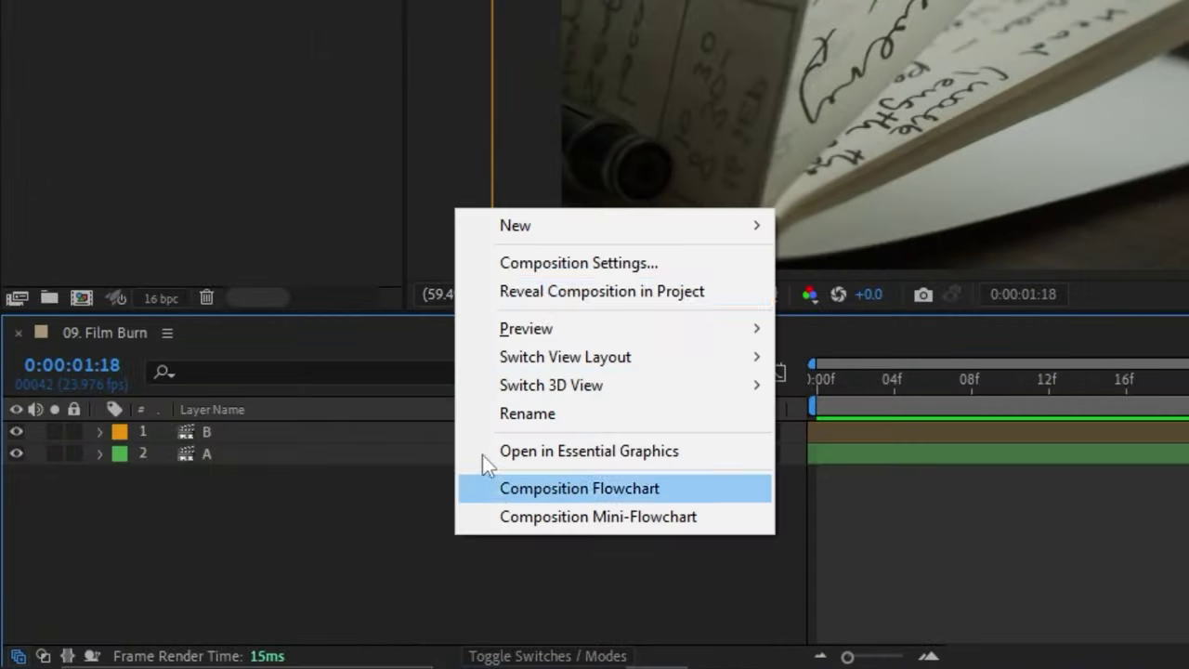
Step: Add an adjustment layer to Film Burn and draw a curved RotoBezier mask across the frame
mouse_move(561, 237)
left_click(878, 430)
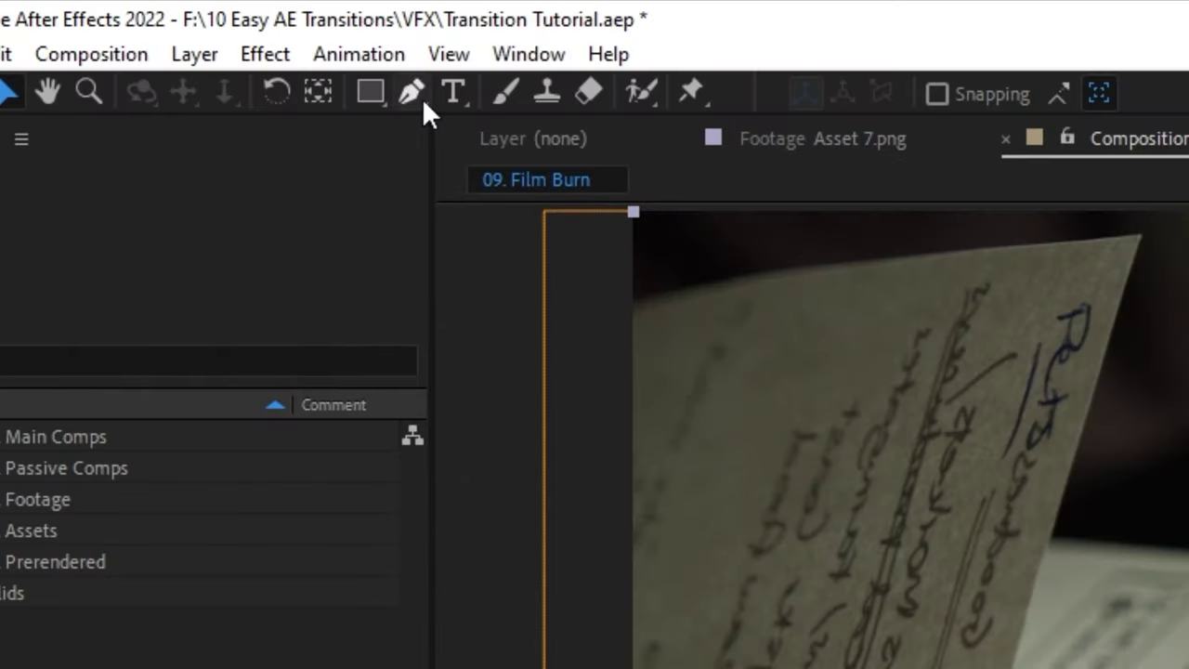
left_click(414, 93)
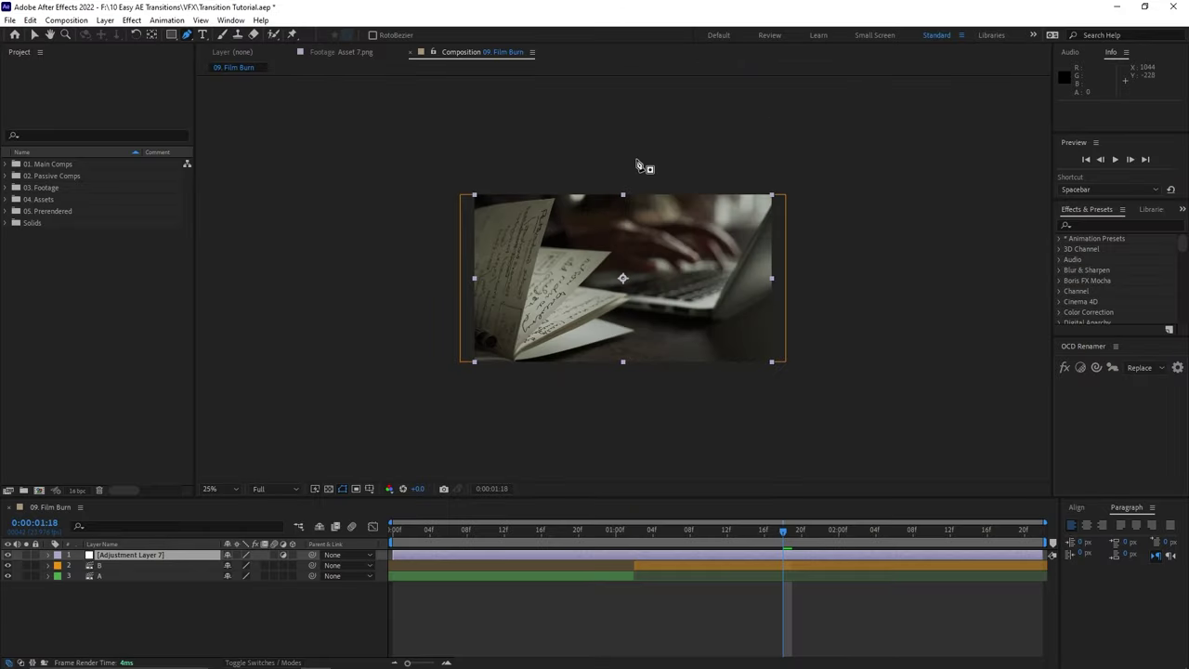
left_click_drag(640, 158, 596, 240)
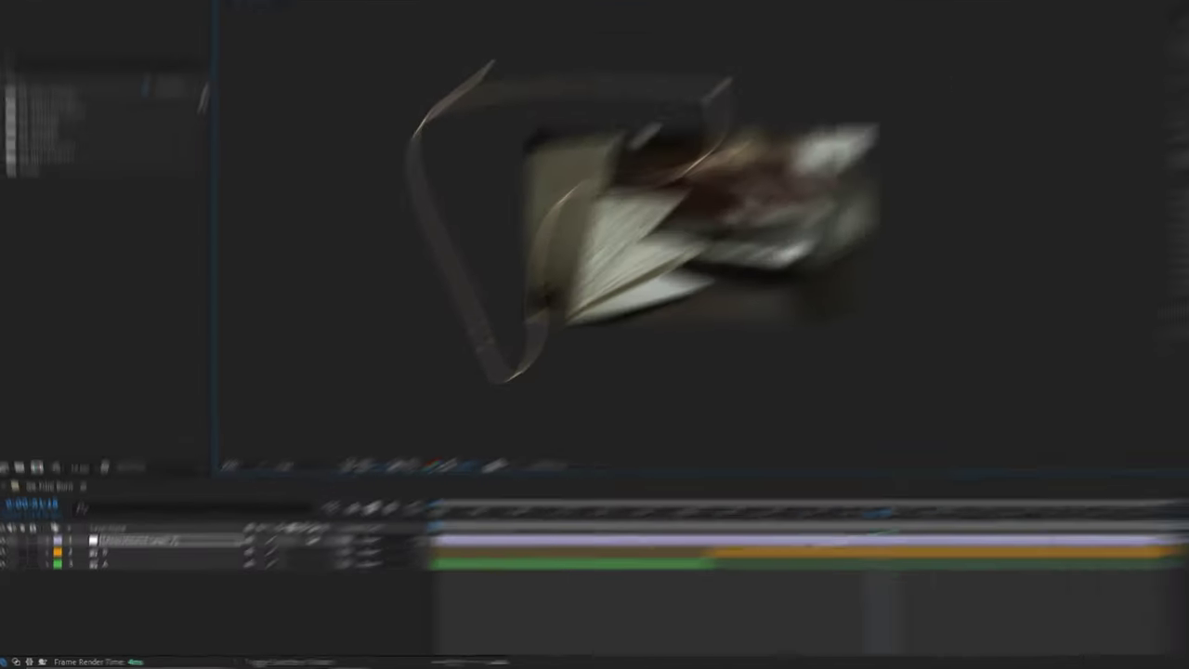
Step: Keyframe the Mask Path at 0:00:01:01 and reshape it at 0:00:01:02
key("m")
left_click(630, 541)
left_click(106, 531)
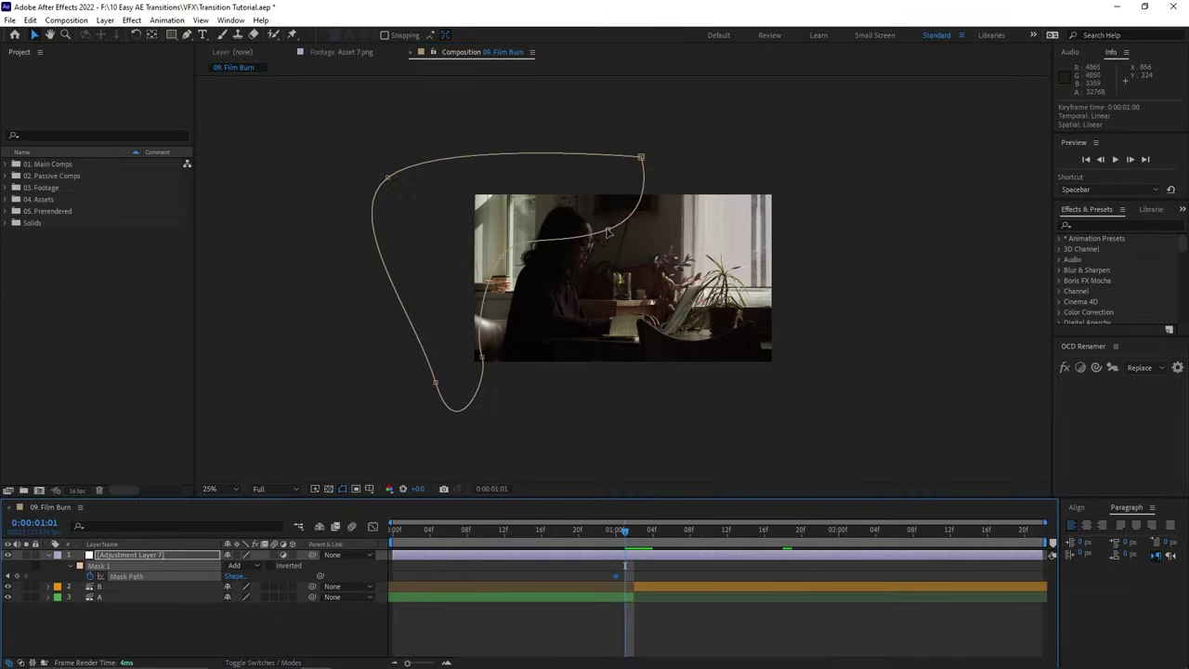
left_click_drag(471, 411, 647, 369)
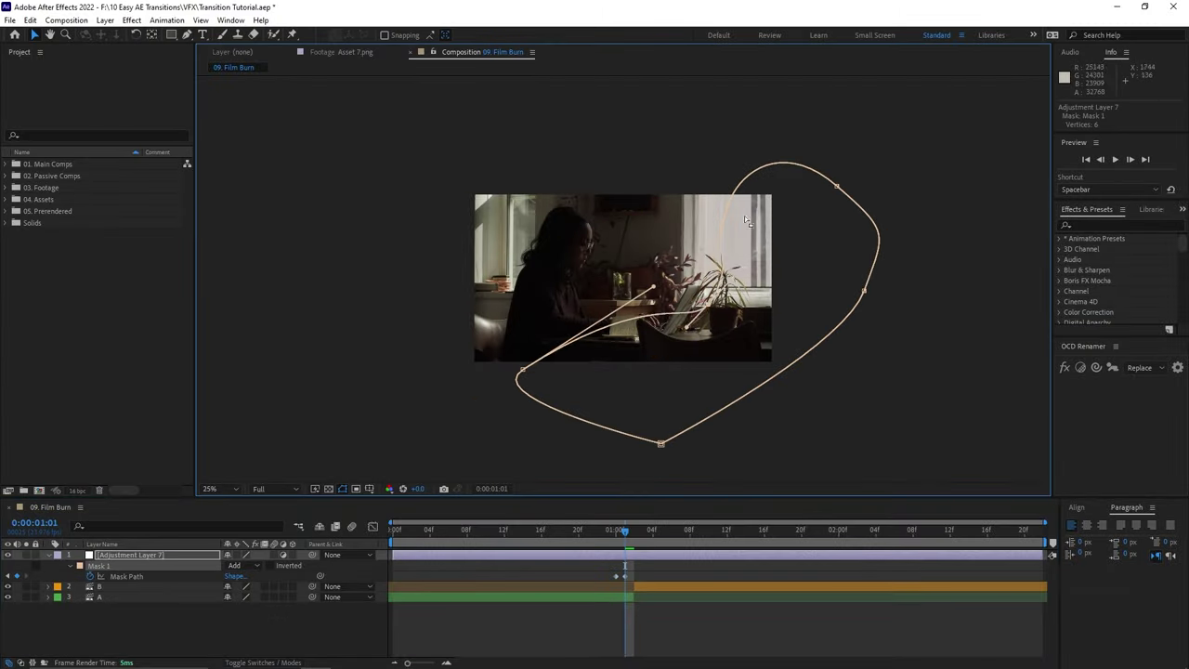
key("period")
left_click_drag(628, 537, 636, 539)
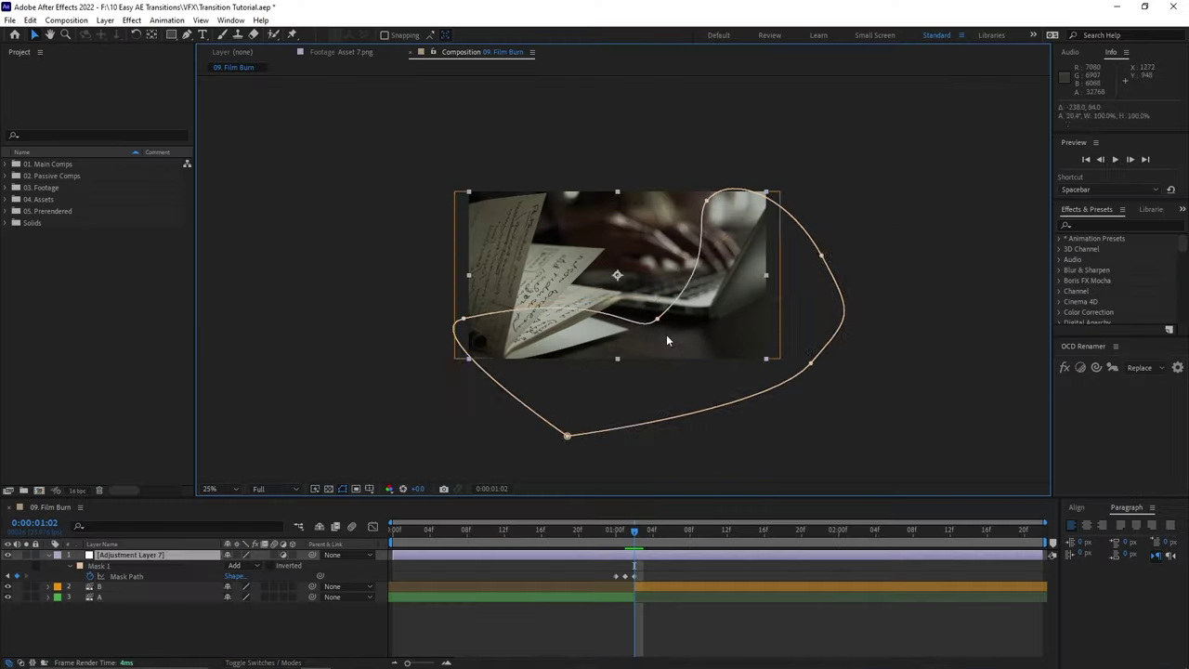
left_click_drag(667, 335, 708, 203)
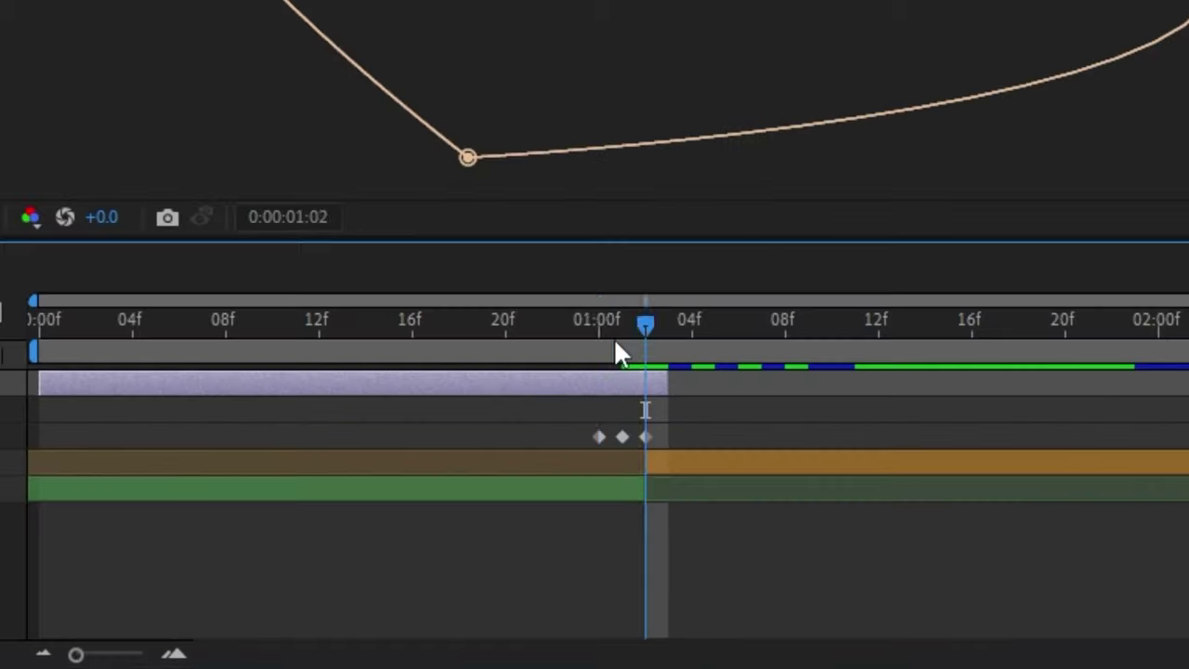
left_click_drag(625, 540, 615, 539)
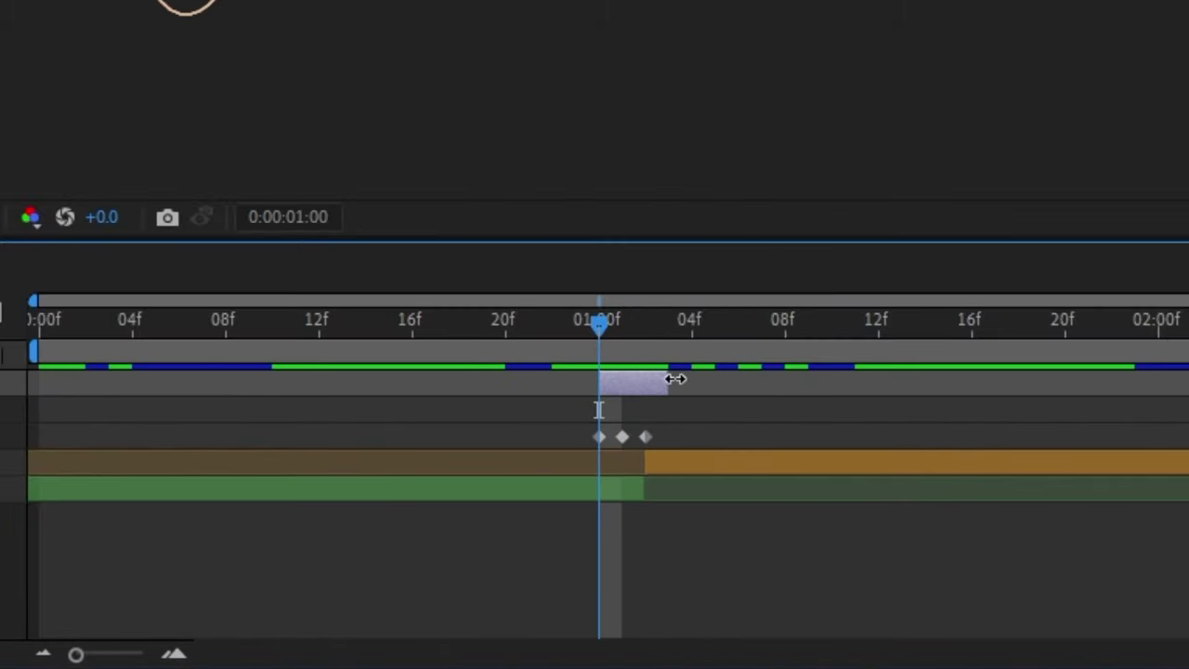
Step: Apply Curves to the adjustment layer, lifting the dark end and adding a point to brighten
key("ctrl+space")
type("cur")
key("Return")
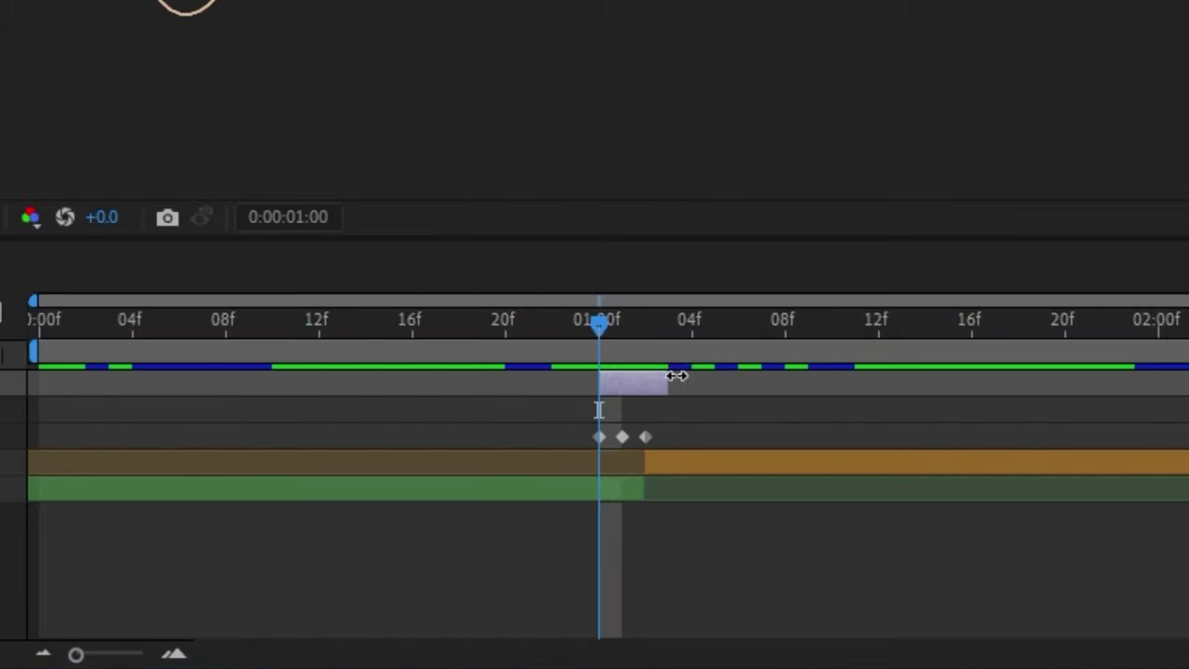
left_click_drag(243, 364, 225, 301)
left_click_drag(64, 531, 64, 497)
left_click(127, 385)
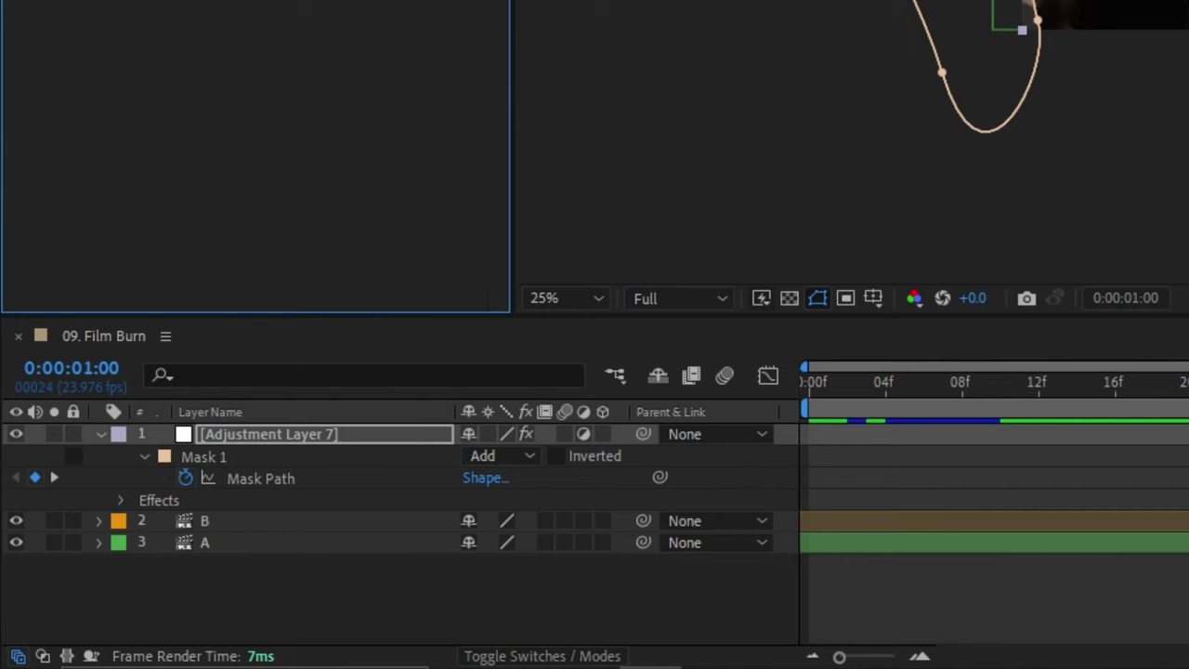
Step: Feather the mask to around 236 pixels
key("f")
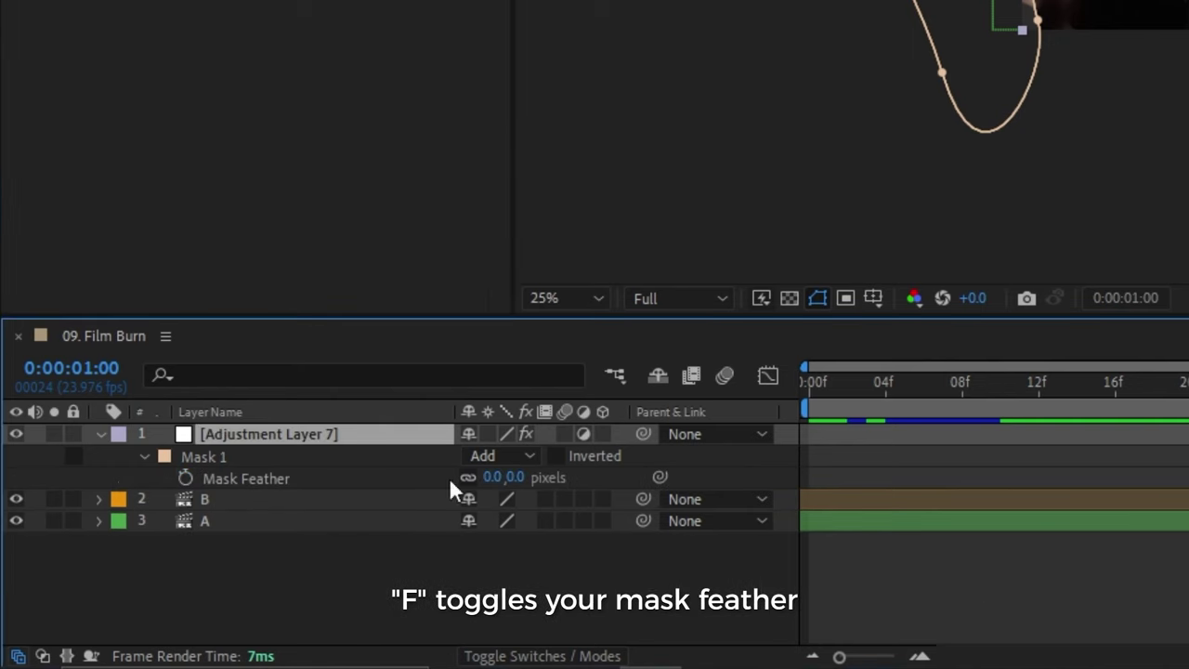
left_click_drag(496, 477, 600, 480)
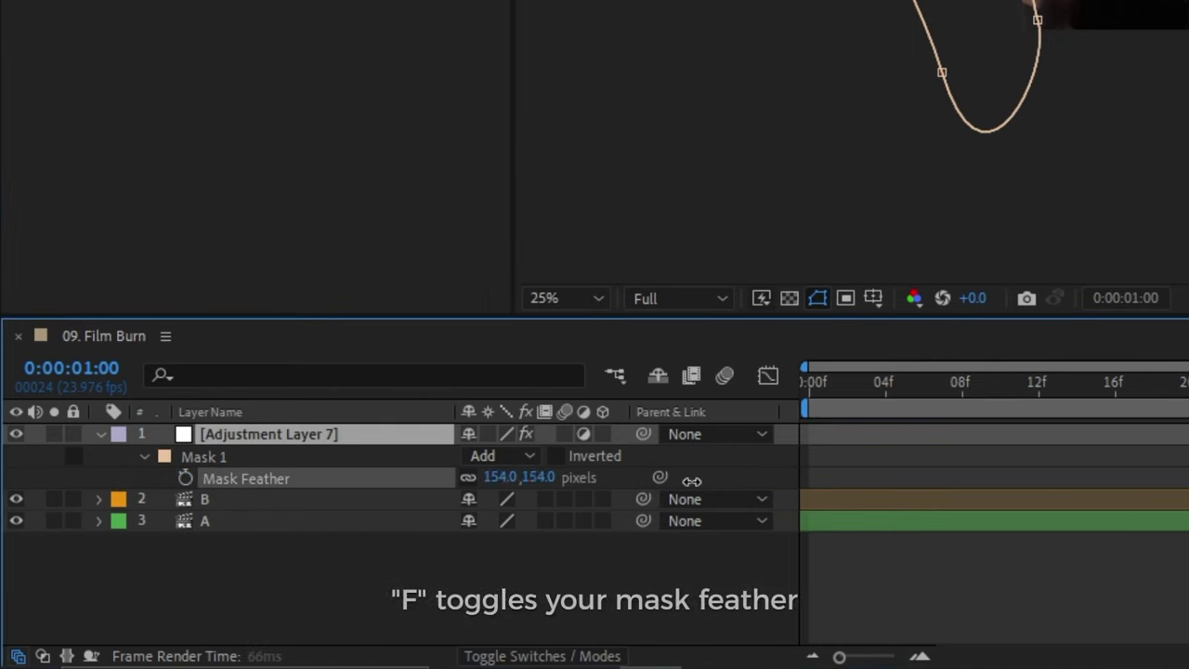
left_click_drag(691, 480, 754, 480)
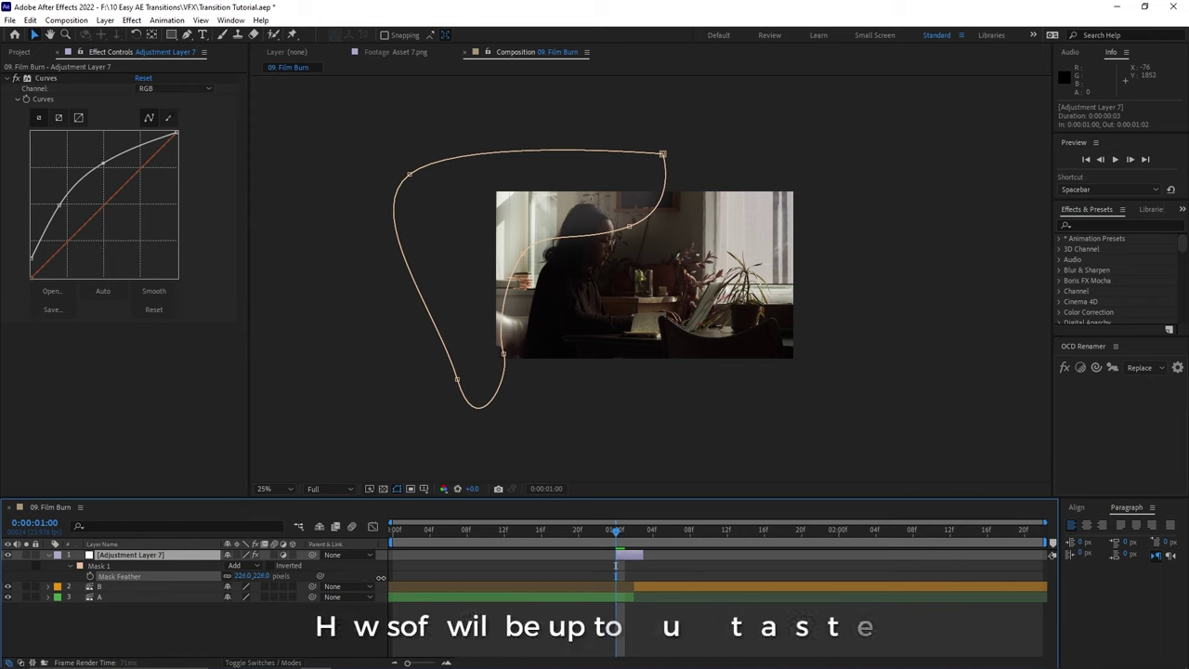
left_click_drag(380, 577, 384, 577)
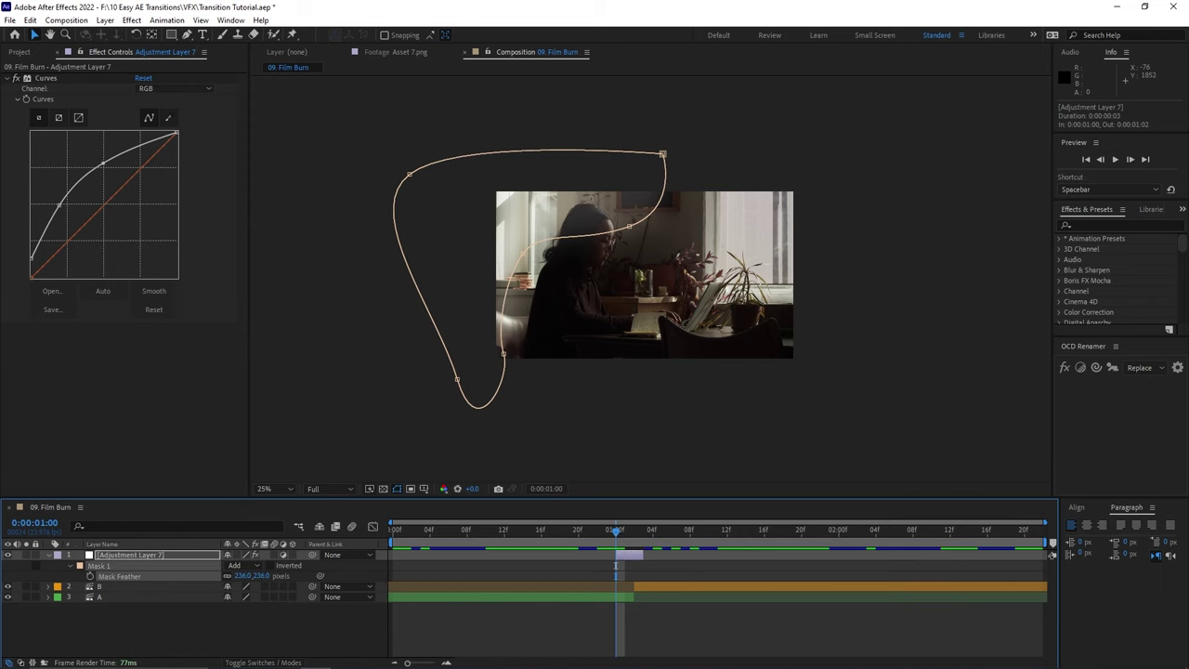
key("ctrl+y")
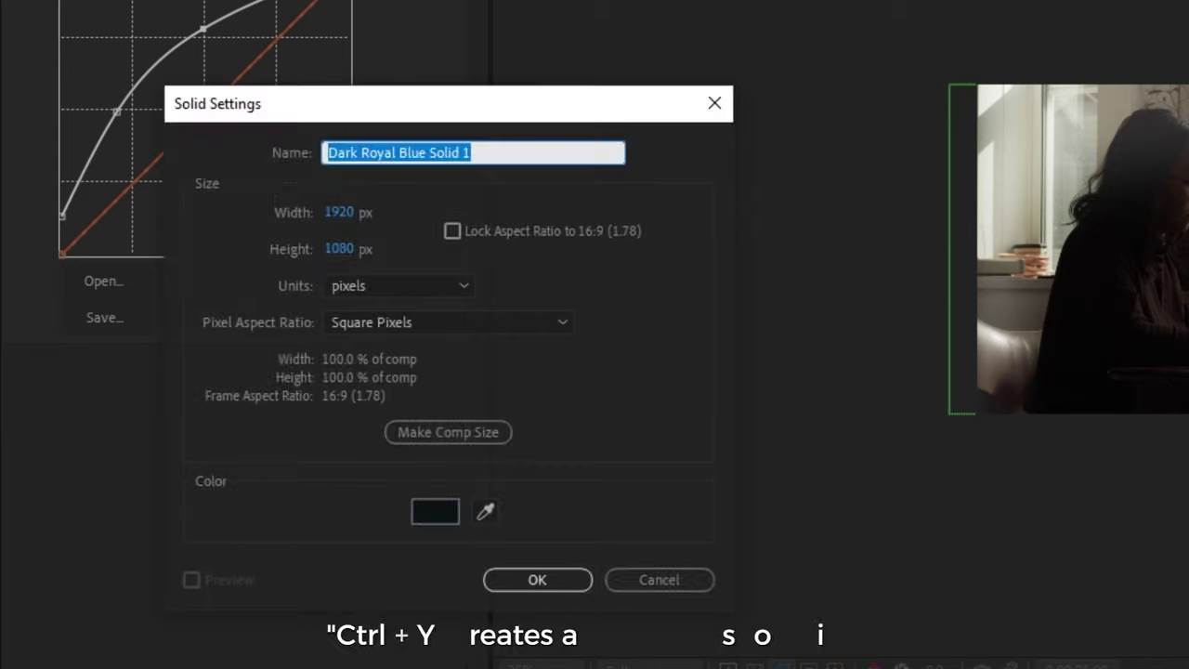
Step: Create a fully saturated bright orange solid (FF630E)
left_click(444, 518)
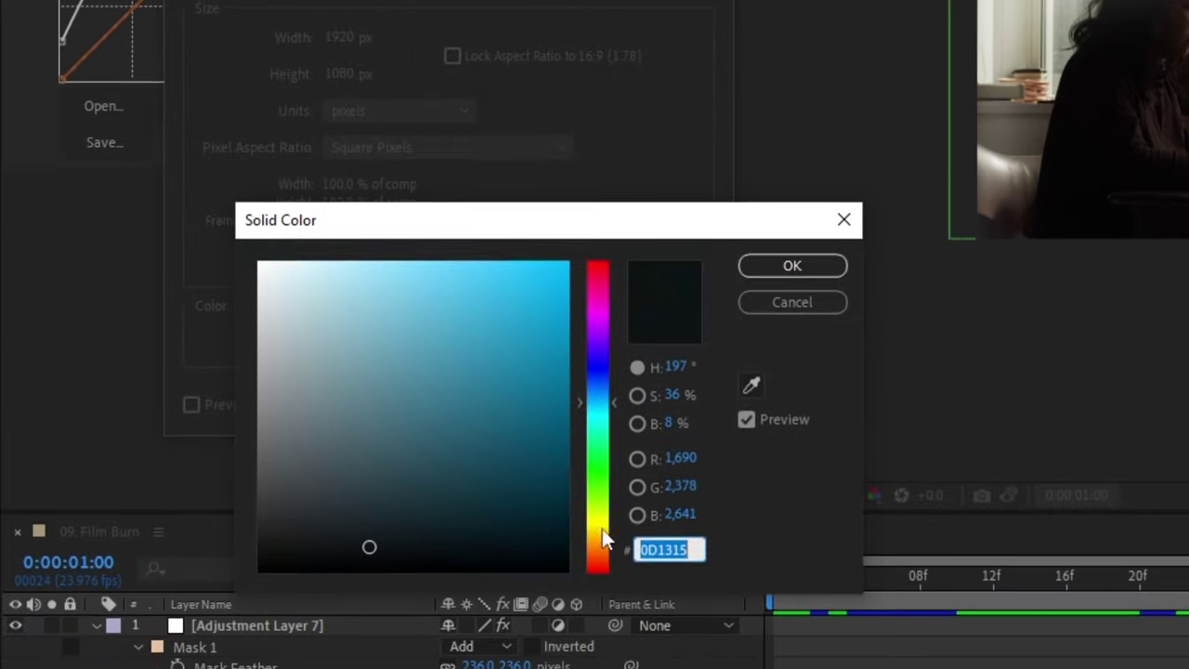
left_click(605, 545)
left_click_drag(605, 548, 606, 545)
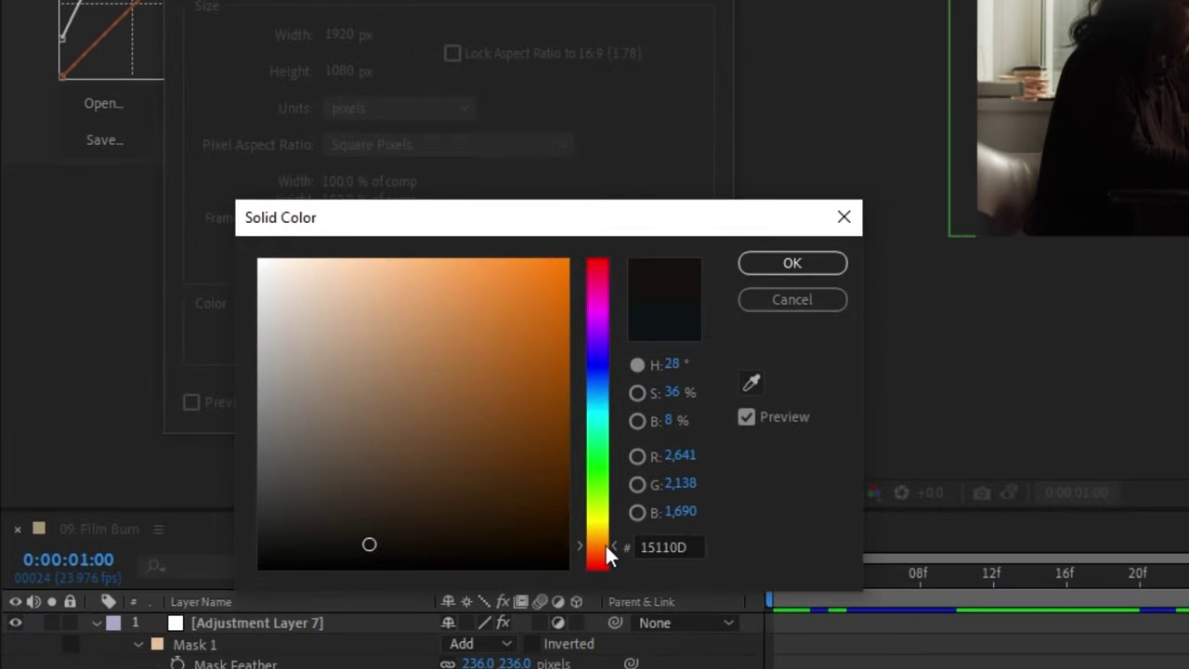
left_click_drag(504, 388, 565, 222)
left_click(606, 549)
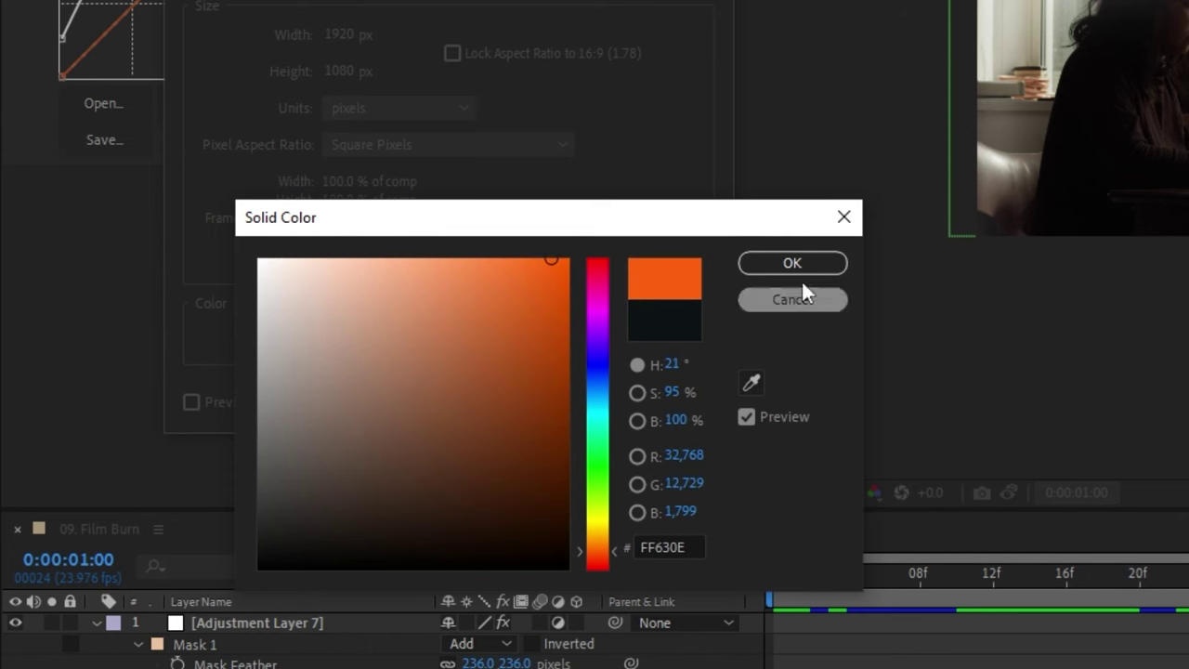
key("Return")
left_click(557, 401)
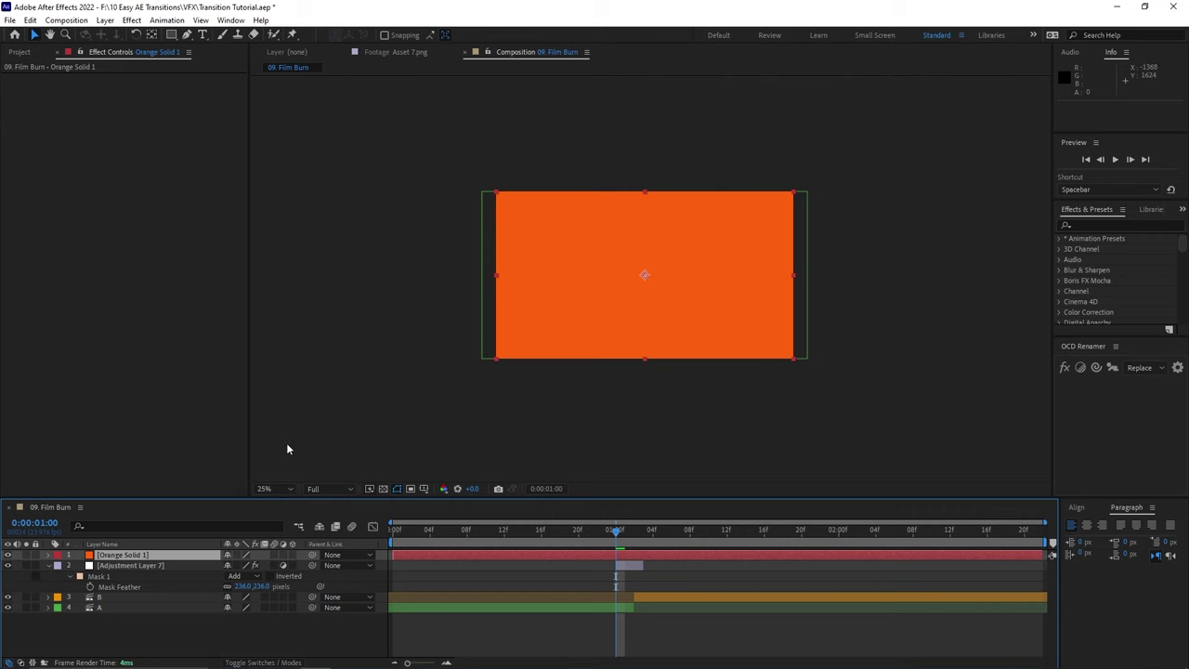
Step: Paste the adjustment layer's curved mask onto Orange Solid 1 and show the blend modes
left_click(626, 570)
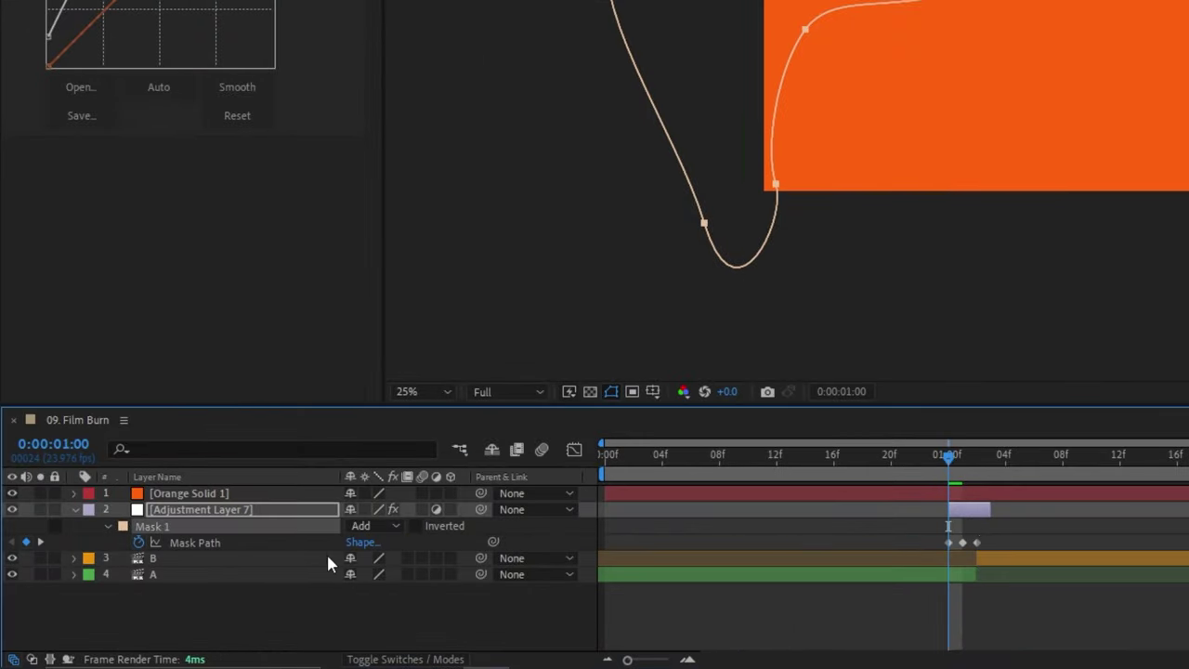
left_click(247, 493)
key("ctrl+v")
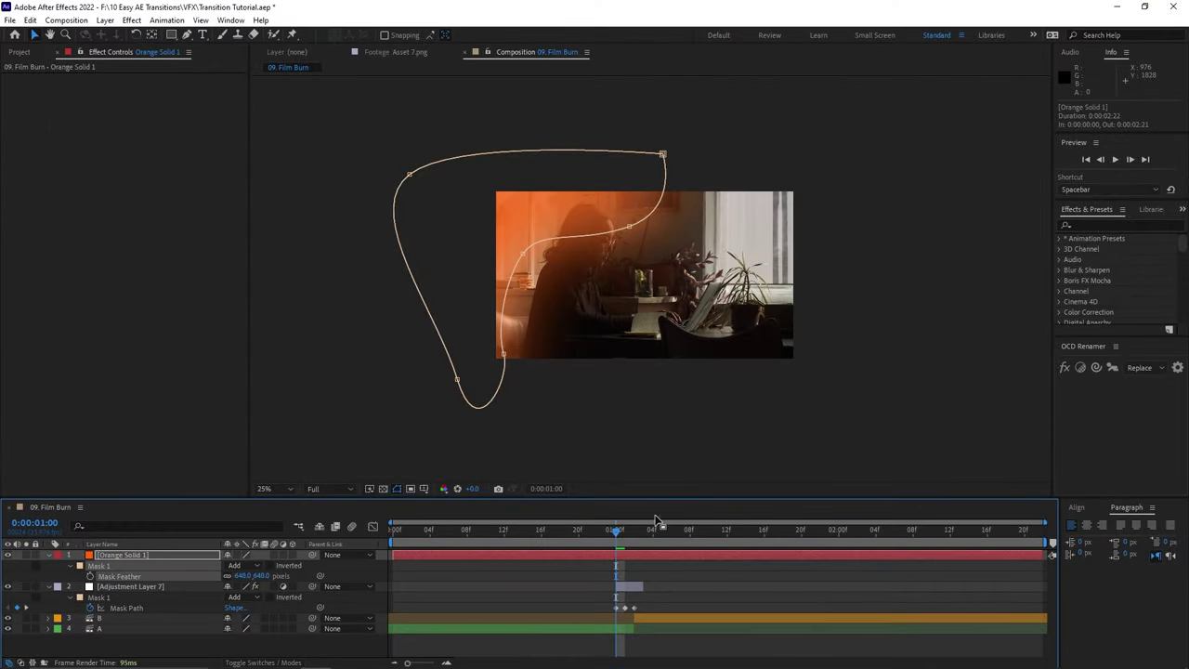
key("F4")
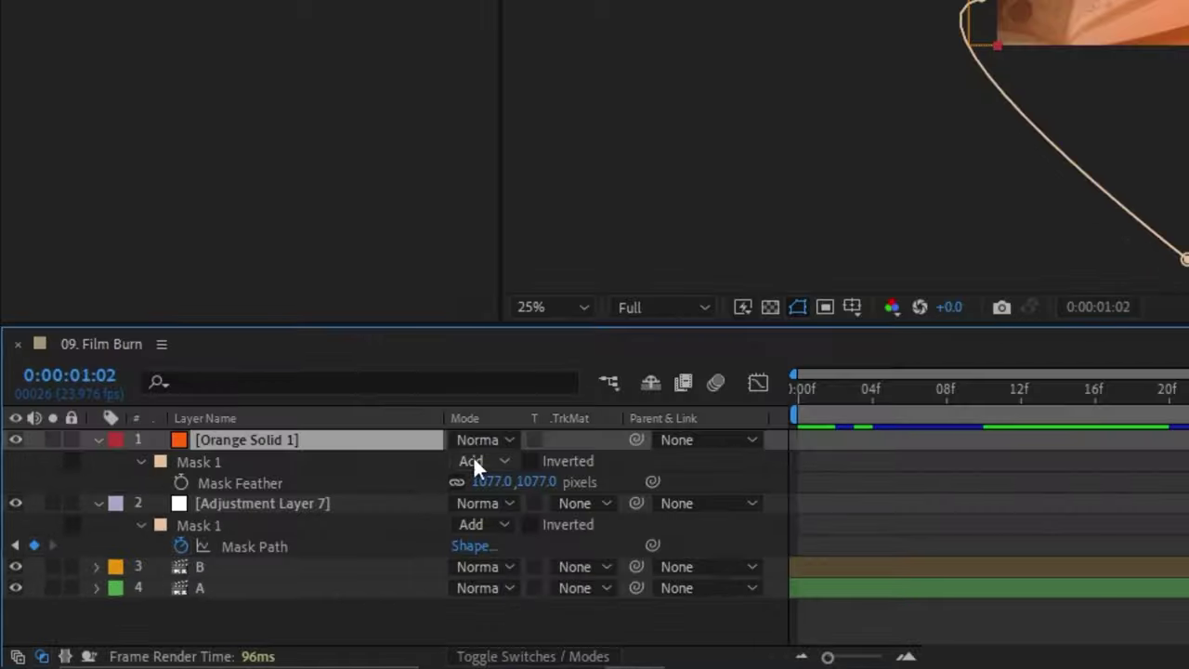
Step: Set the orange solid's blend mode to Screen and duplicate the layer
left_click(237, 557)
left_click(619, 275)
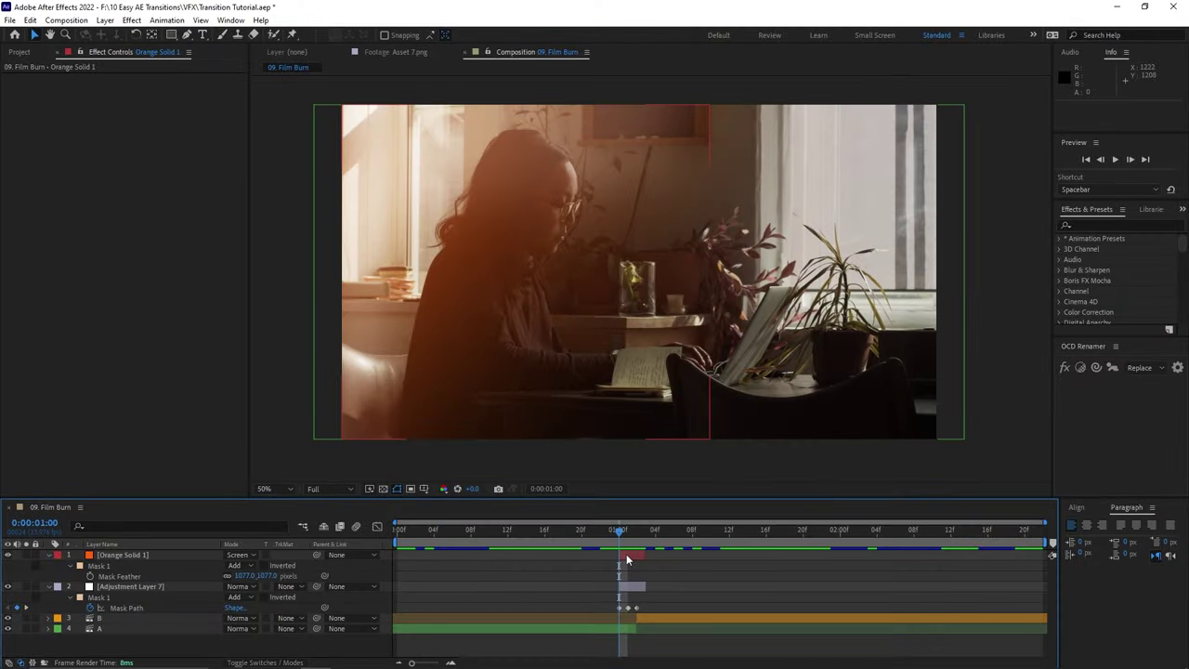
key("ctrl+d")
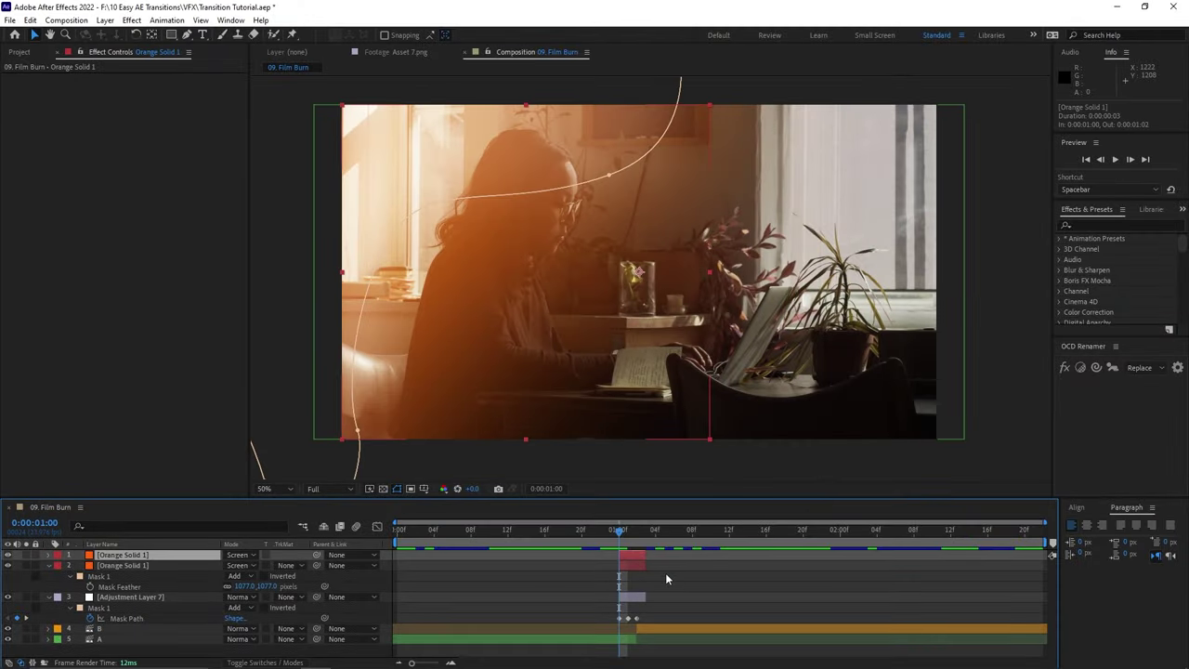
Step: Recolour the duplicated solid to yellow in its Solid Settings
key("ctrl+shift+y")
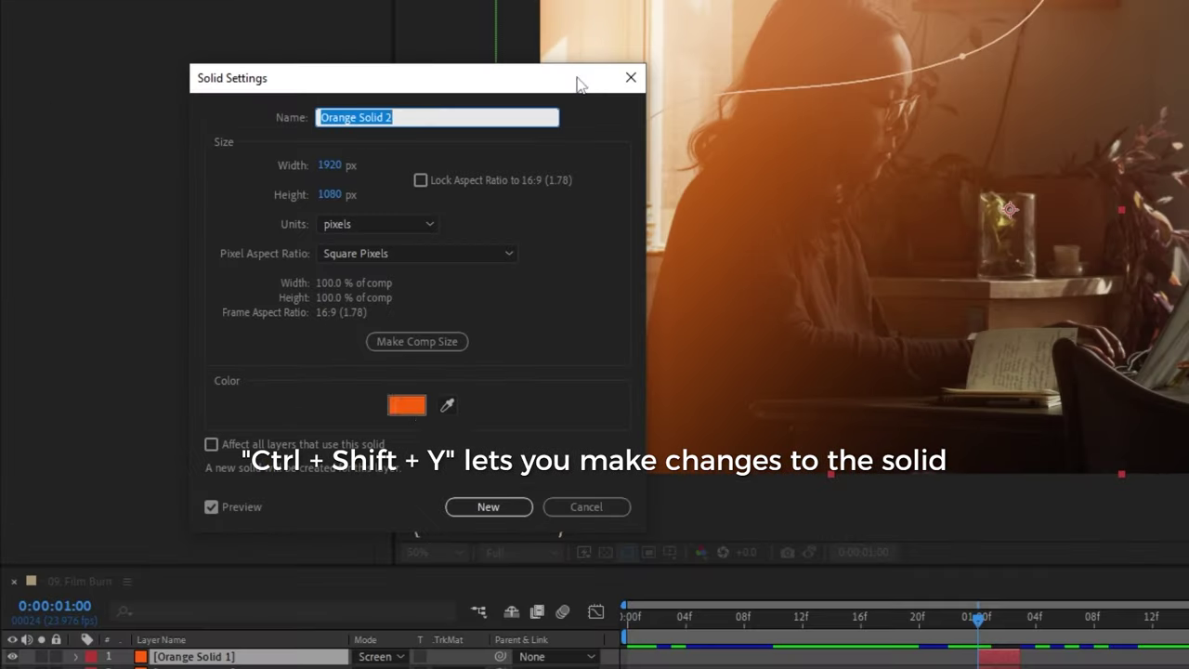
left_click(141, 395)
left_click(195, 513)
left_click_drag(490, 592, 489, 577)
left_click(636, 370)
left_click(502, 511)
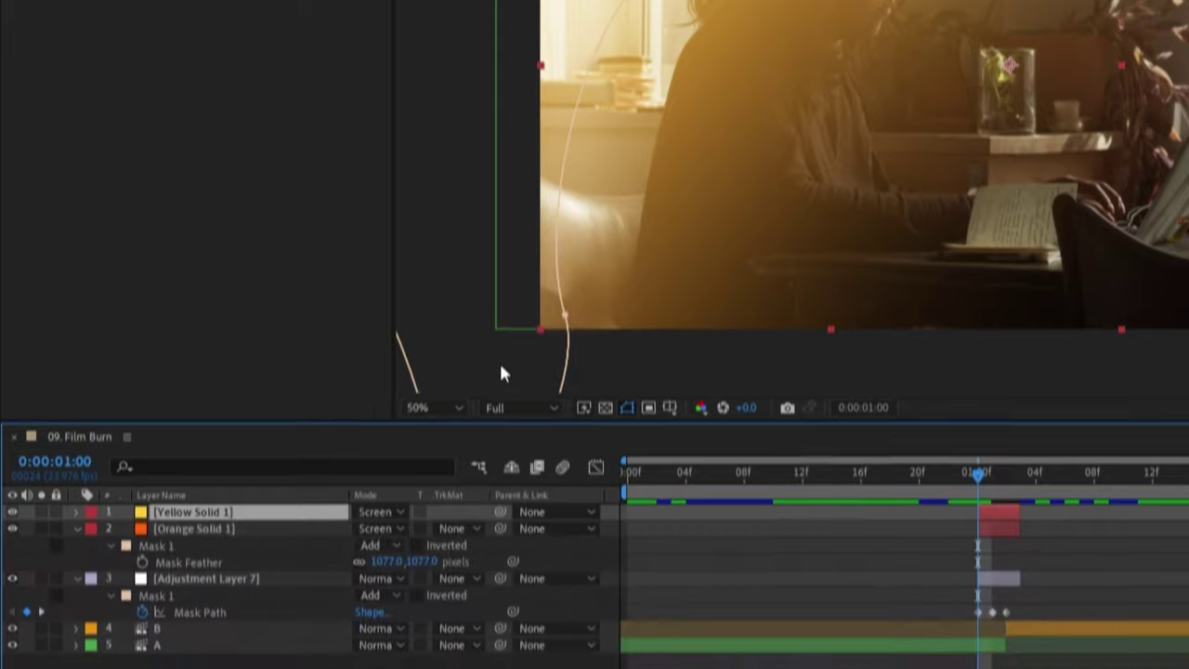
Step: Paste the mask onto the yellow solid and reveal its feather, opacity and expansion
key("ctrl+v")
left_click(109, 528)
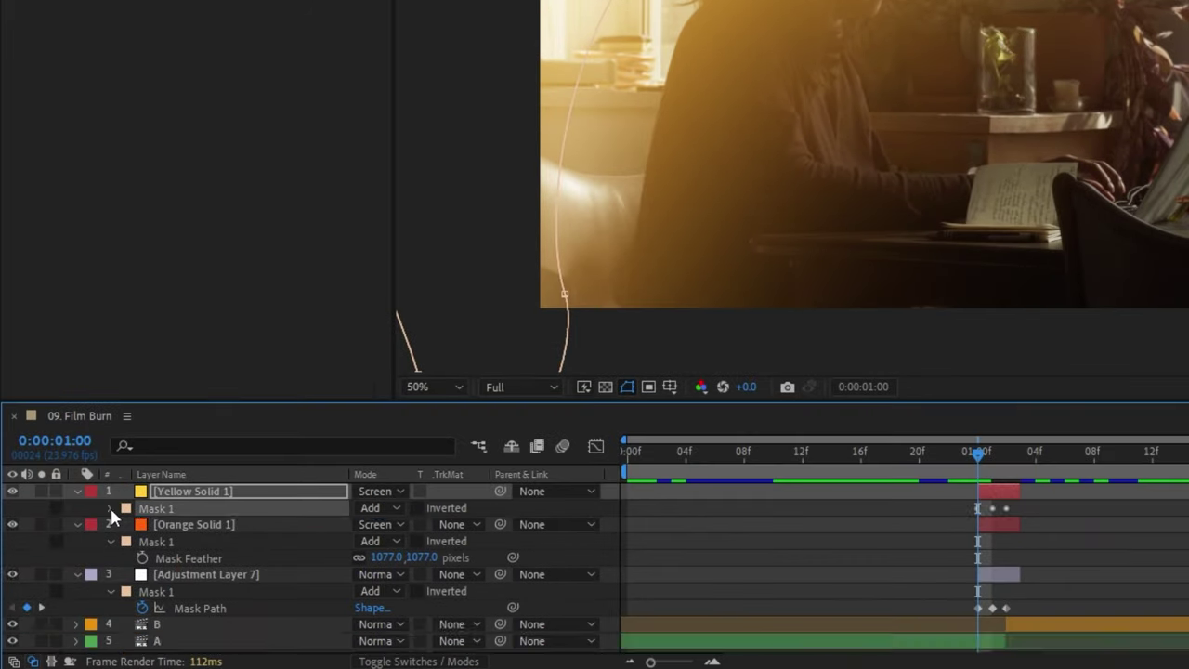
left_click(111, 509)
left_click(384, 574)
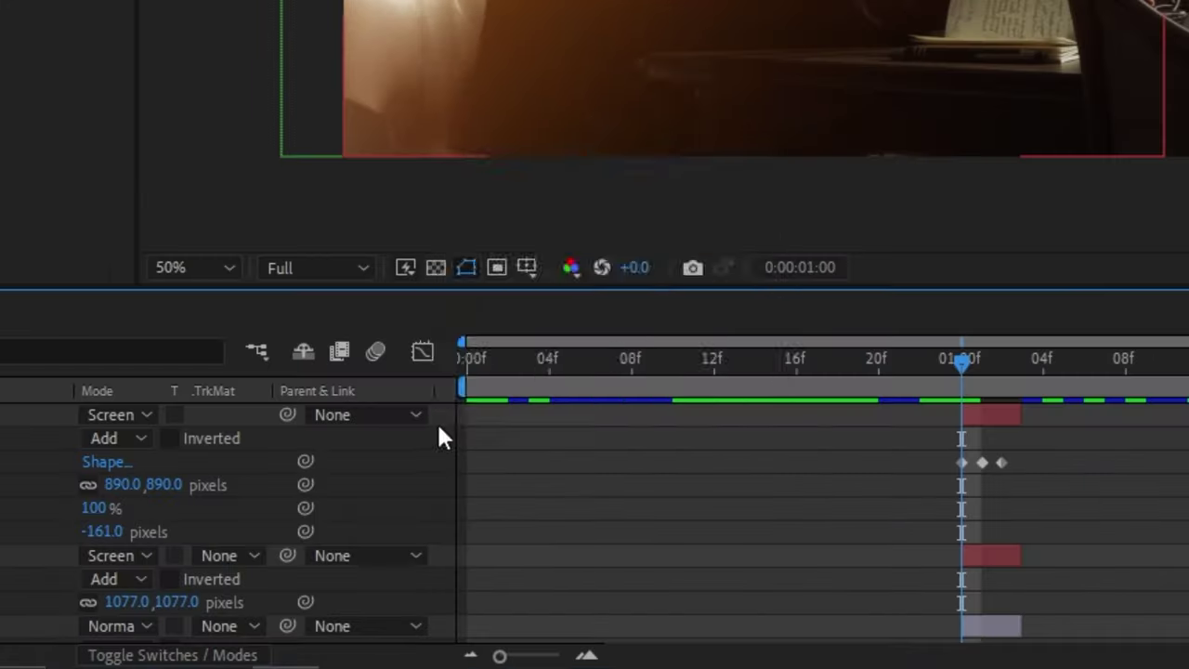
Step: Add a new adjustment layer on top, trimmed to end at 01:02
right_click(393, 561)
mouse_move(425, 411)
left_click(585, 514)
key("alt+bracketleft")
left_click(677, 369)
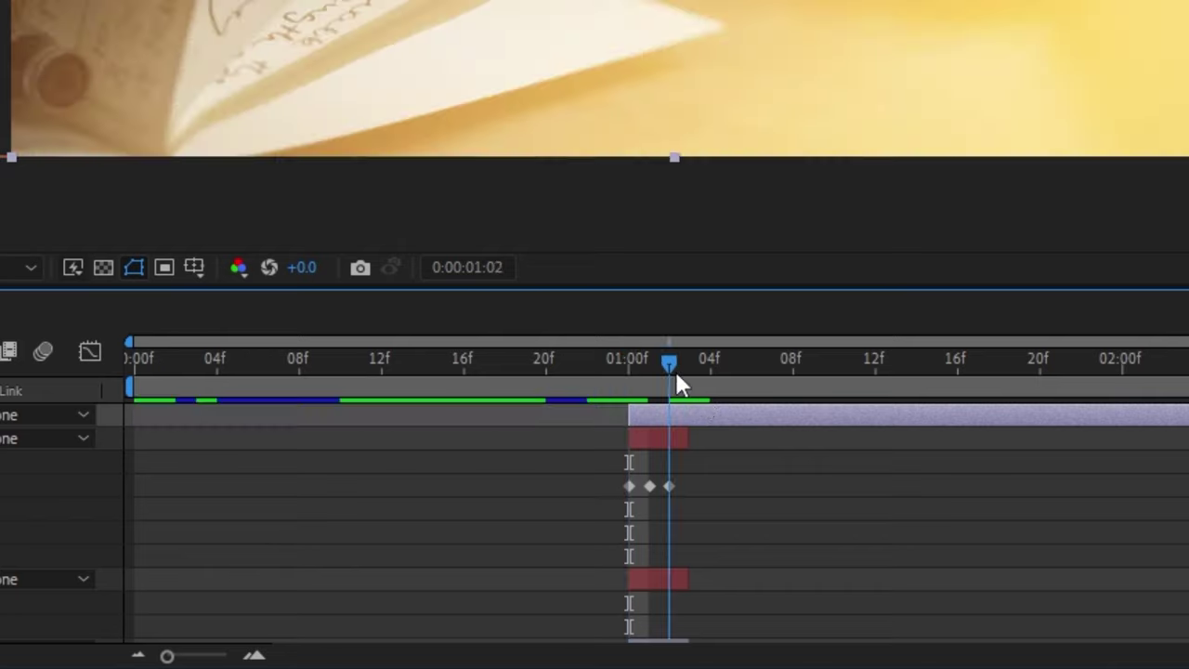
key("alt+bracketright")
key("ctrl+space")
Step: Apply Noise to the adjustment layer with 15% amount and colour noise turned off
type("noise")
key("Return")
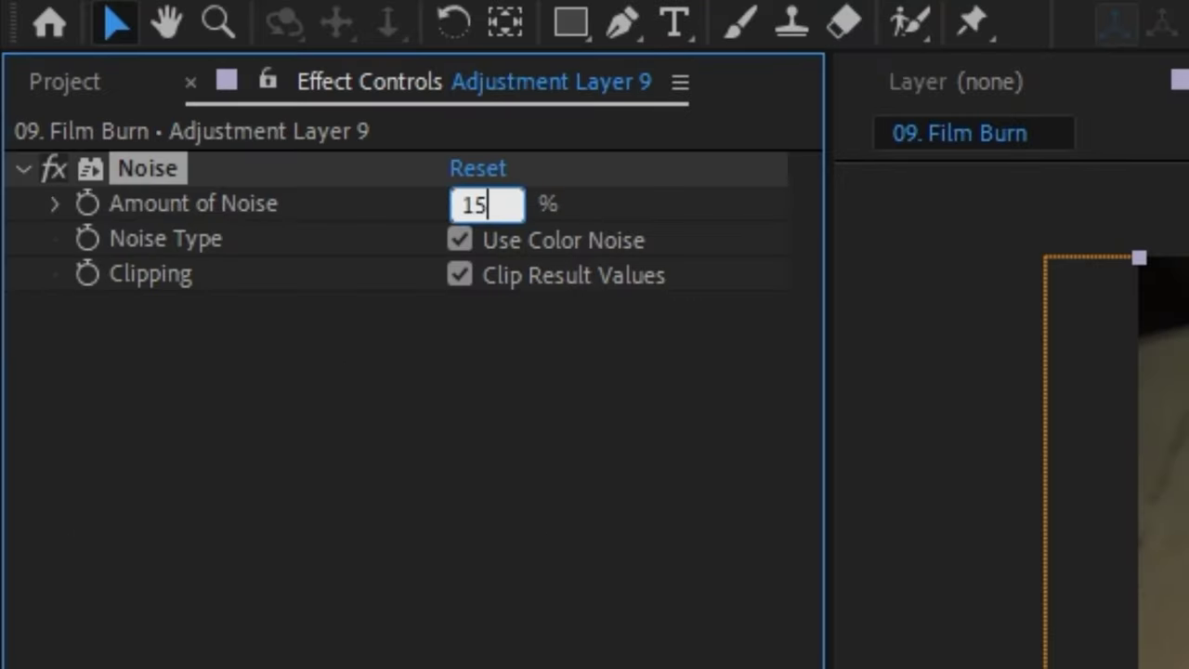
type("15")
left_click(555, 387)
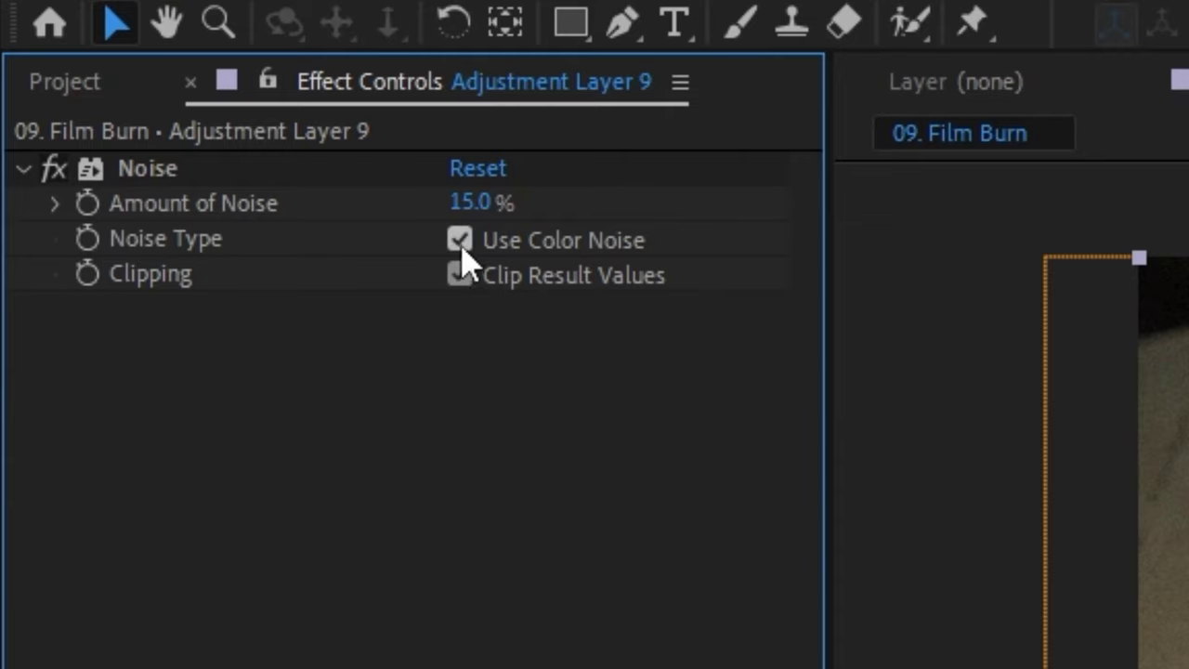
left_click(459, 240)
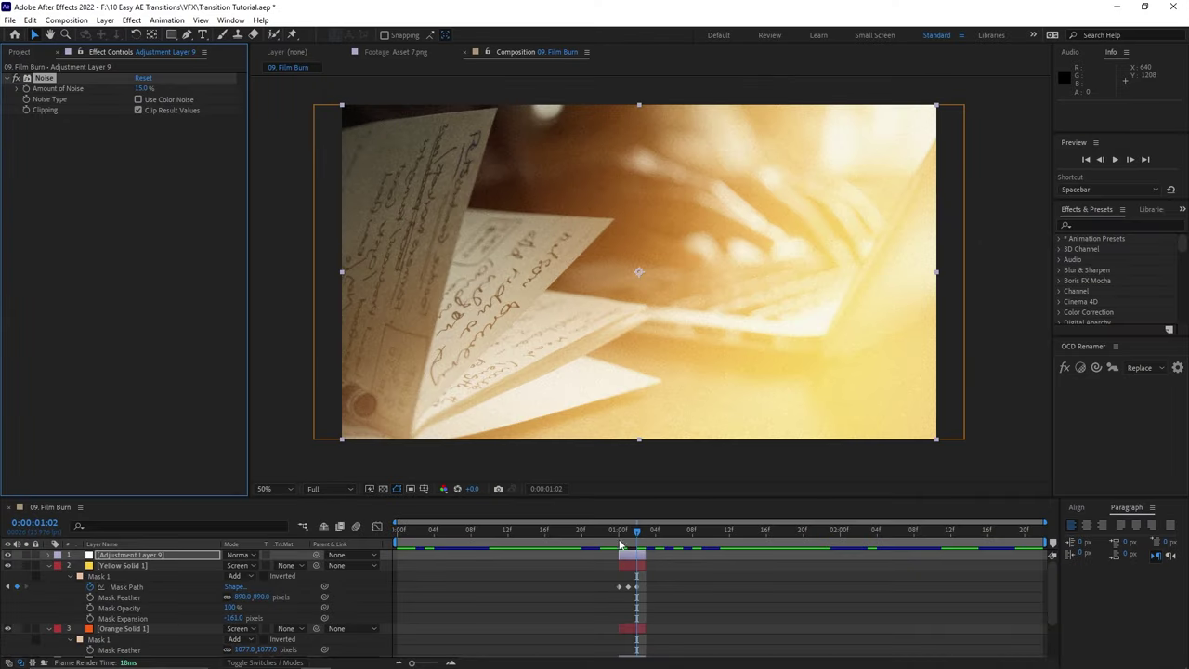
Step: Preview the finished film burn transition
key("space")
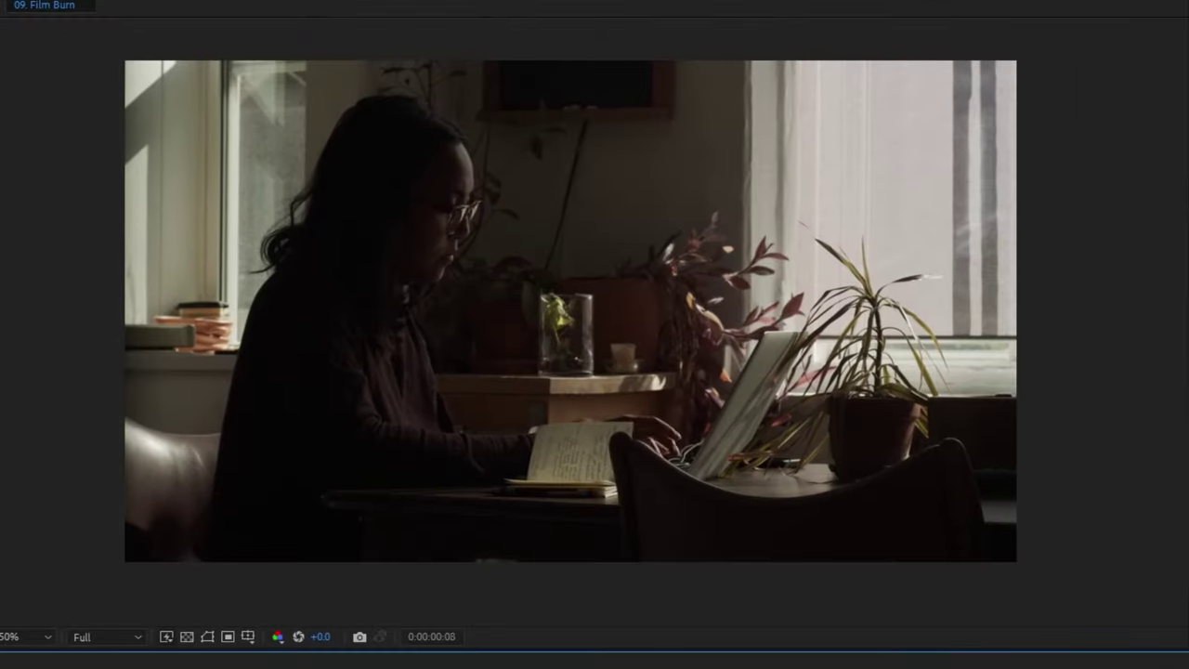
key("space")
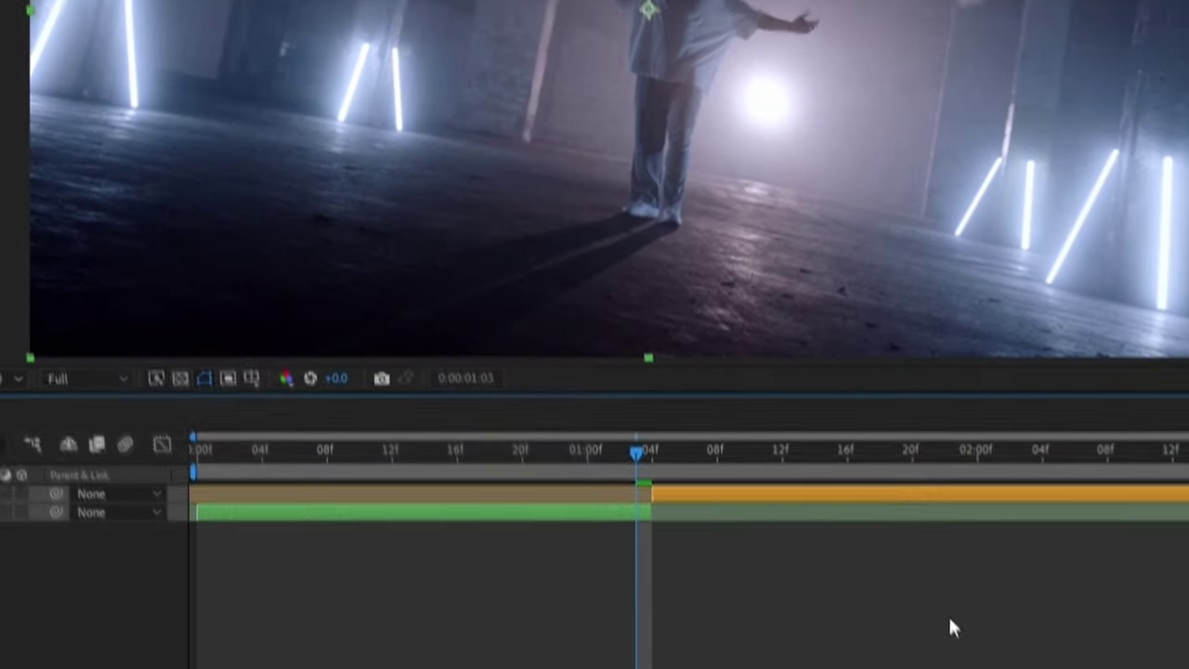
key("ctrl+shift+c")
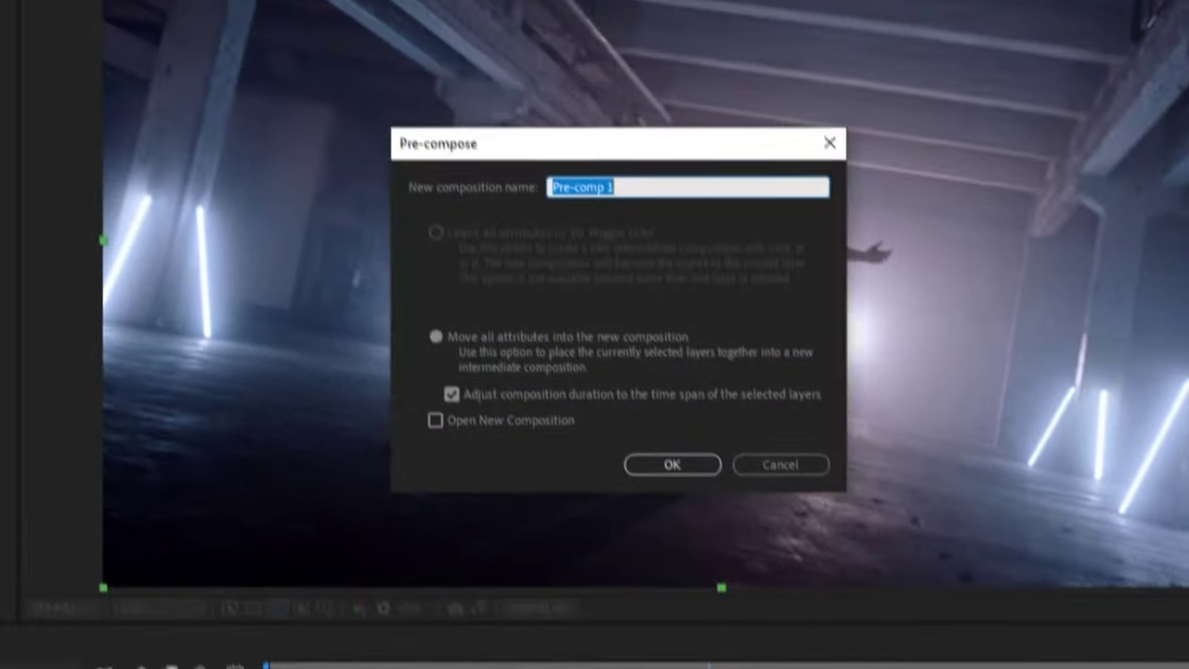
Step: Precompose the two clips as 'Wiggle Echo' and apply the Wiggle - position preset
type("Wiggle Ech")
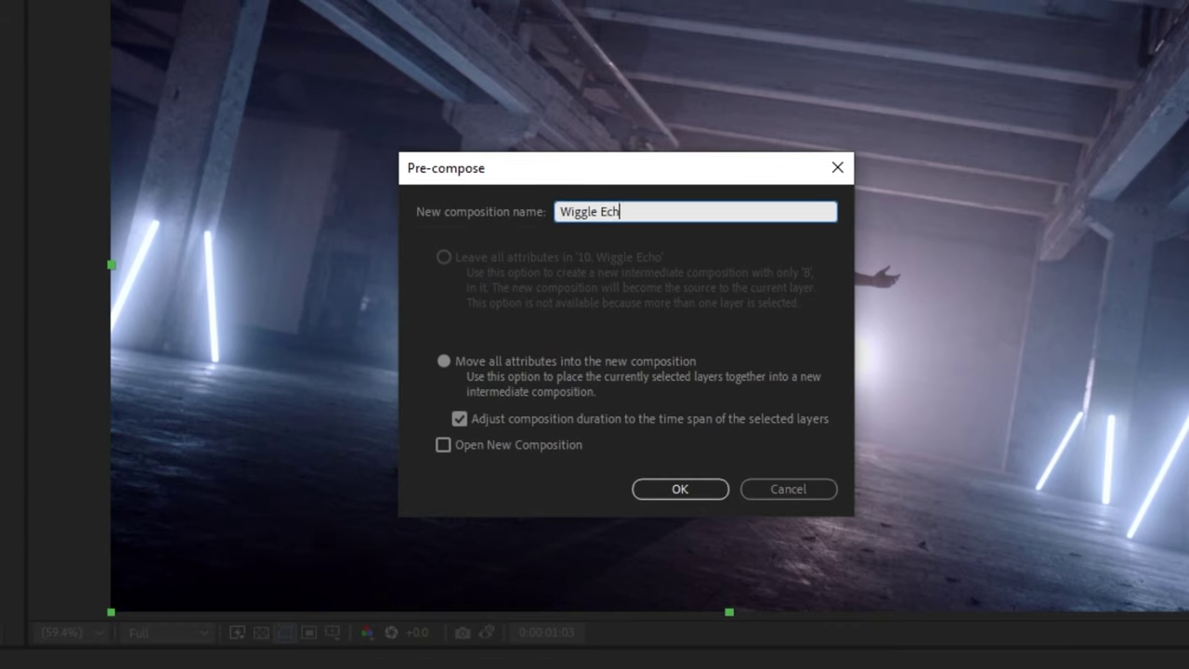
type("o")
key("Return")
type("wiggle")
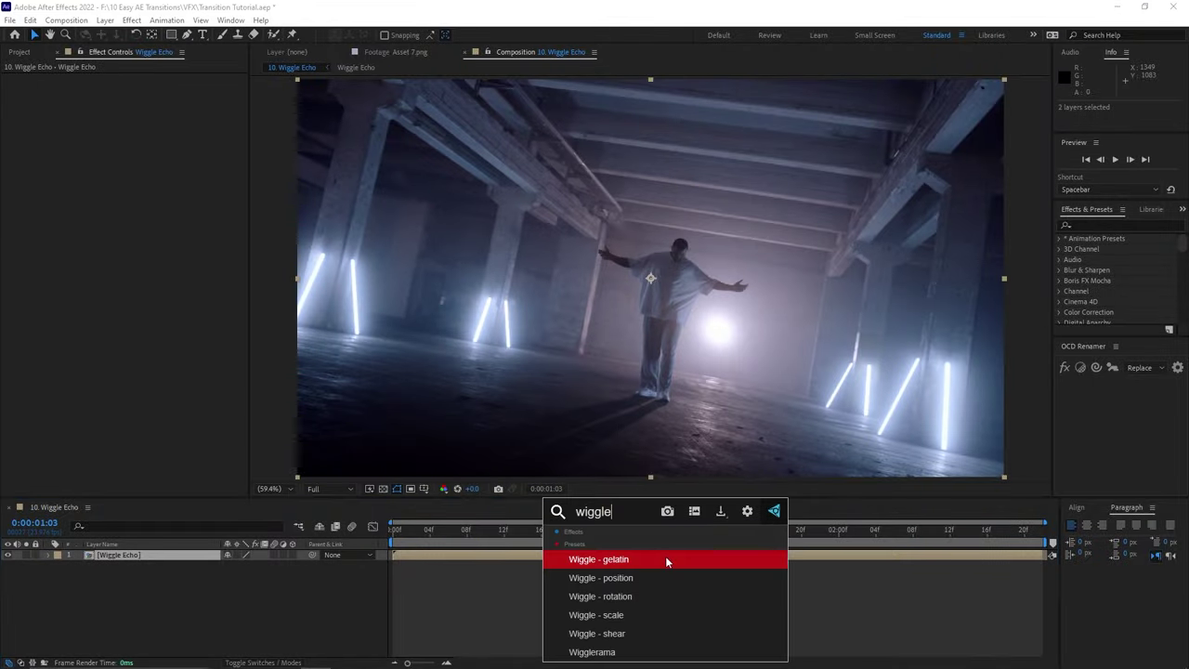
left_click(667, 560)
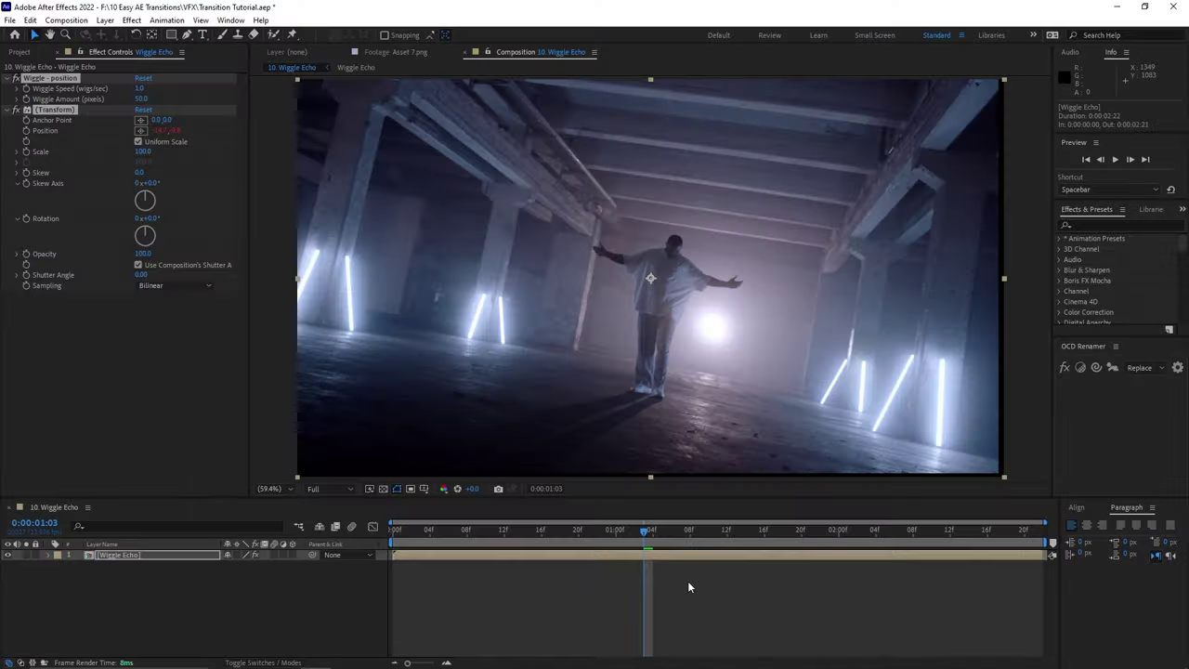
Step: Keyframe Wiggle Speed and Wiggle Amount at 0 at the start
left_click(229, 576)
type("0")
key("Tab")
type("0")
key("Return")
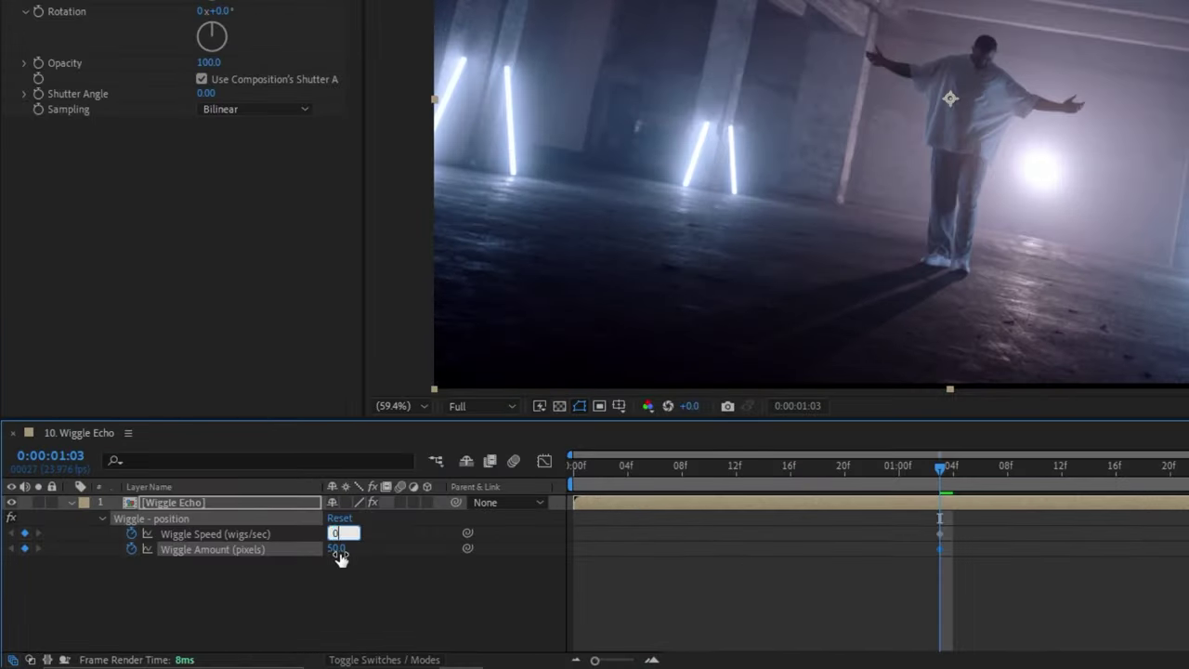
Step: Ramp the wiggle up to speed 50 and amount 30 a few frames later, then select all the wiggle keyframes
key("space")
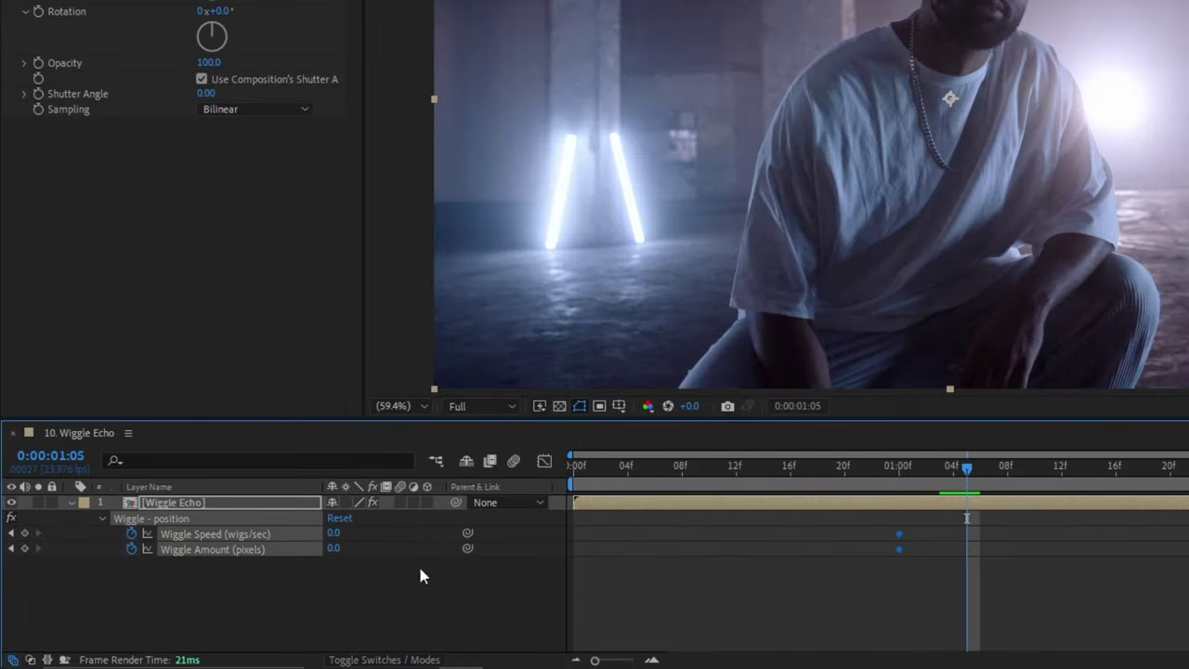
left_click(334, 550)
type("30")
key("Return")
key("space")
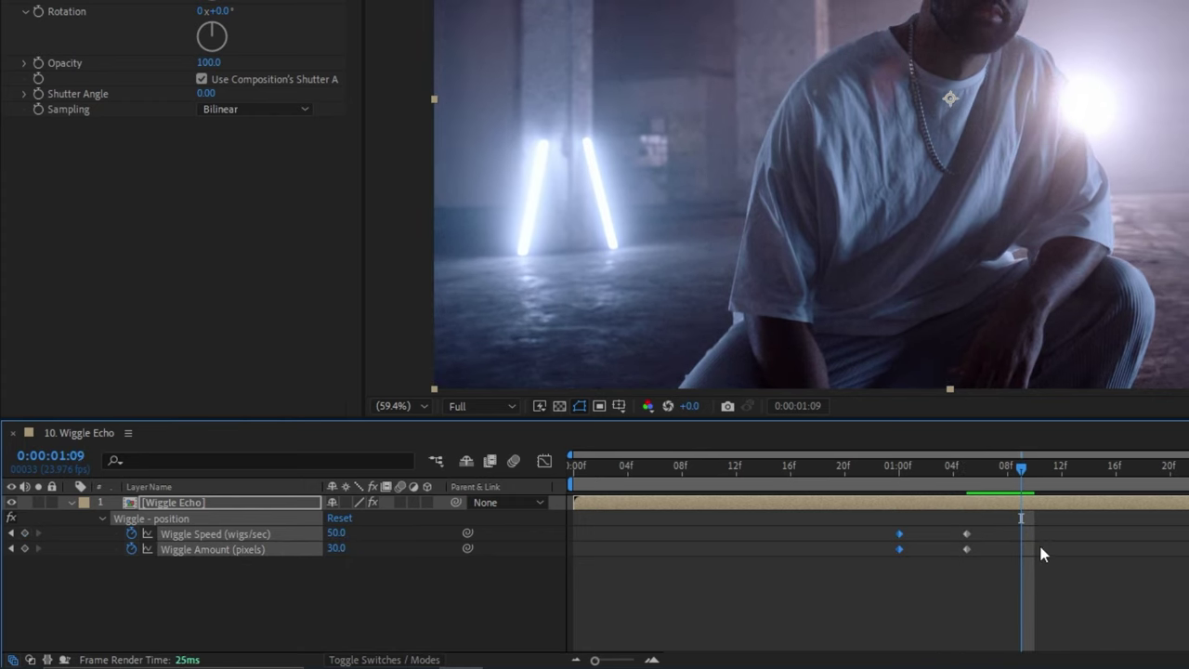
left_click_drag(1021, 469, 911, 480)
left_click_drag(776, 616, 597, 576)
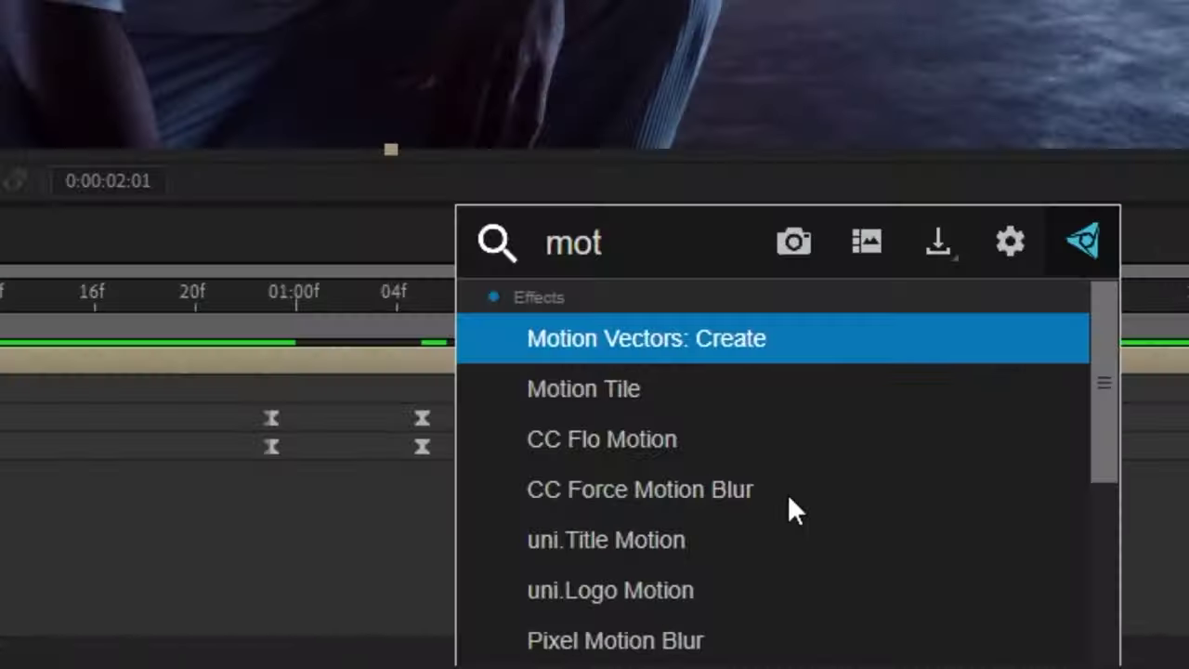
Step: Add Motion Tile above Wiggle - position with output width and height of 150
type("ion tile")
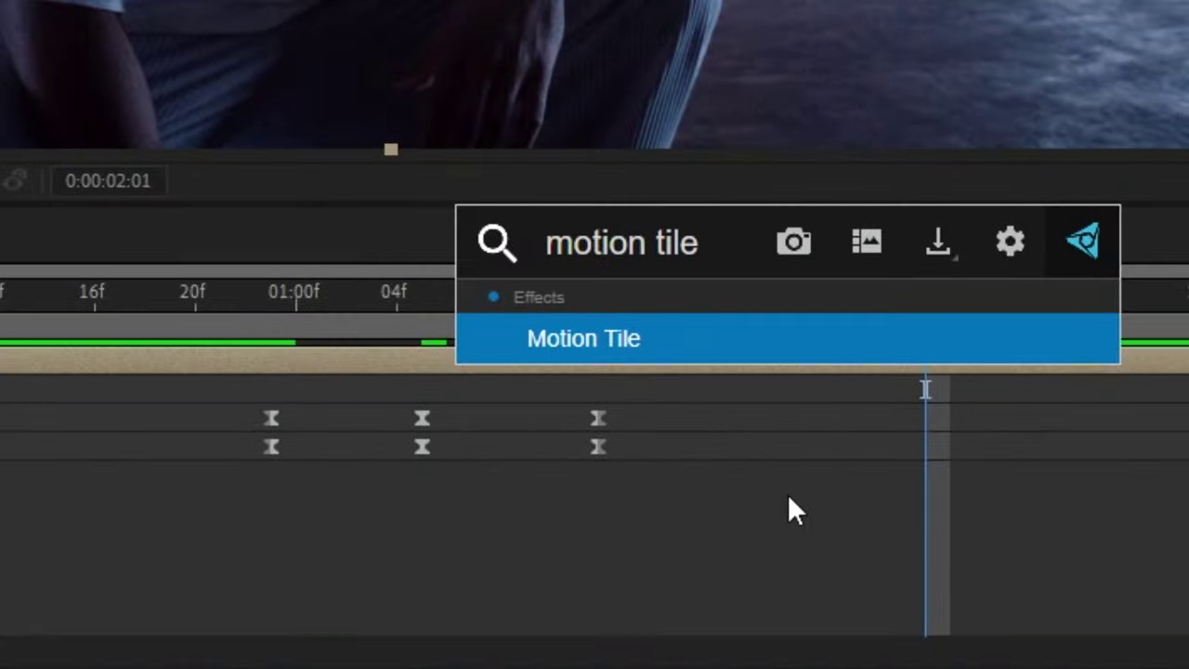
key("Return")
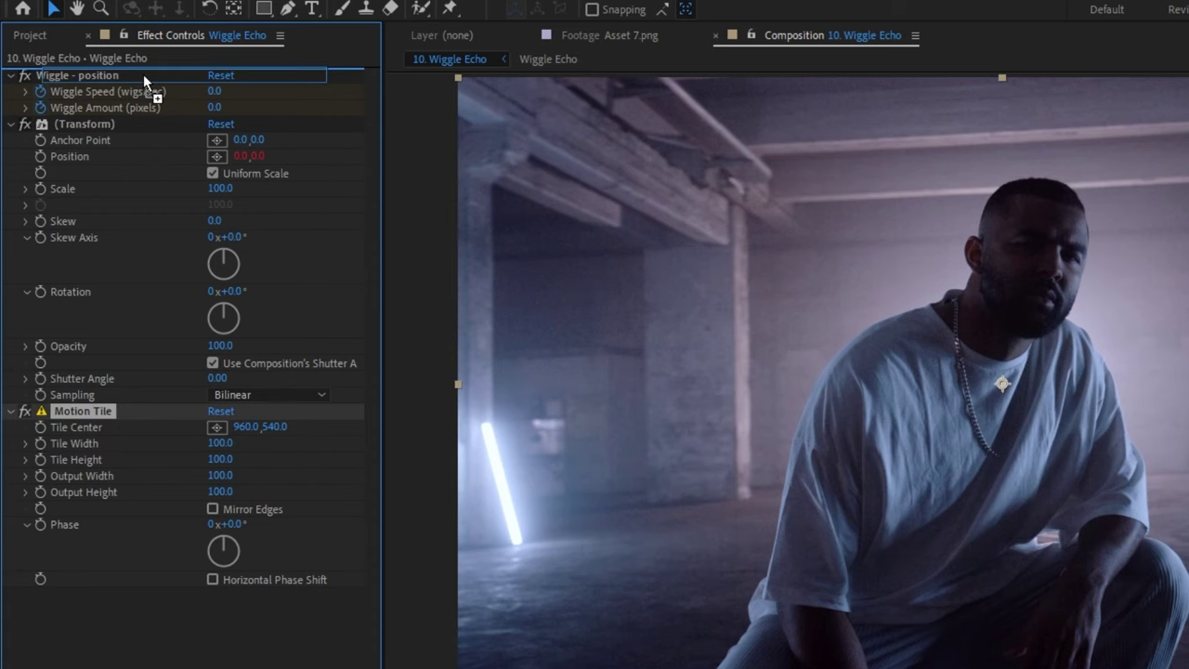
left_click_drag(143, 74, 142, 70)
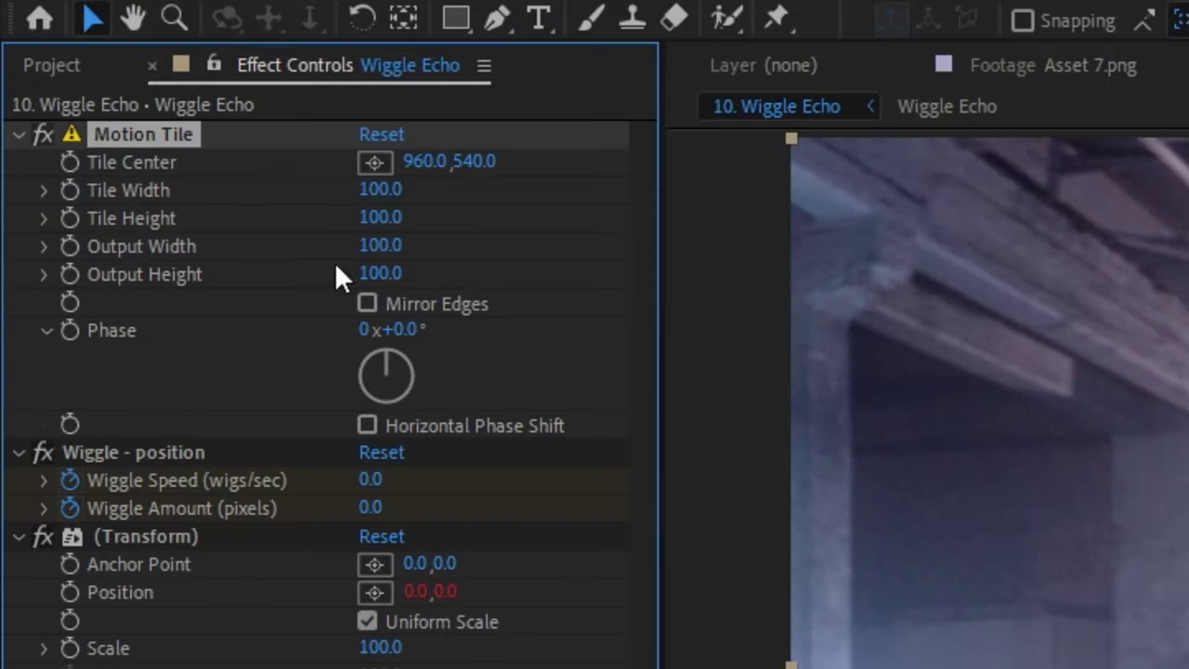
left_click(381, 245)
type("15")
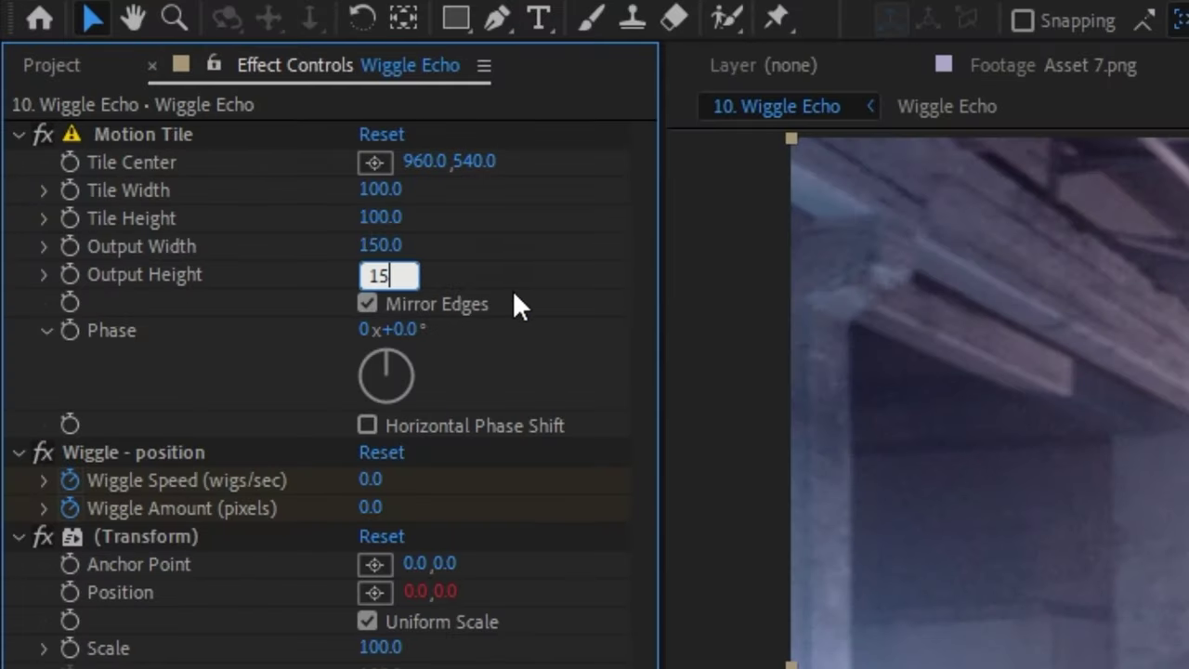
type("0")
key("Return")
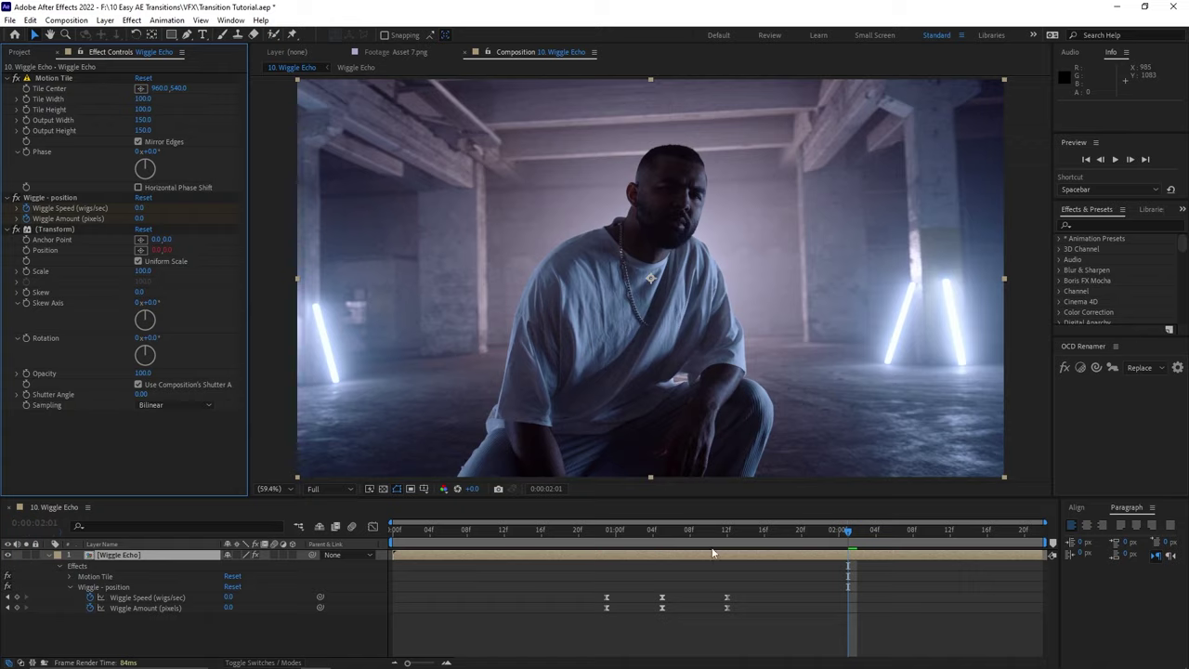
key("ctrl+space")
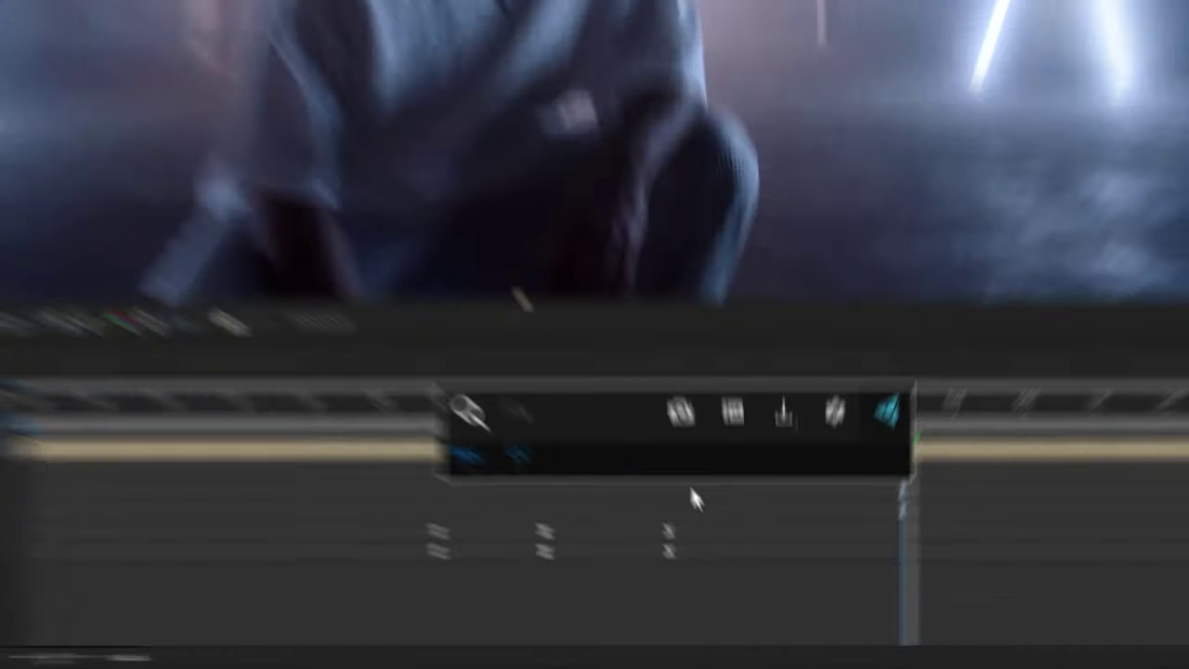
Step: Apply Echo to Wiggle Echo with 5 echoes and a decay of 0.60
type("echo")
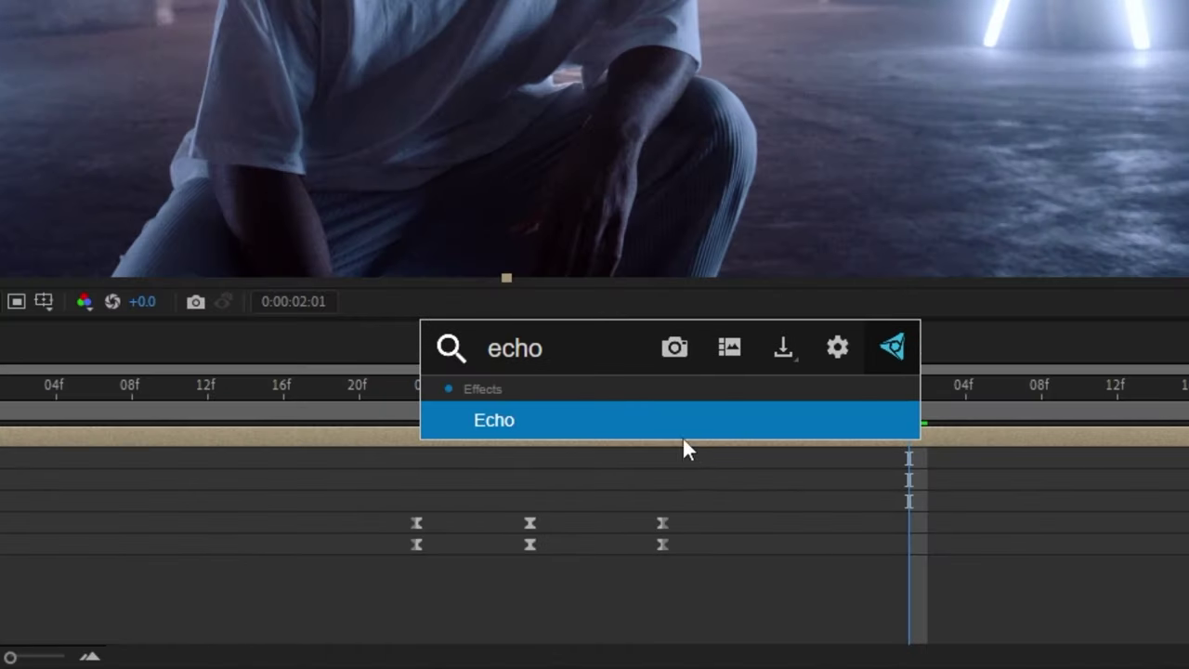
key("Return")
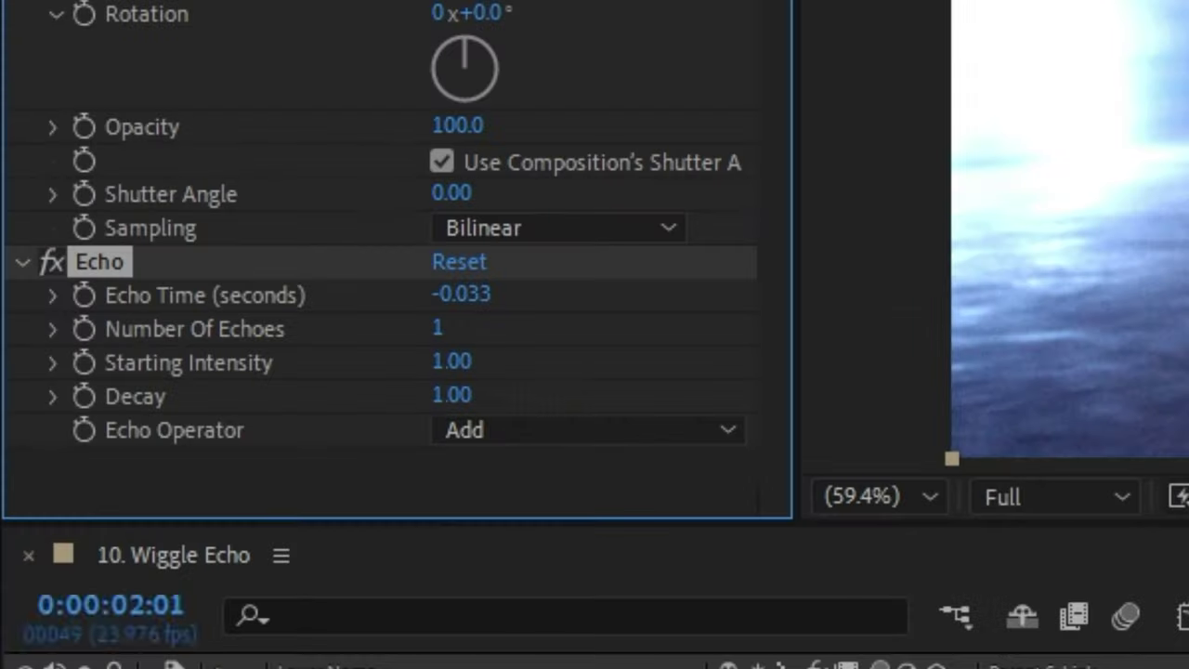
left_click(443, 329)
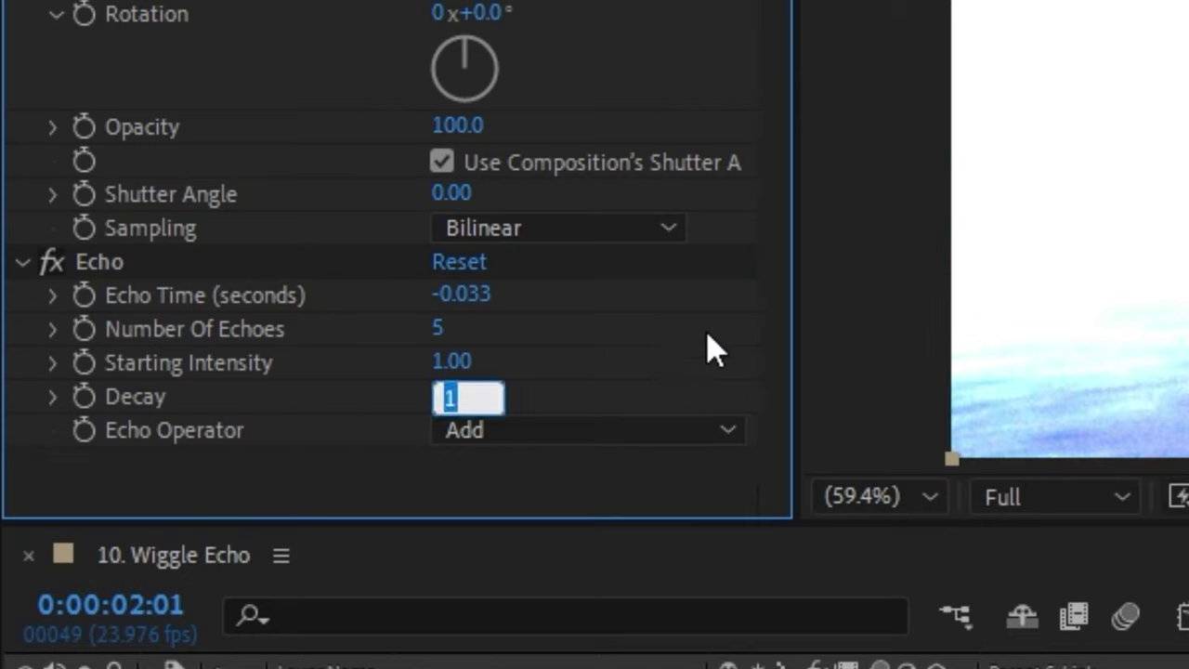
type("0.6")
key("Return")
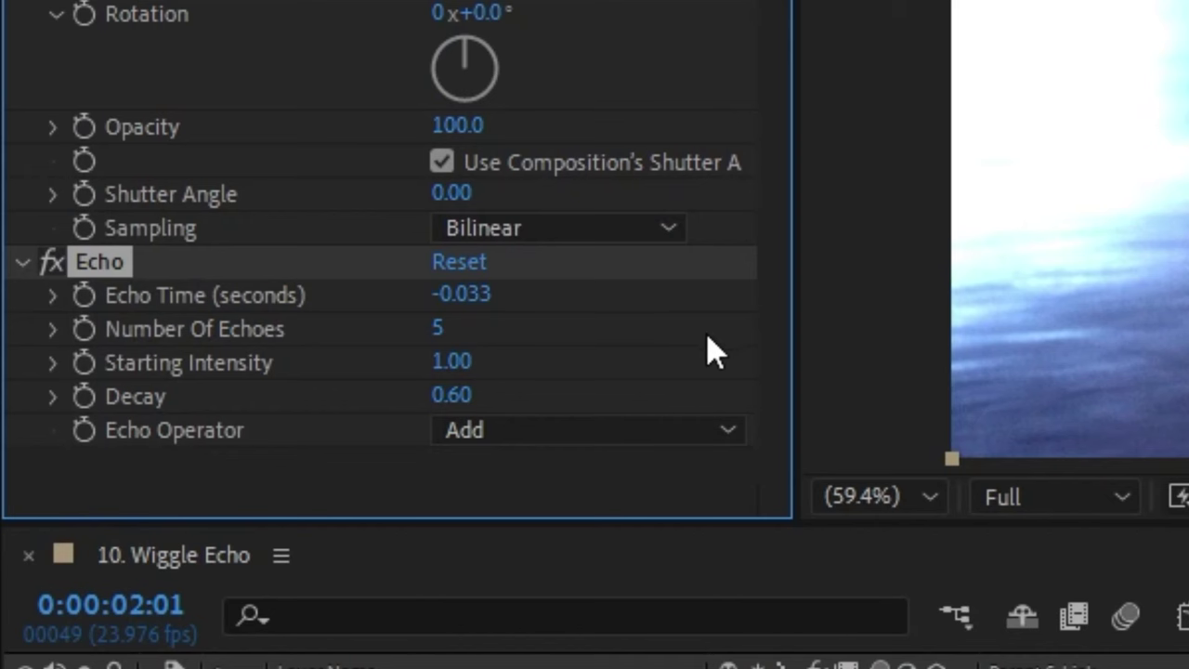
Step: Set the Echo Operator to Minimum
left_click(643, 430)
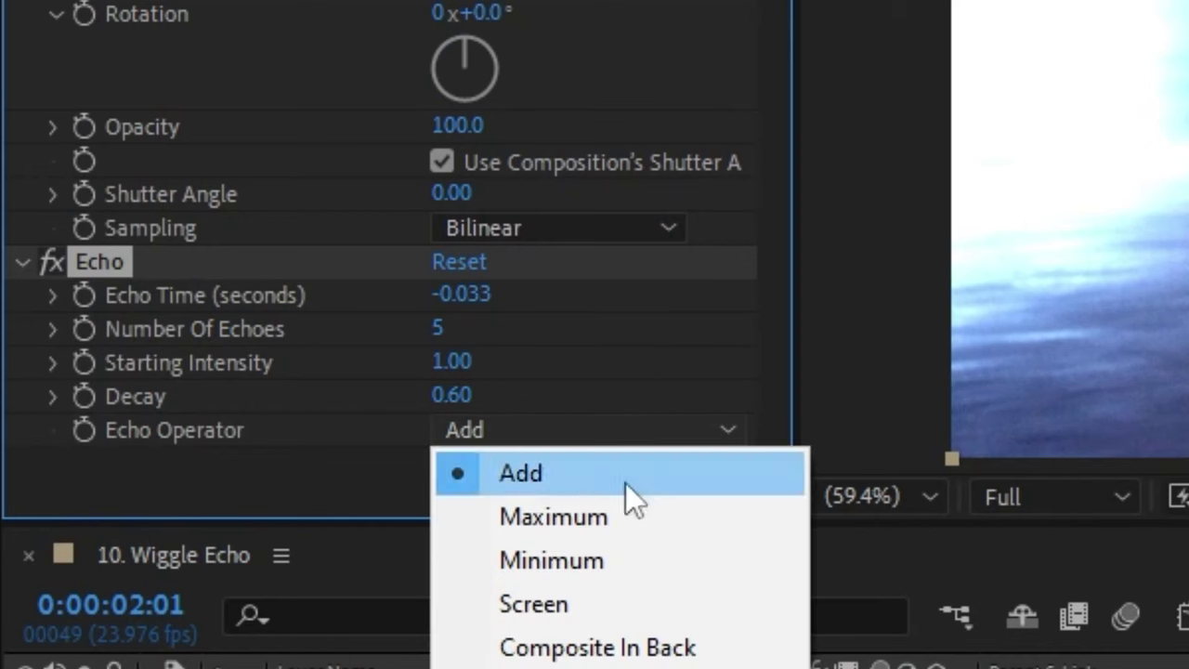
left_click(631, 518)
left_click(618, 430)
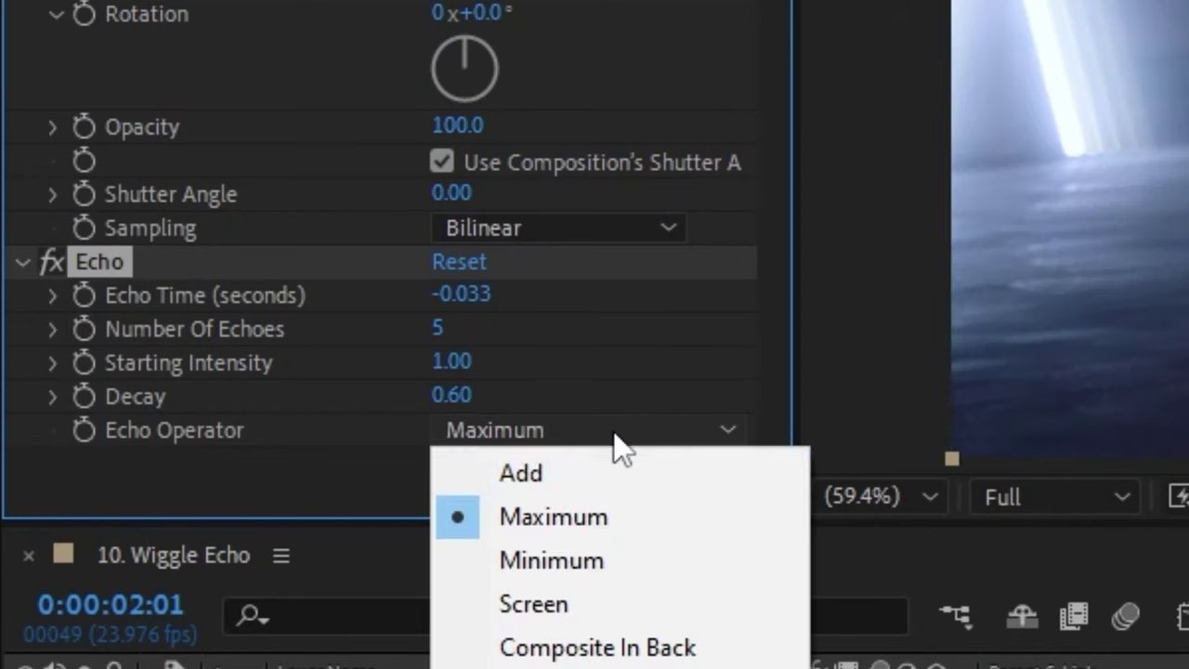
left_click(620, 560)
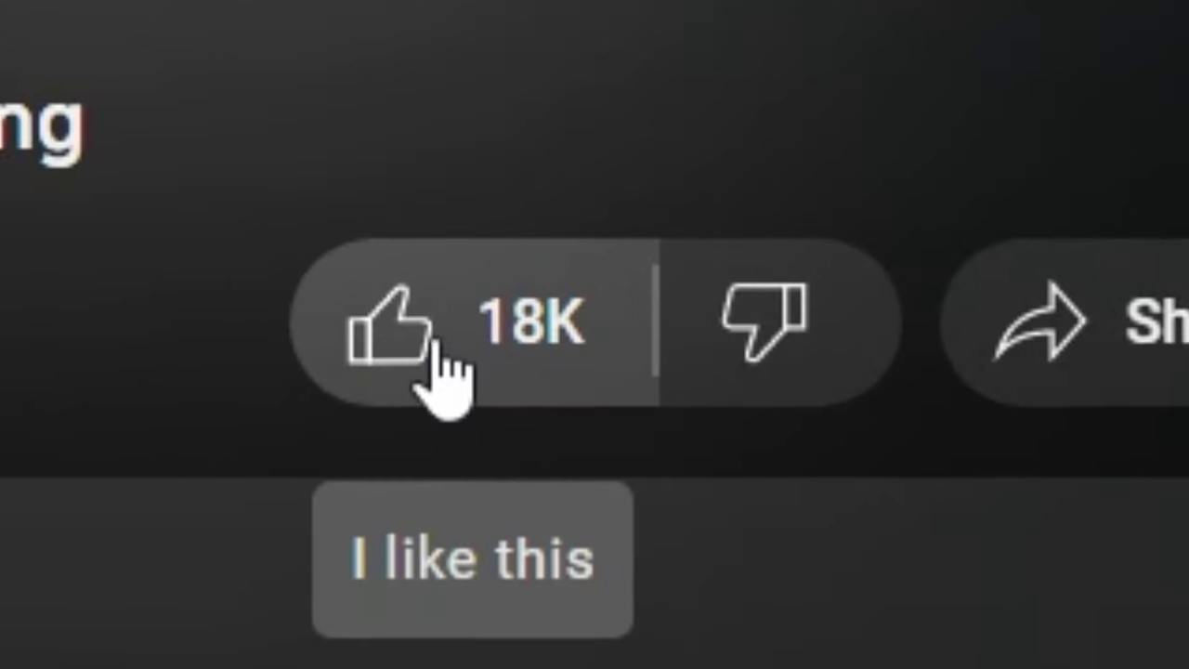
Step: Start editing the Echo's Number Of Echoes value
left_click(485, 344)
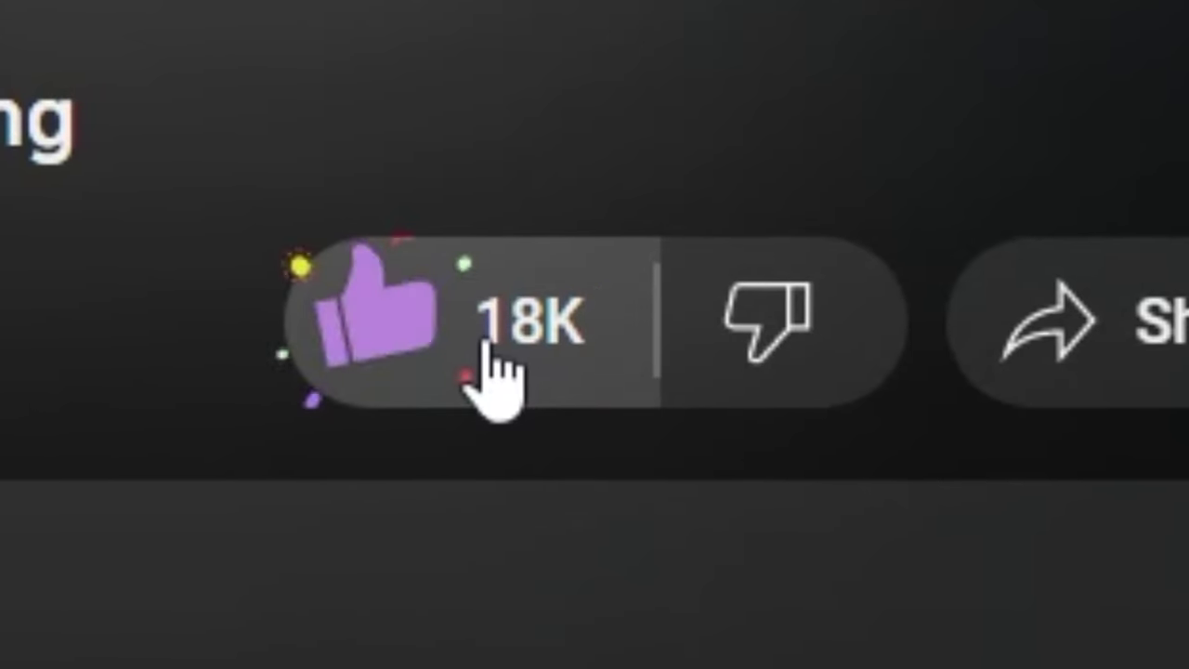